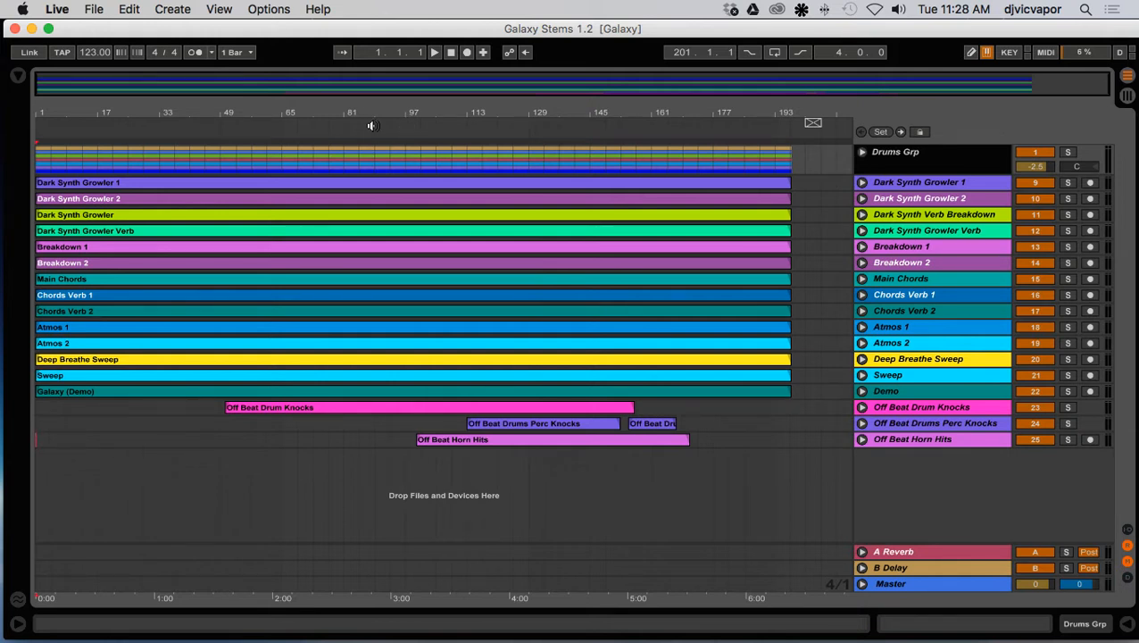
# Expand Neutron in the browser's Plug-ins category to view its individual modules, and hide the browser when done
pyautogui.click(16, 79)
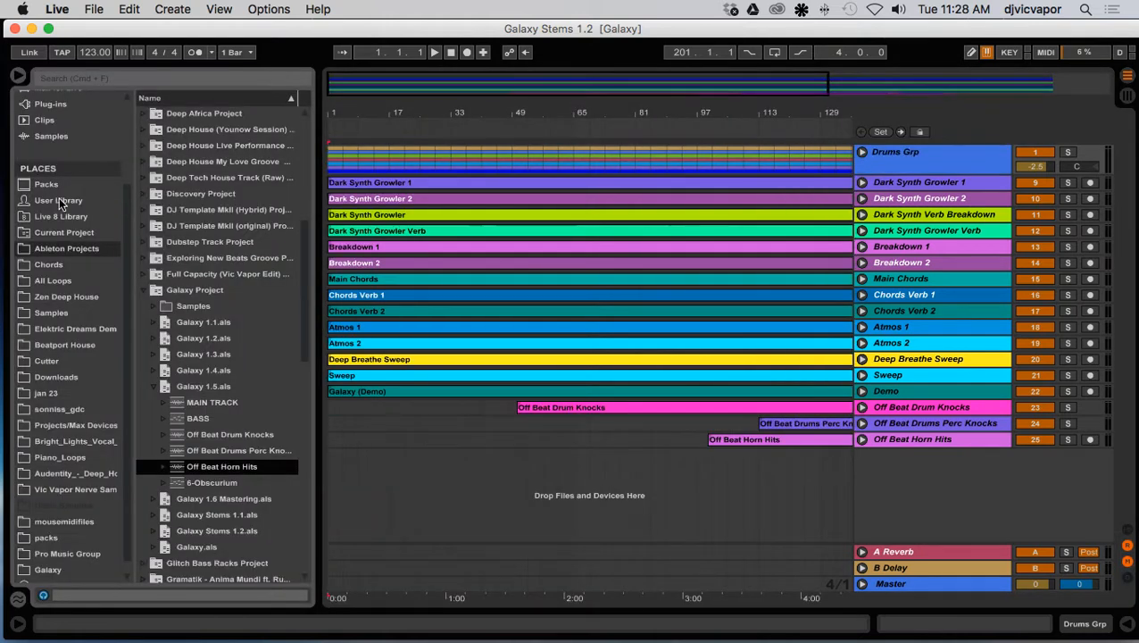
pyautogui.click(143, 291)
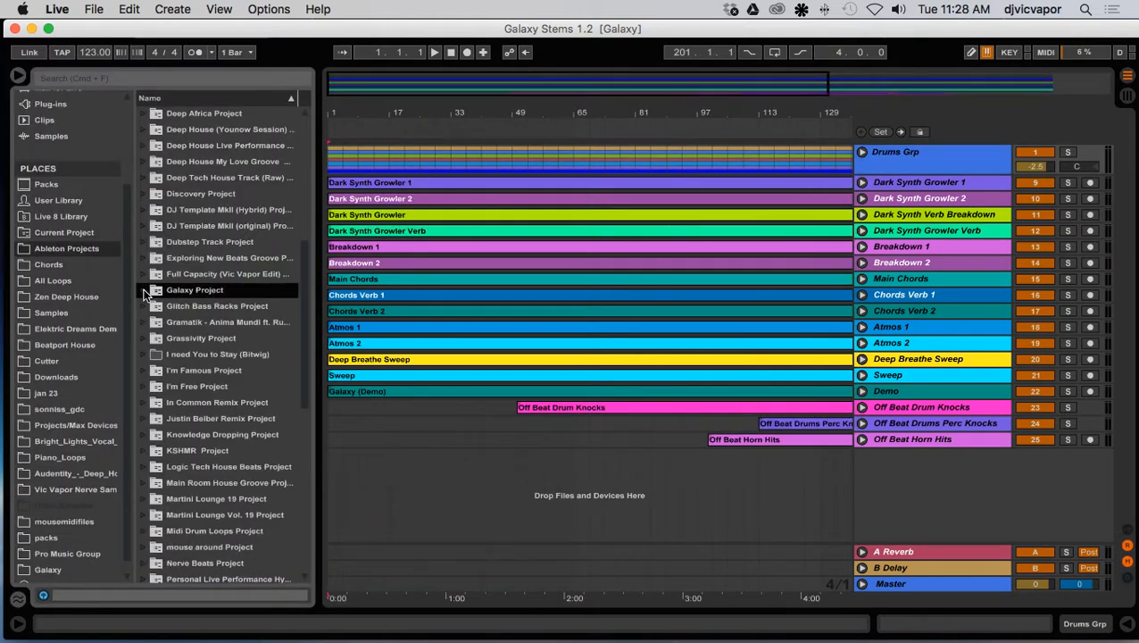
pyautogui.scroll(3, 49, 202)
pyautogui.click(50, 208)
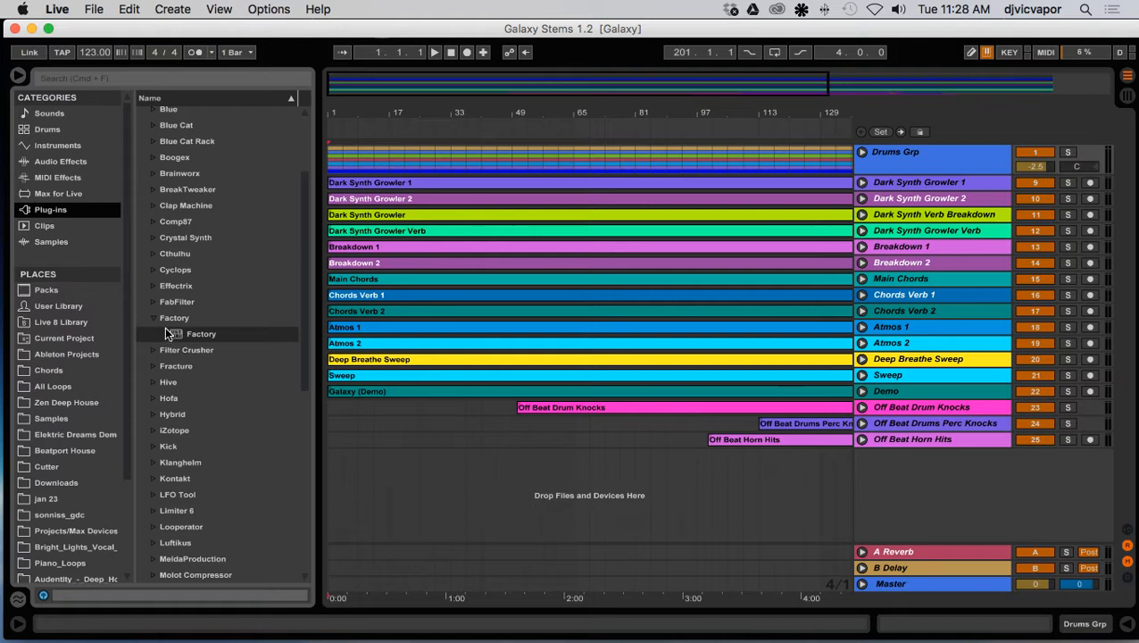
pyautogui.click(153, 319)
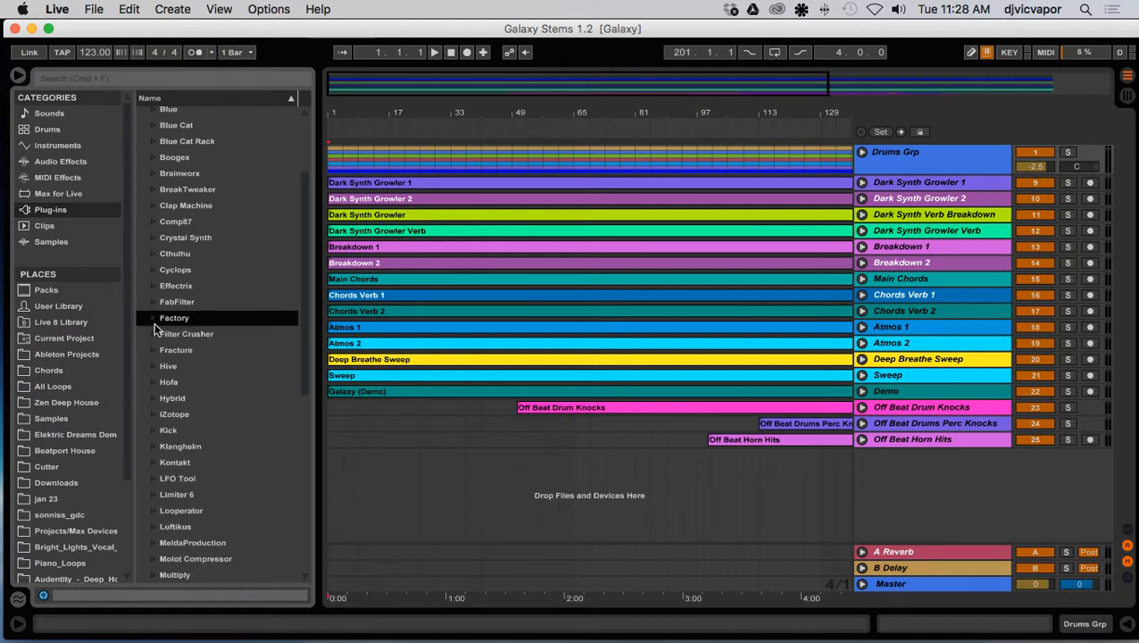
pyautogui.scroll(-6, 153, 325)
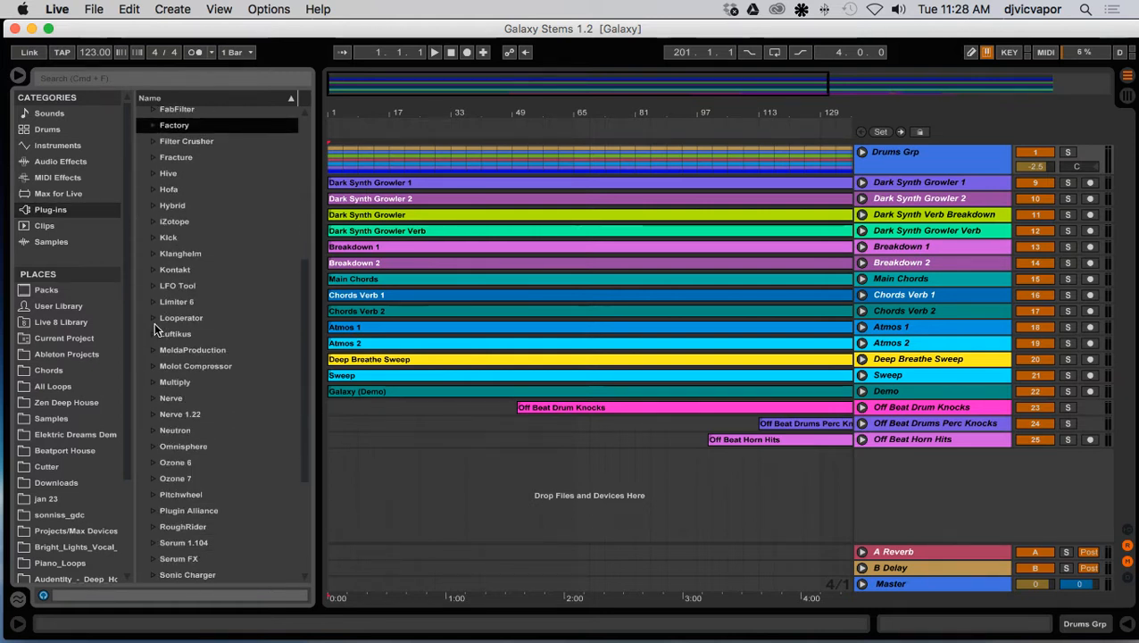
pyautogui.click(153, 430)
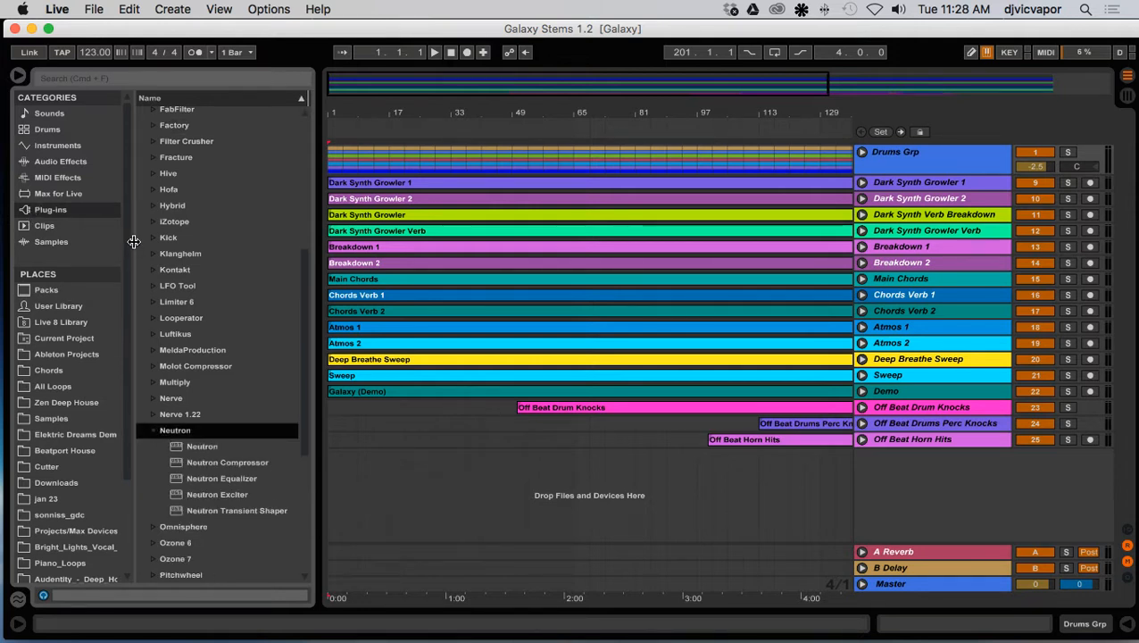
pyautogui.moveTo(131, 245); pyautogui.dragTo(112, 244)
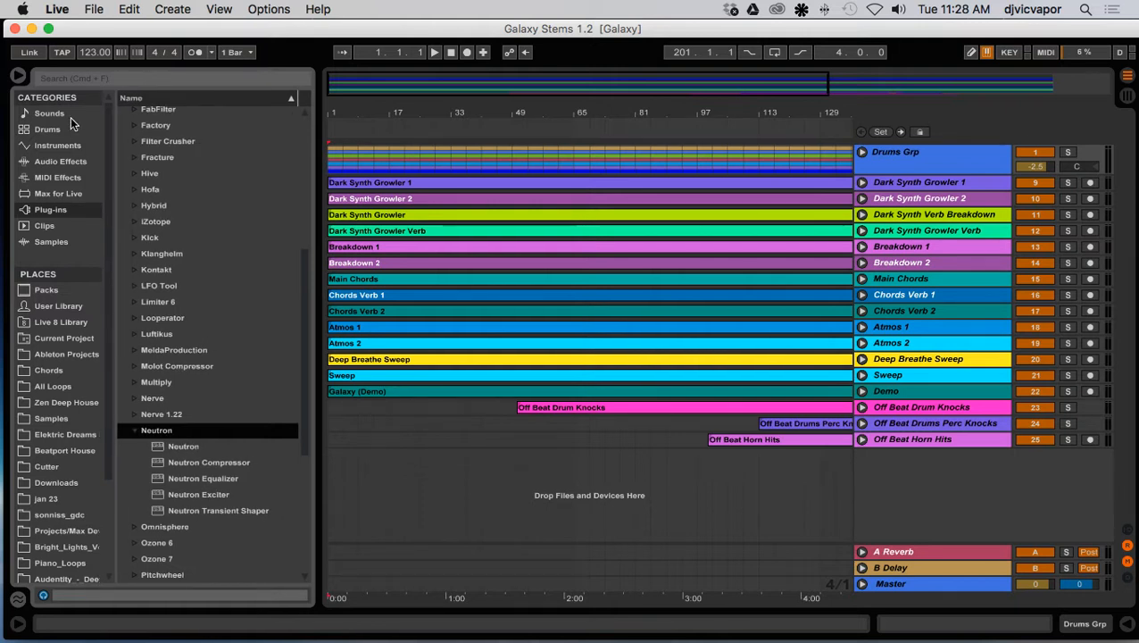
pyautogui.click(17, 77)
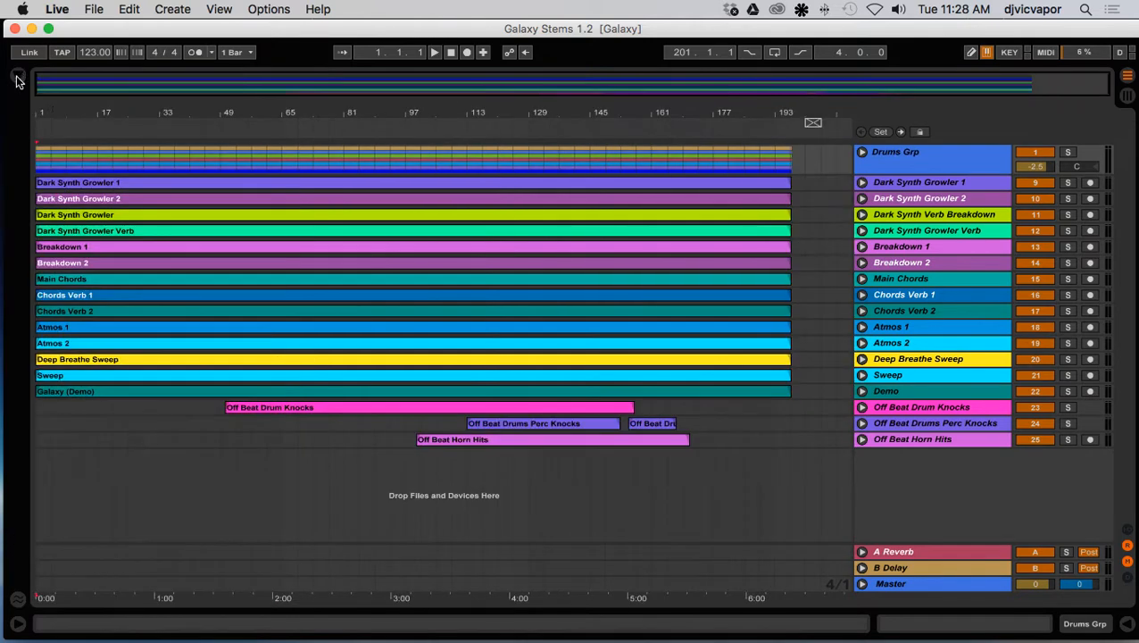
pyautogui.click(76, 116)
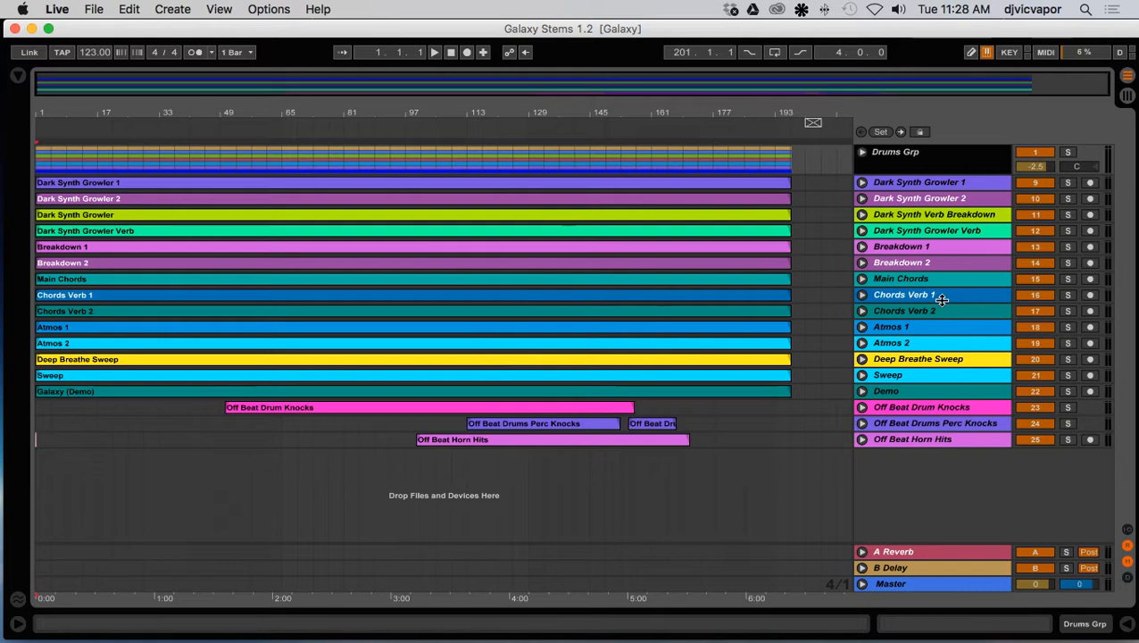
# View the VUMTDuo meter on the Dark Synth Growler 1 track and close its window
pyautogui.doubleClick(929, 184)
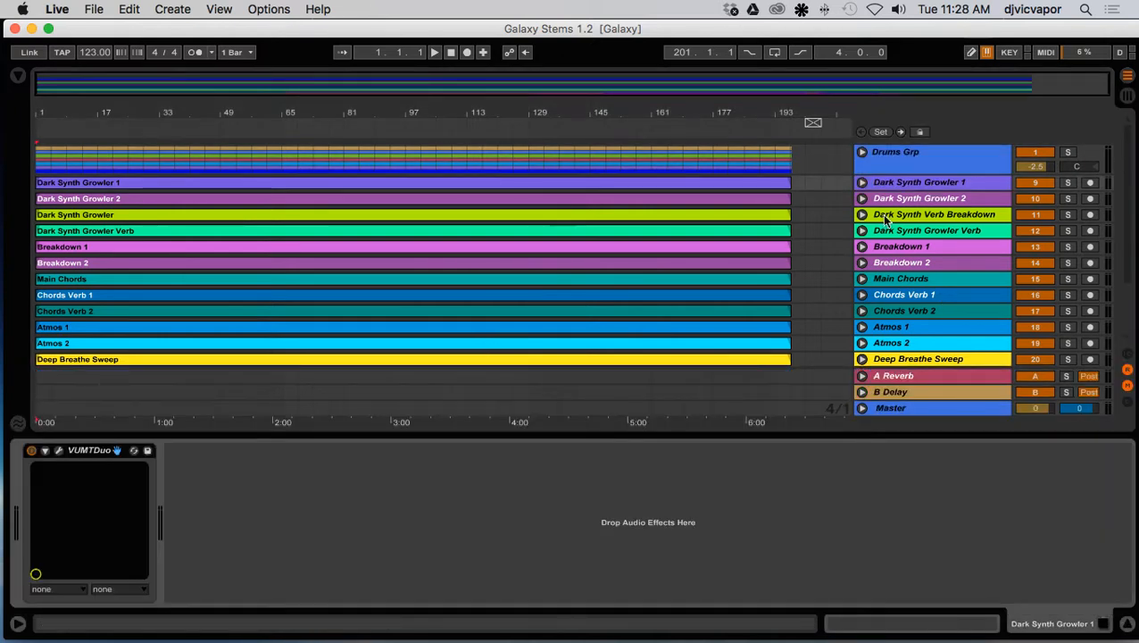
pyautogui.click(58, 451)
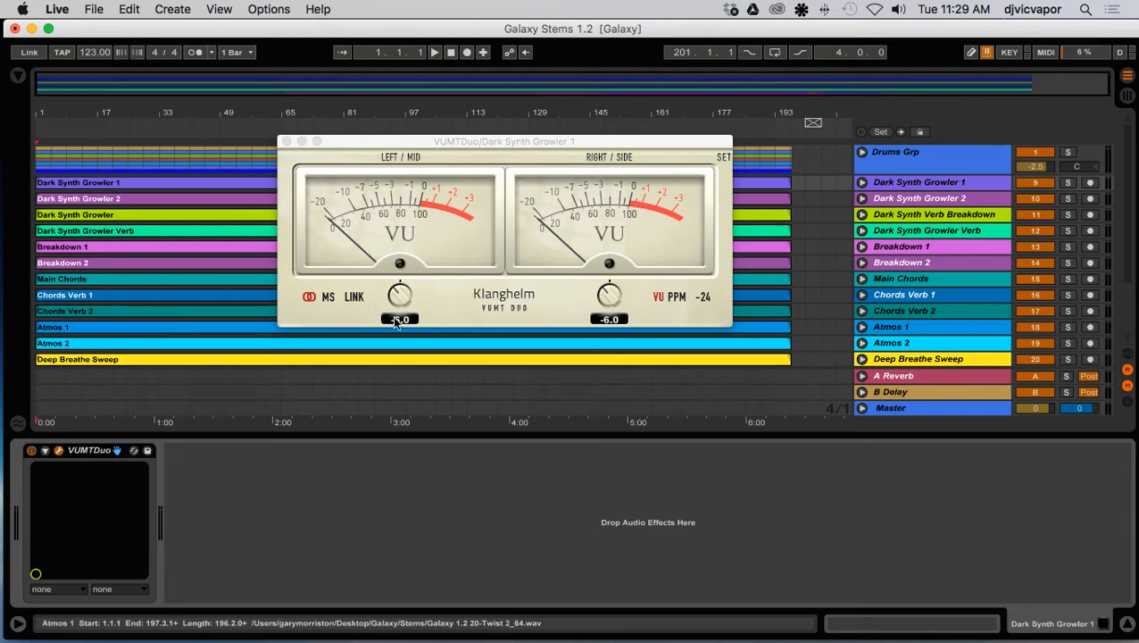
pyautogui.click(285, 141)
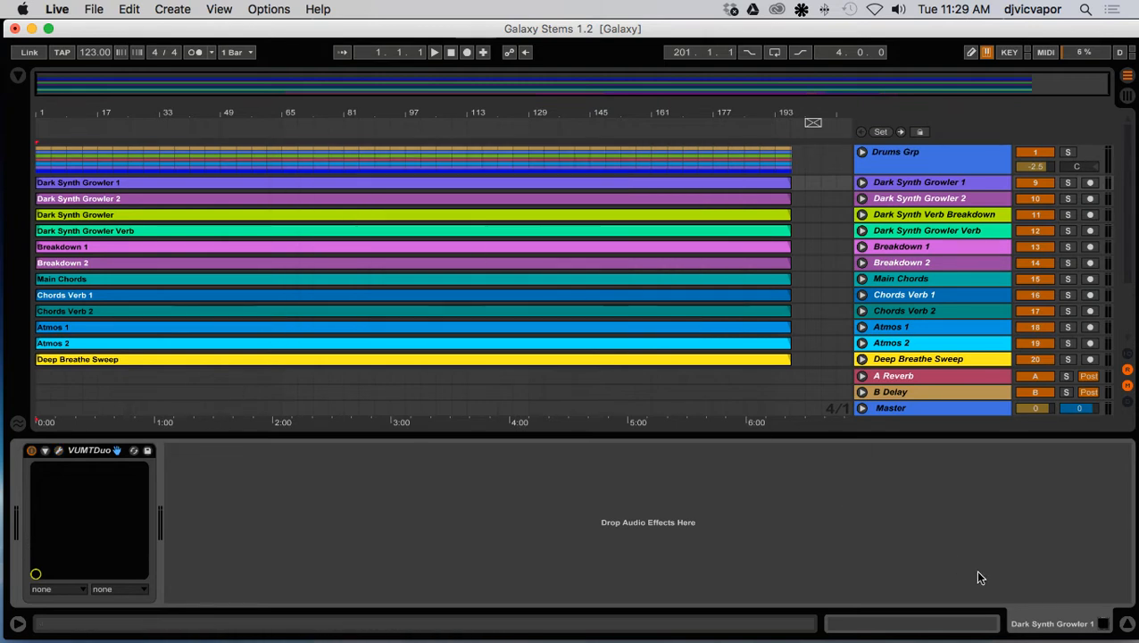
# Check the device chain of each track from Dark Synth Verb Breakdown down to Deep Breathe Sweep
pyautogui.click(917, 214)
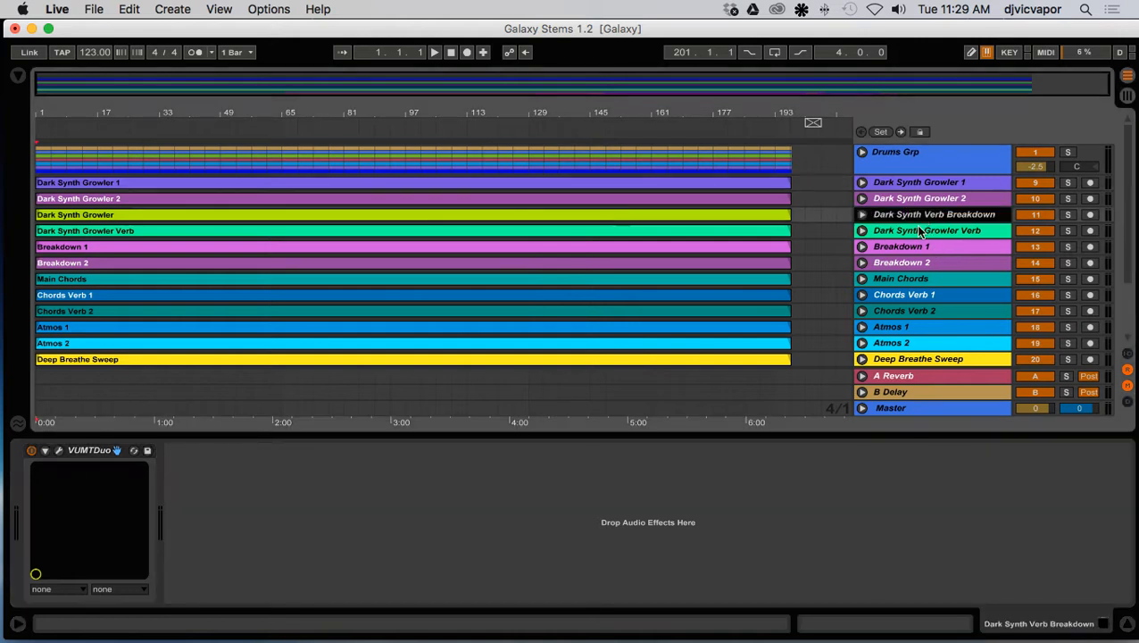
pyautogui.click(919, 231)
pyautogui.click(919, 248)
pyautogui.click(918, 263)
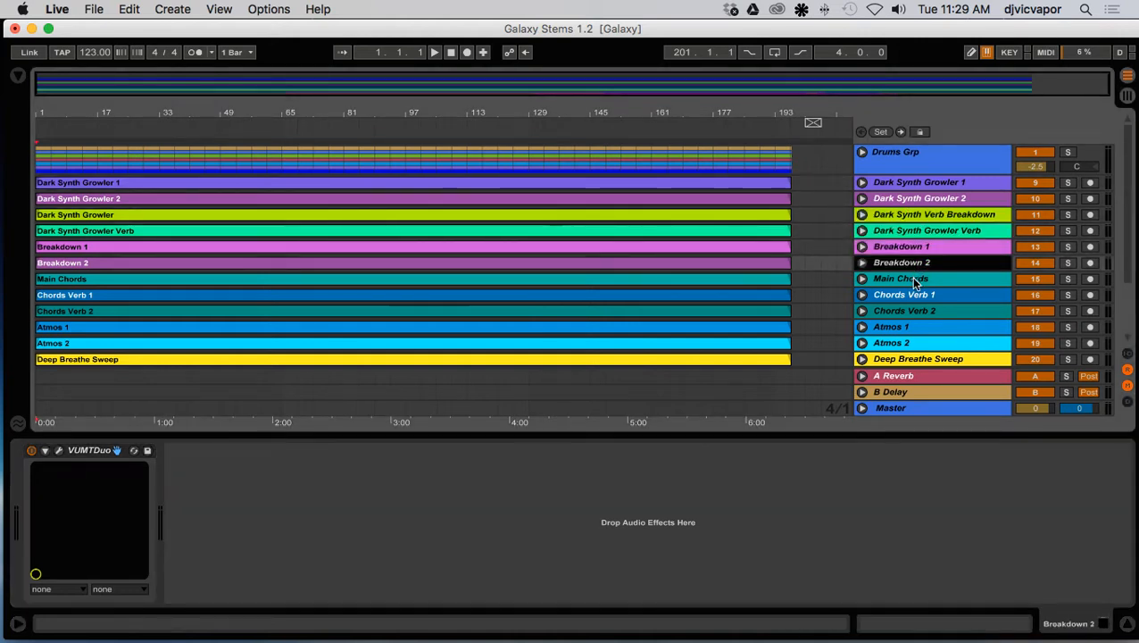
pyautogui.click(915, 279)
pyautogui.click(914, 295)
pyautogui.click(912, 311)
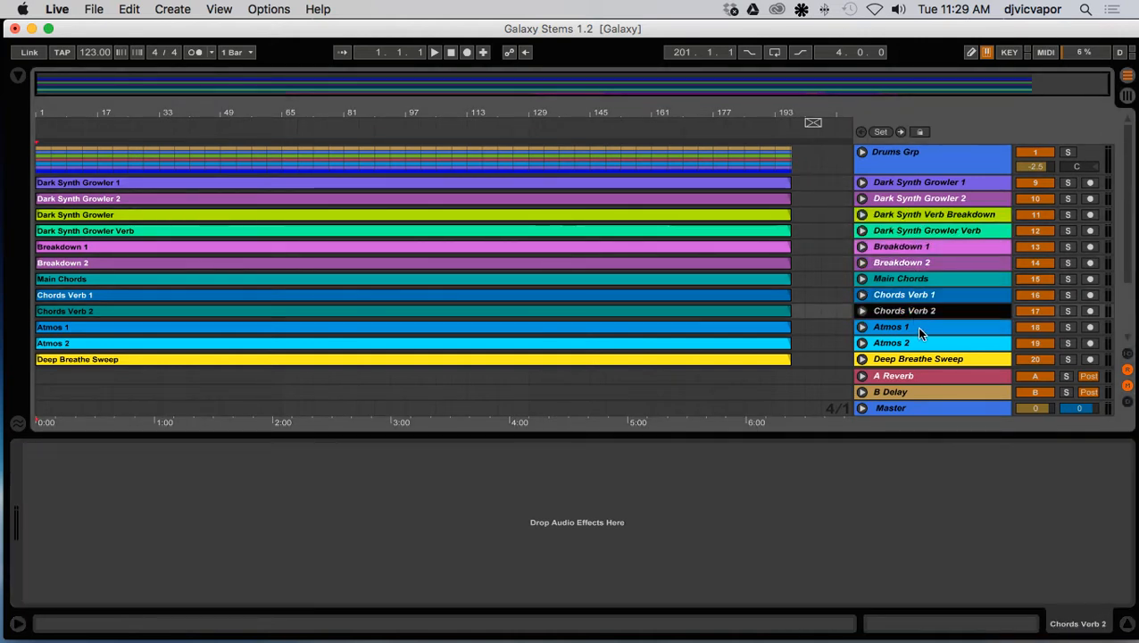
pyautogui.click(916, 327)
pyautogui.click(918, 344)
pyautogui.click(919, 359)
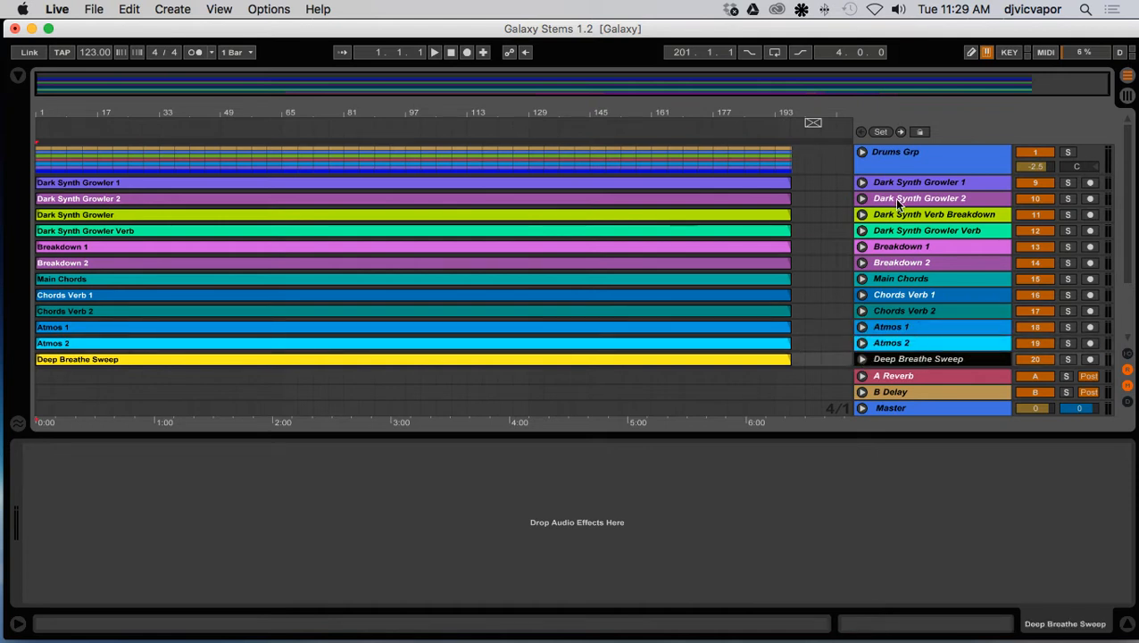
# Delete the Neutron Equalizer from the Master track's device chain
pyautogui.scroll(-5, 914, 310)
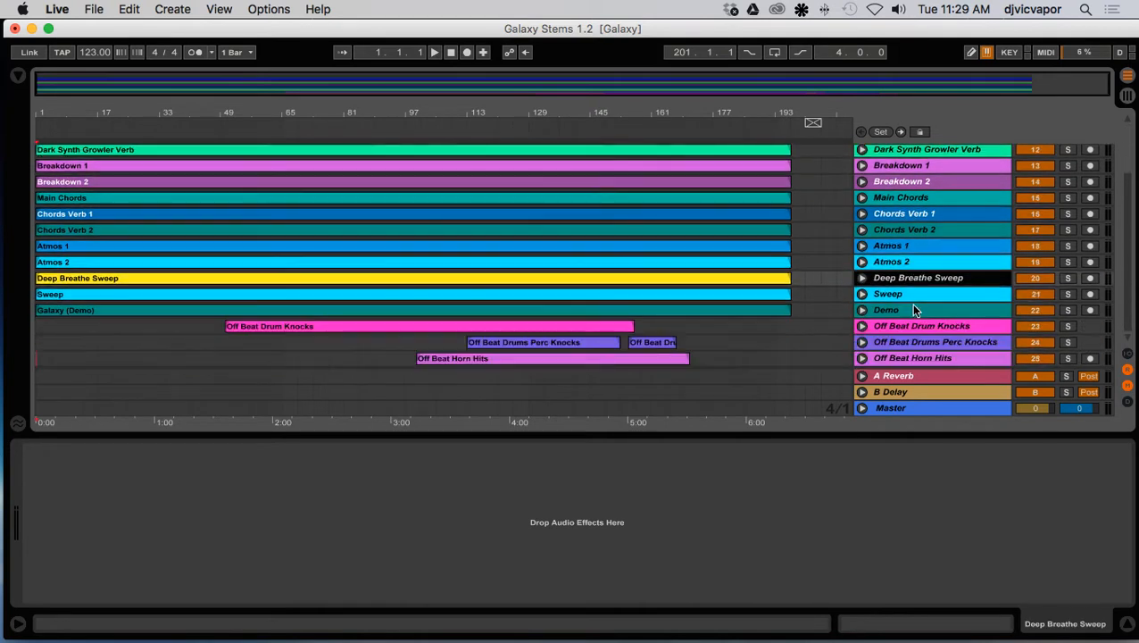
pyautogui.click(903, 408)
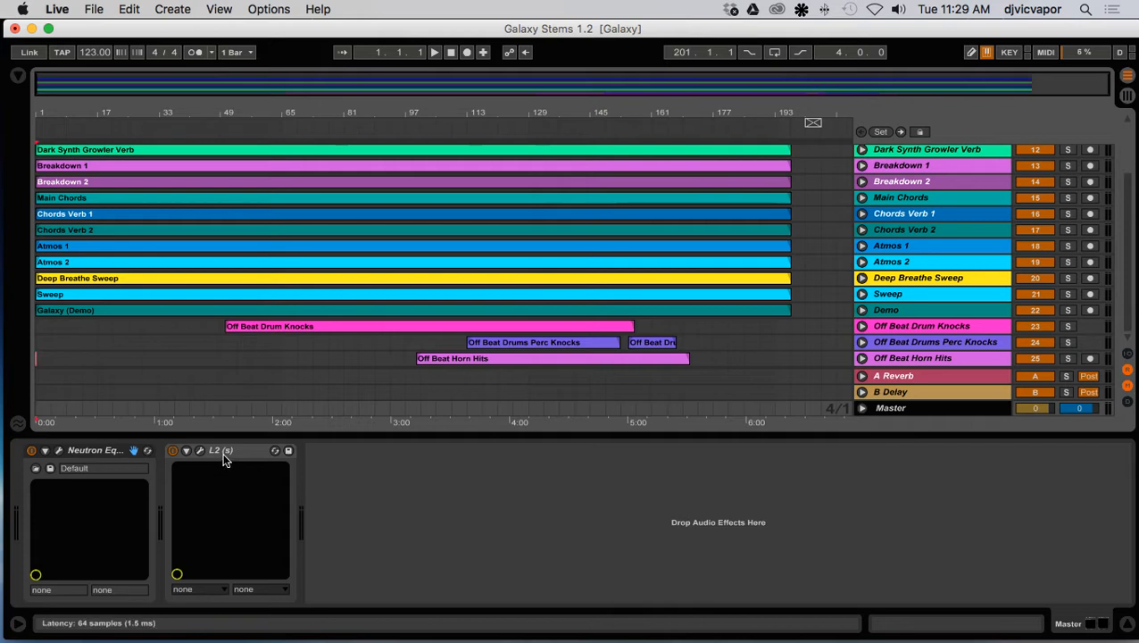
pyautogui.click(91, 452)
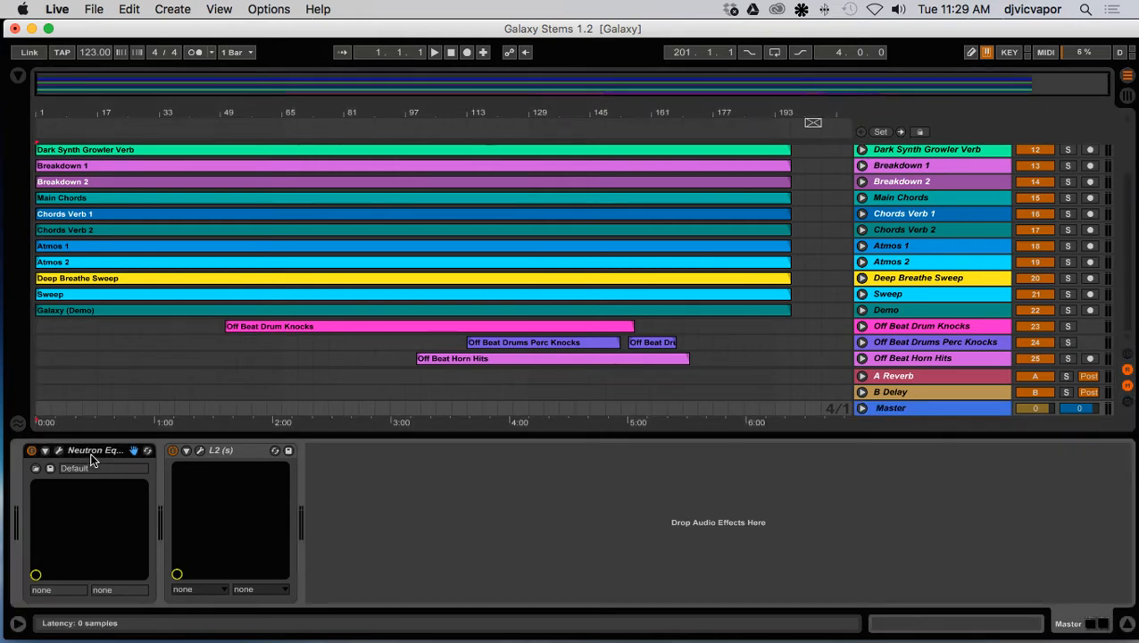
pyautogui.press('Delete')
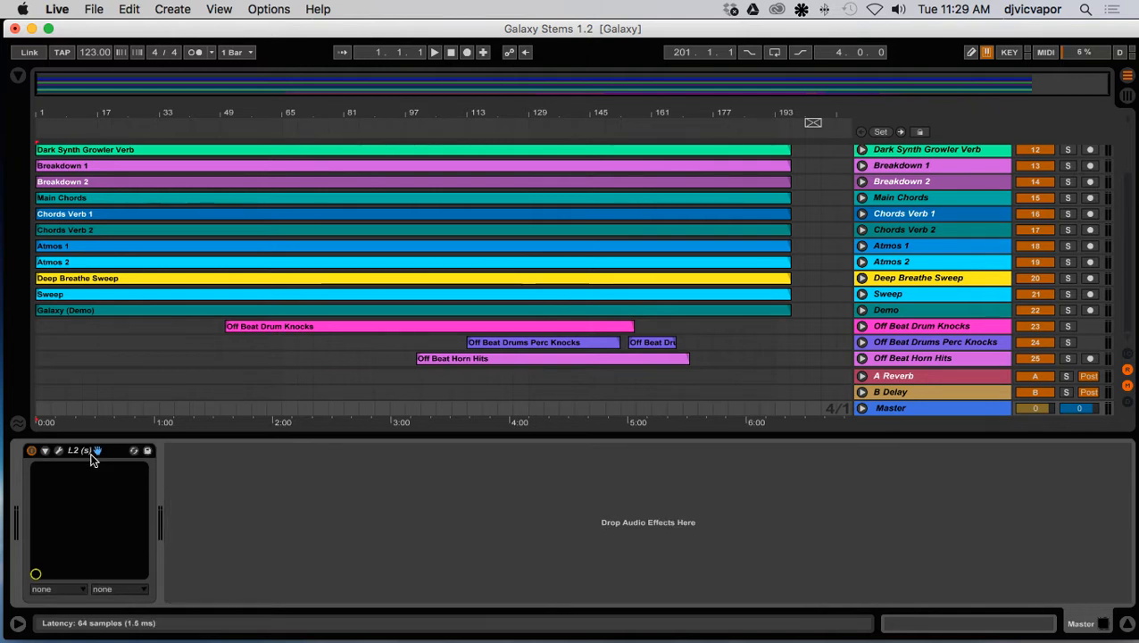
# View the L2 limiter's settings on the Master track, closing its window and the device view when done
pyautogui.click(59, 450)
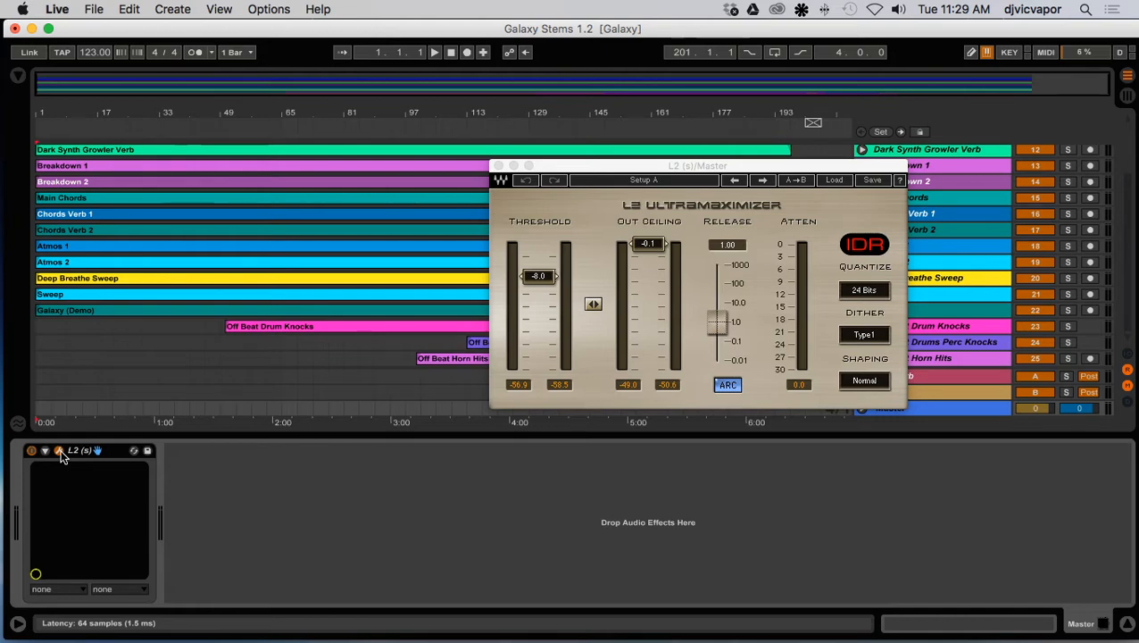
pyautogui.click(59, 451)
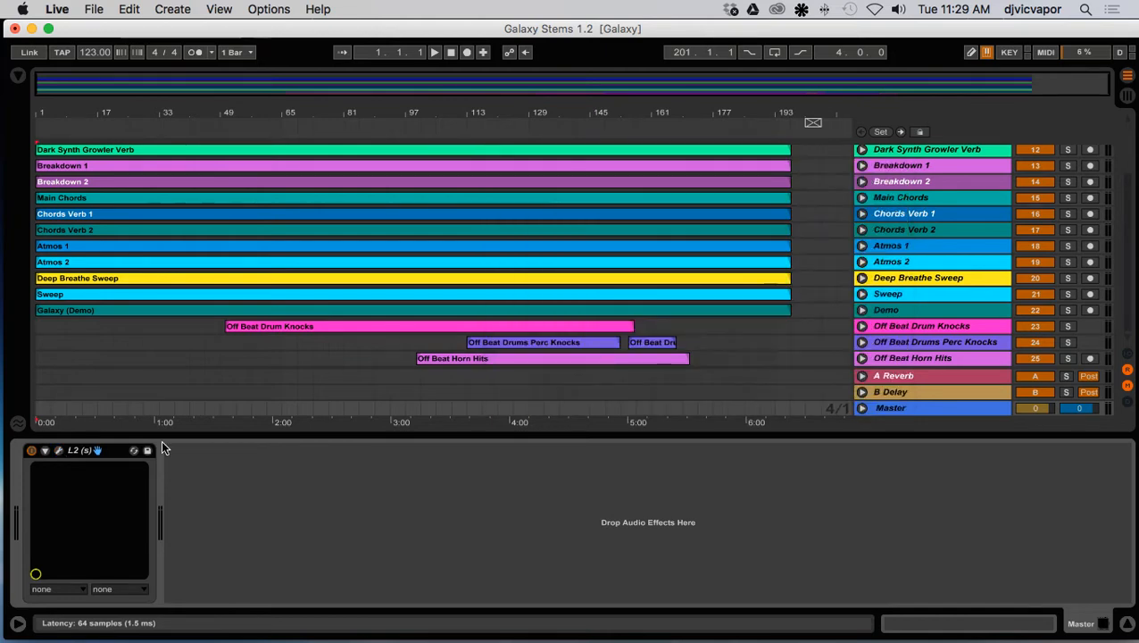
pyautogui.click(1127, 622)
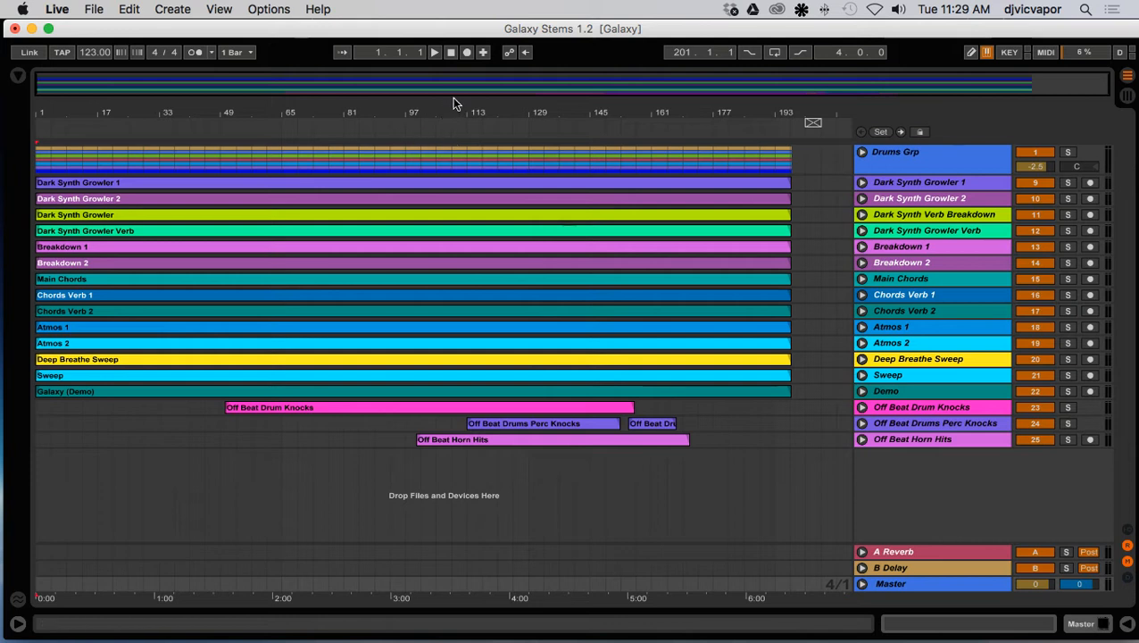
# Play the arrangement from the start and raise the system volume while listening to the full mix
pyautogui.click(435, 52)
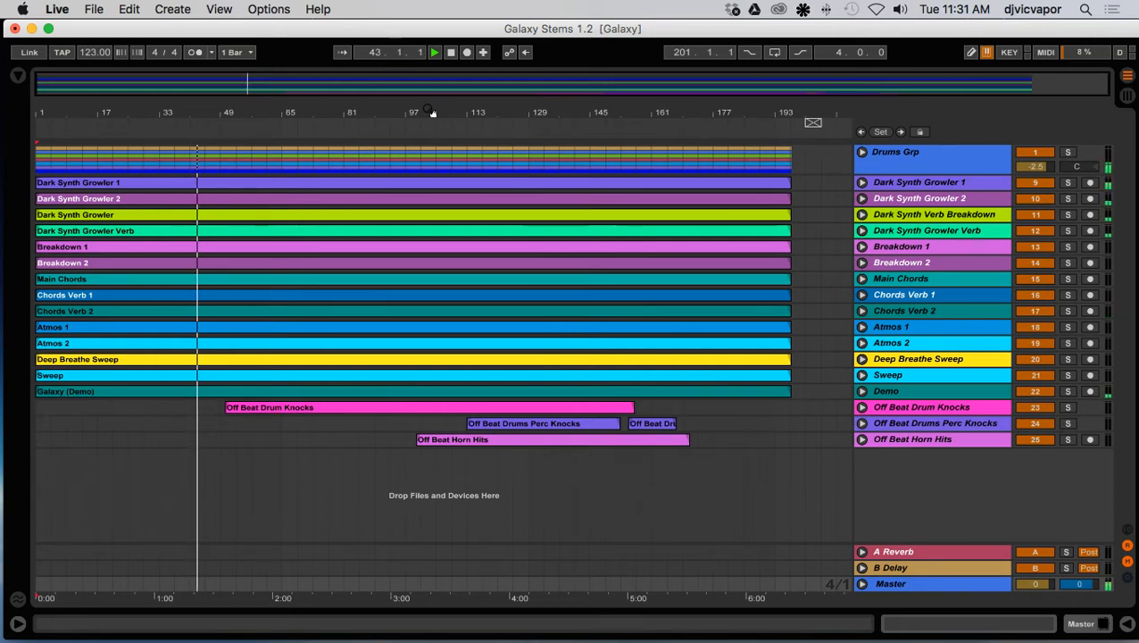
pyautogui.press('XF86AudioRaiseVolume')
pyautogui.press('XF86AudioRaiseVolume')
pyautogui.press('XF86AudioRaiseVolume')
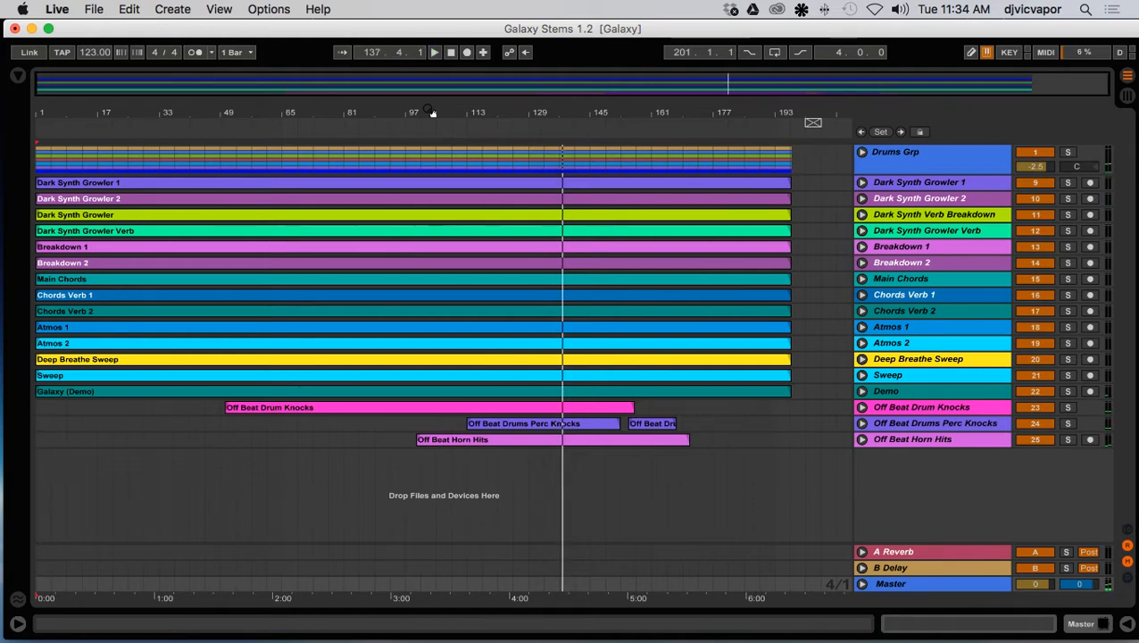
# Solo the Drums Grp and loop playback over a 12-bar section starting at bar 121
pyautogui.click(1068, 153)
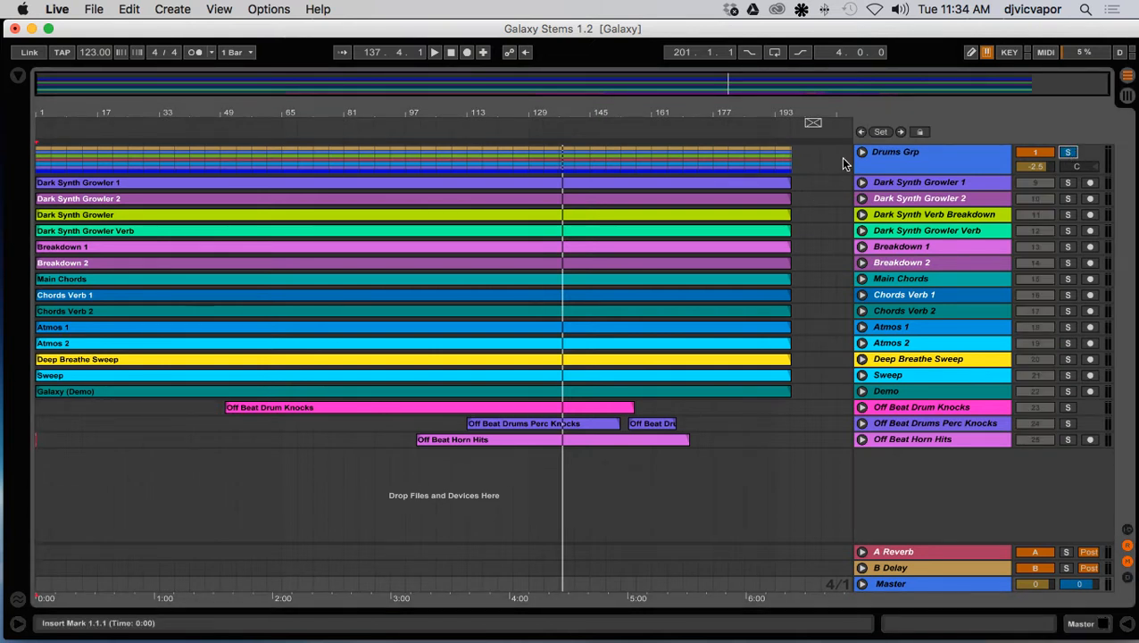
pyautogui.click(513, 125)
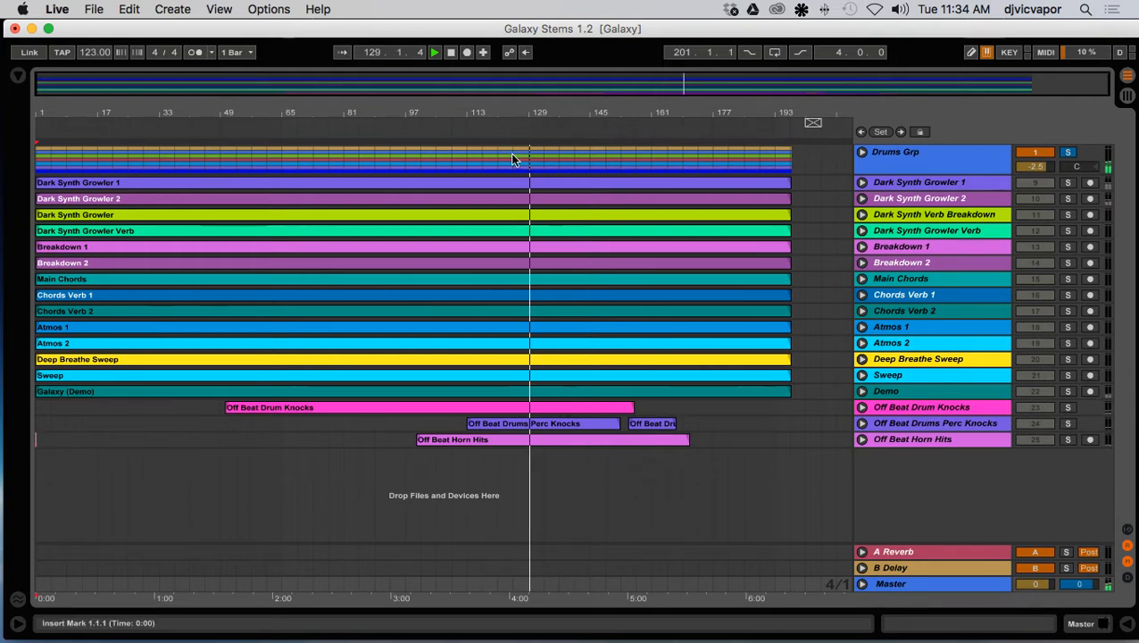
pyautogui.moveTo(498, 460); pyautogui.dragTo(559, 441)
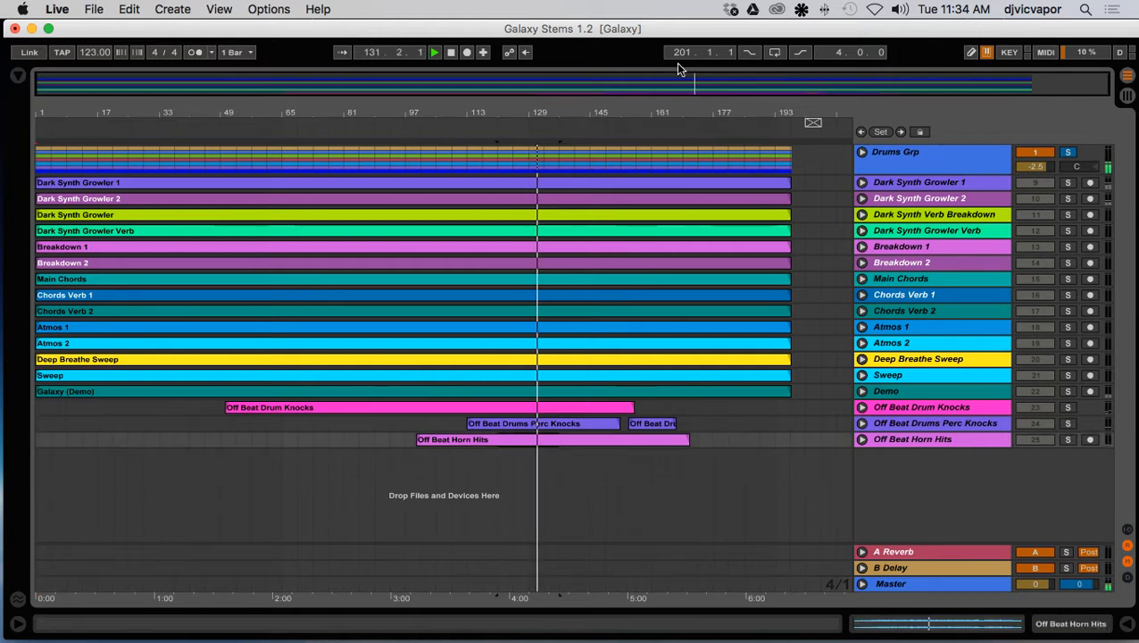
pyautogui.click(773, 52)
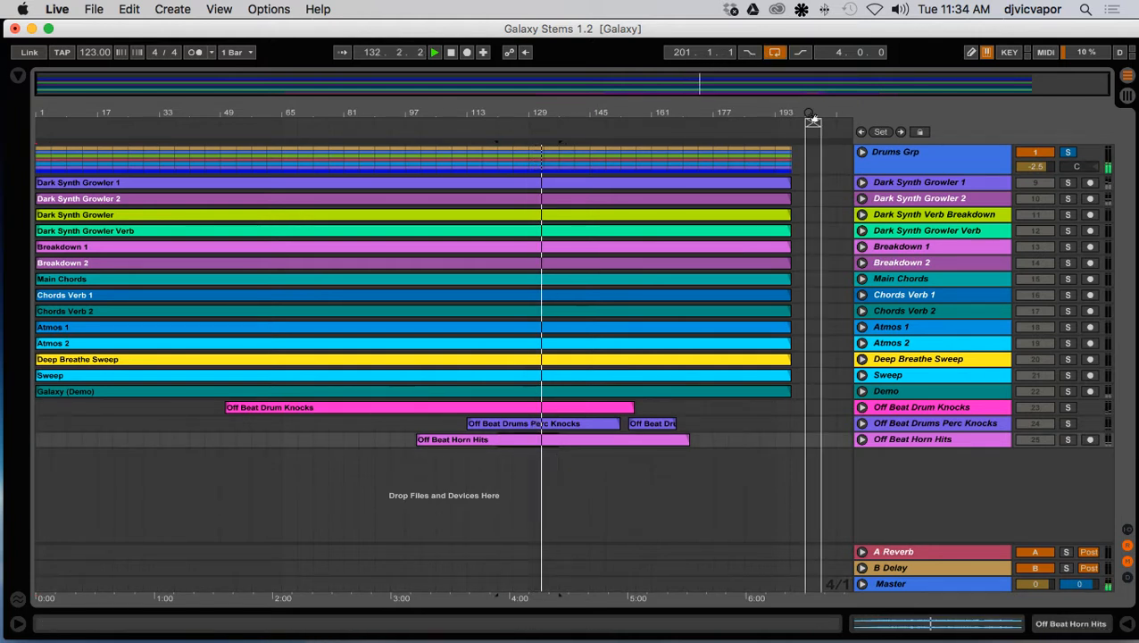
pyautogui.moveTo(811, 119); pyautogui.dragTo(545, 130)
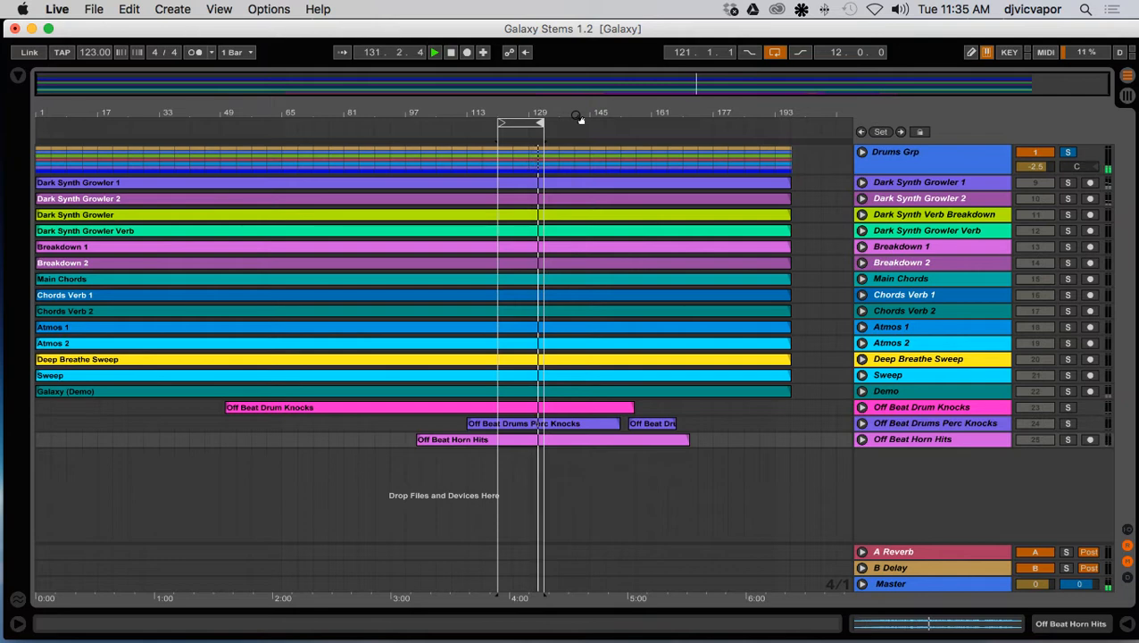
# Unfold the Drums Grp to show its individual tracks and look at the Drum Fills waveform
pyautogui.click(862, 154)
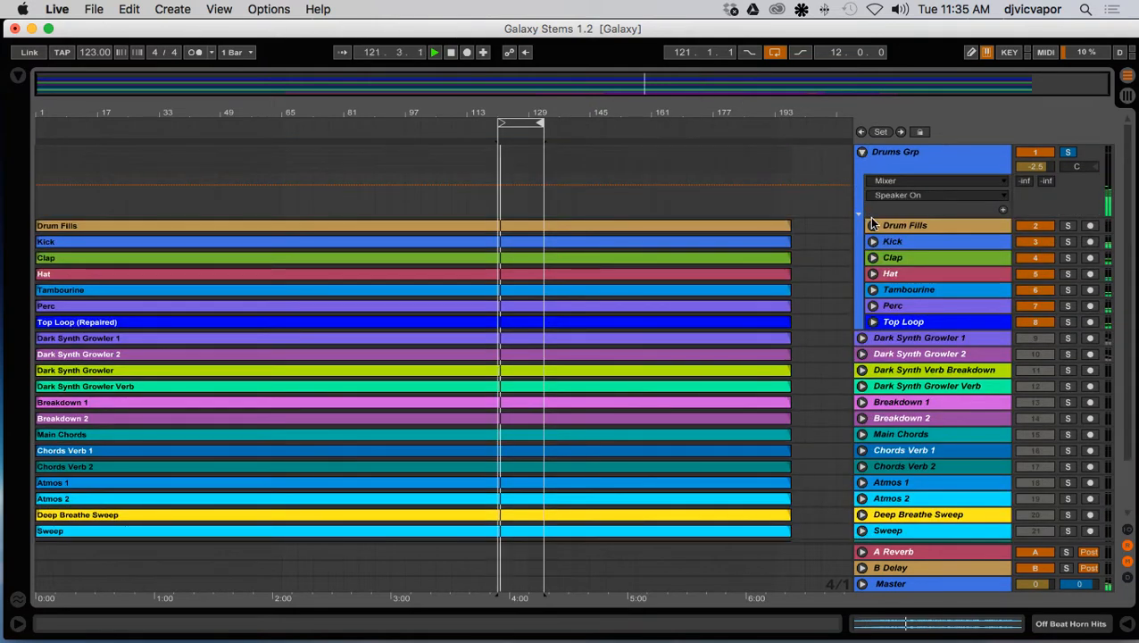
pyautogui.click(905, 227)
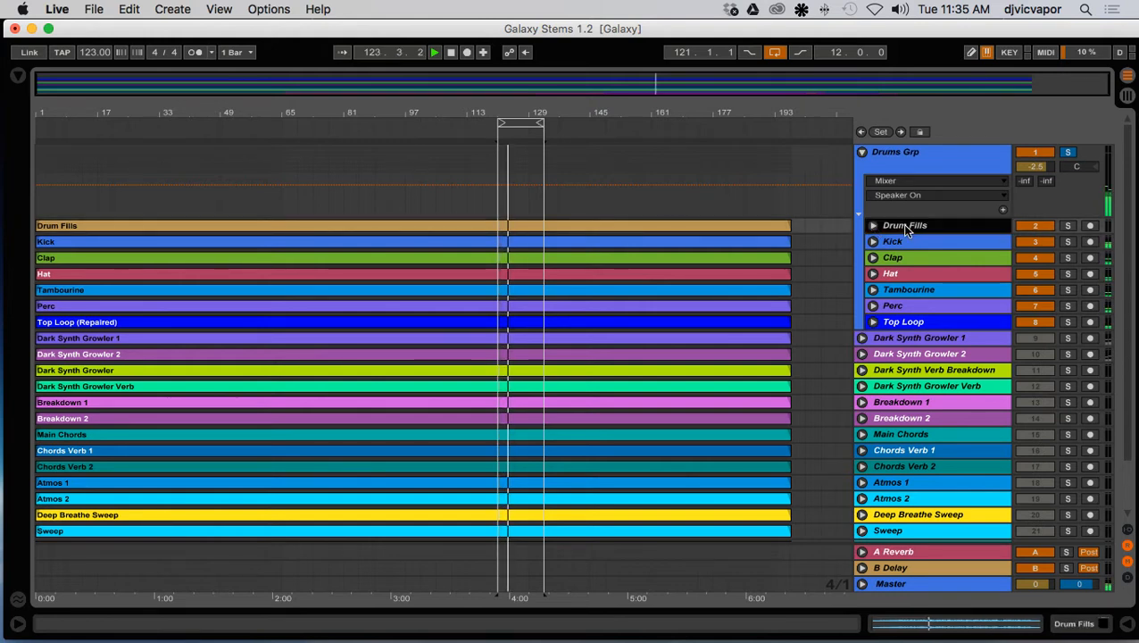
pyautogui.click(874, 227)
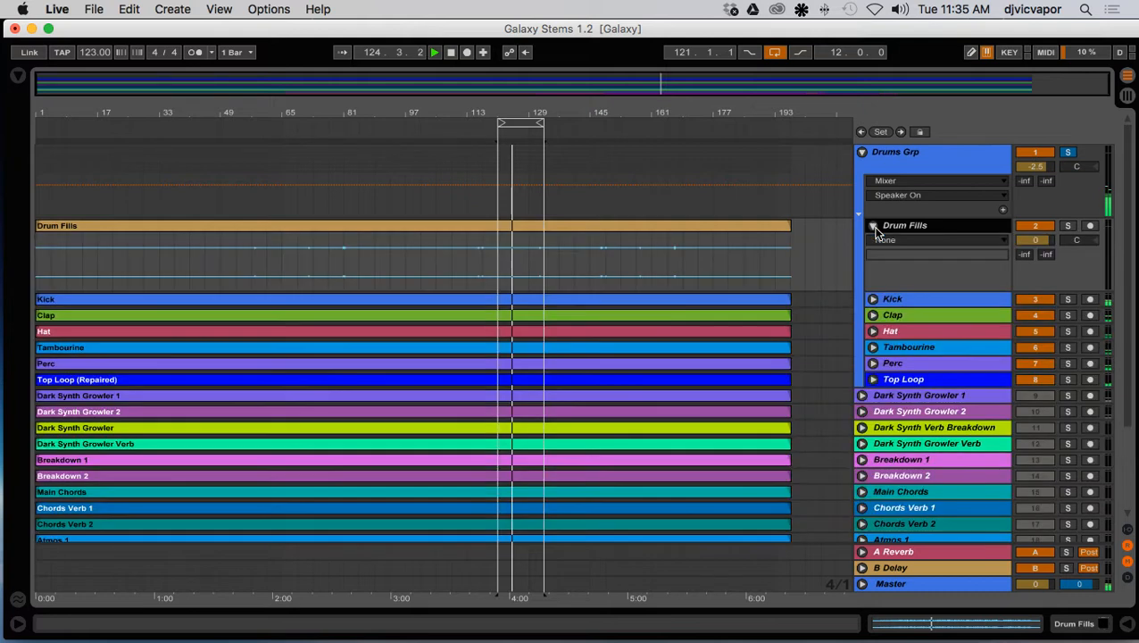
pyautogui.click(874, 227)
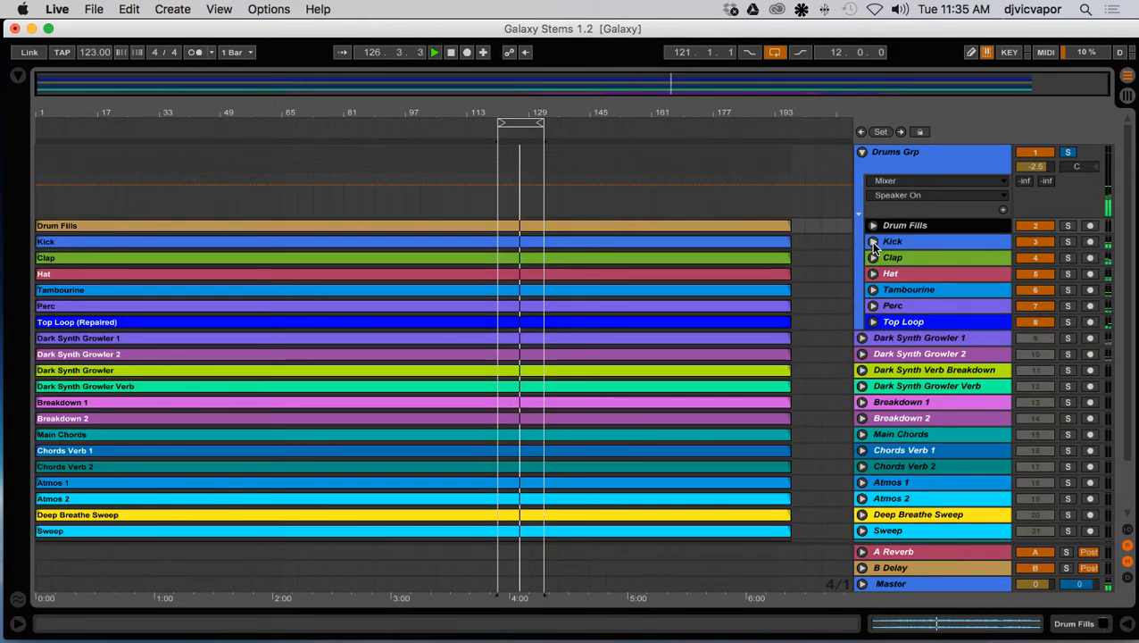
# Solo the Kick track inside the Drums Grp and add the Neutron plug-in after VUMTDuo in its device chain
pyautogui.doubleClick(901, 239)
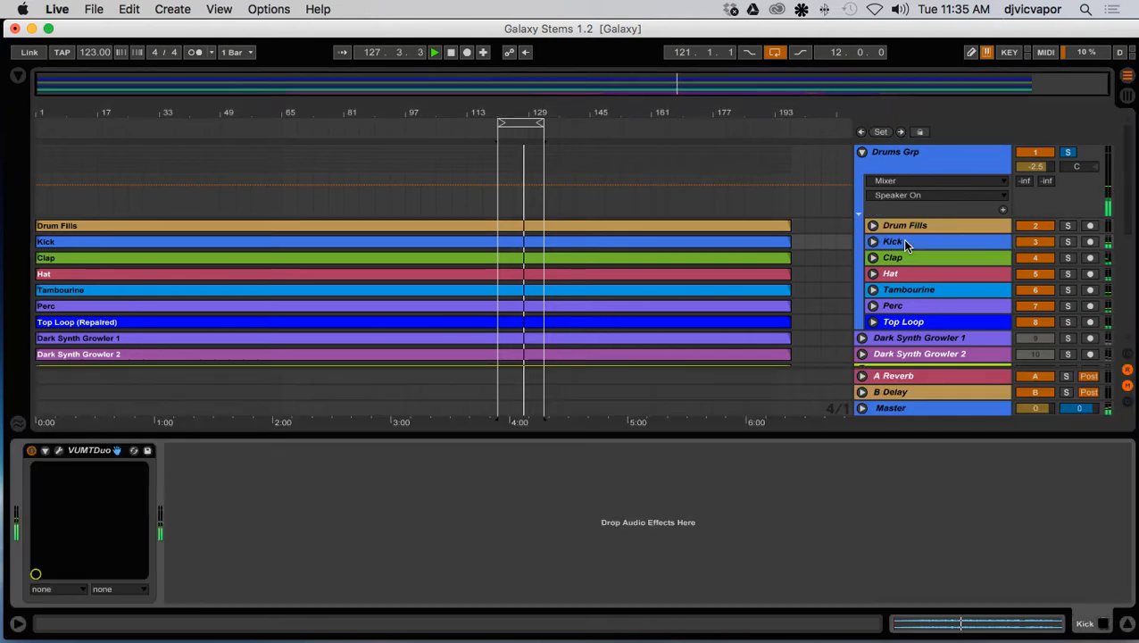
pyautogui.click(1067, 242)
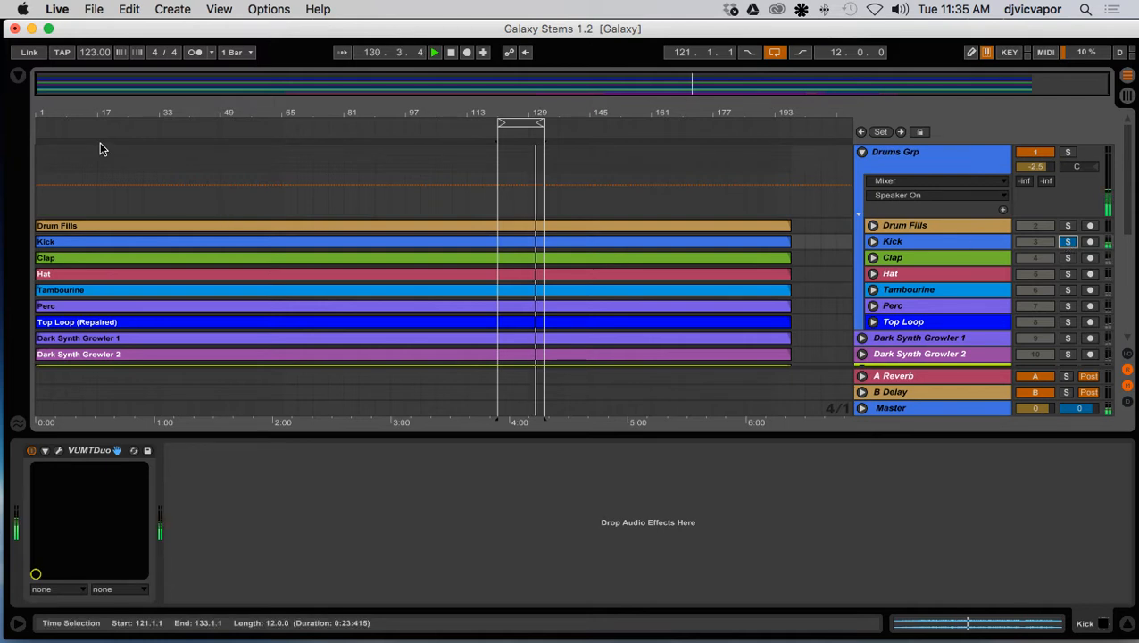
pyautogui.click(17, 79)
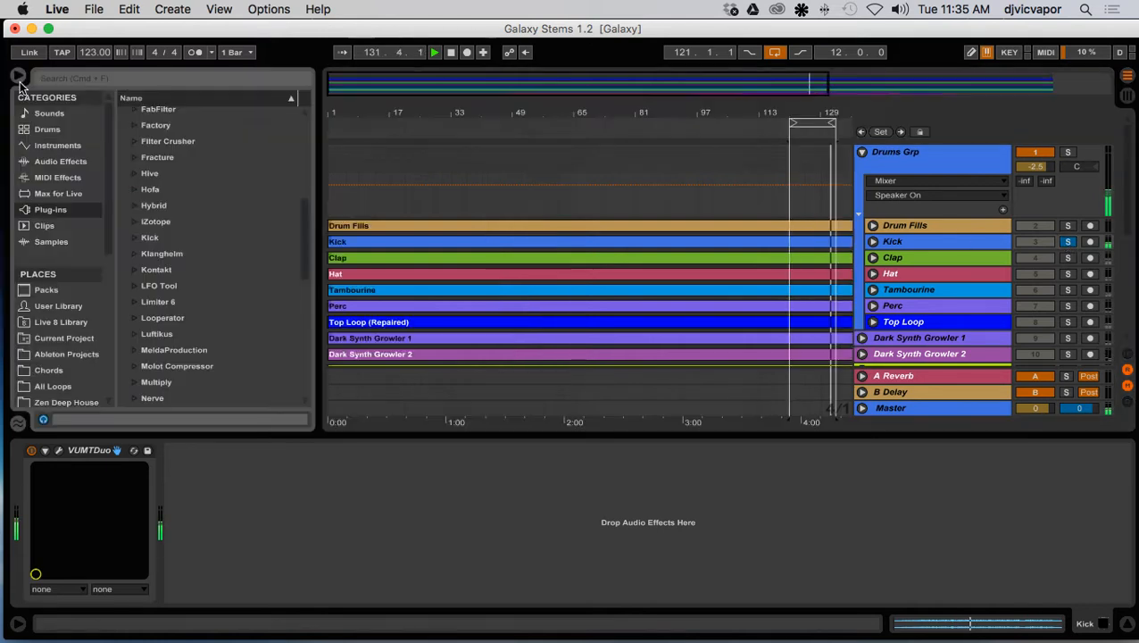
pyautogui.scroll(-5, 131, 288)
pyautogui.click(134, 302)
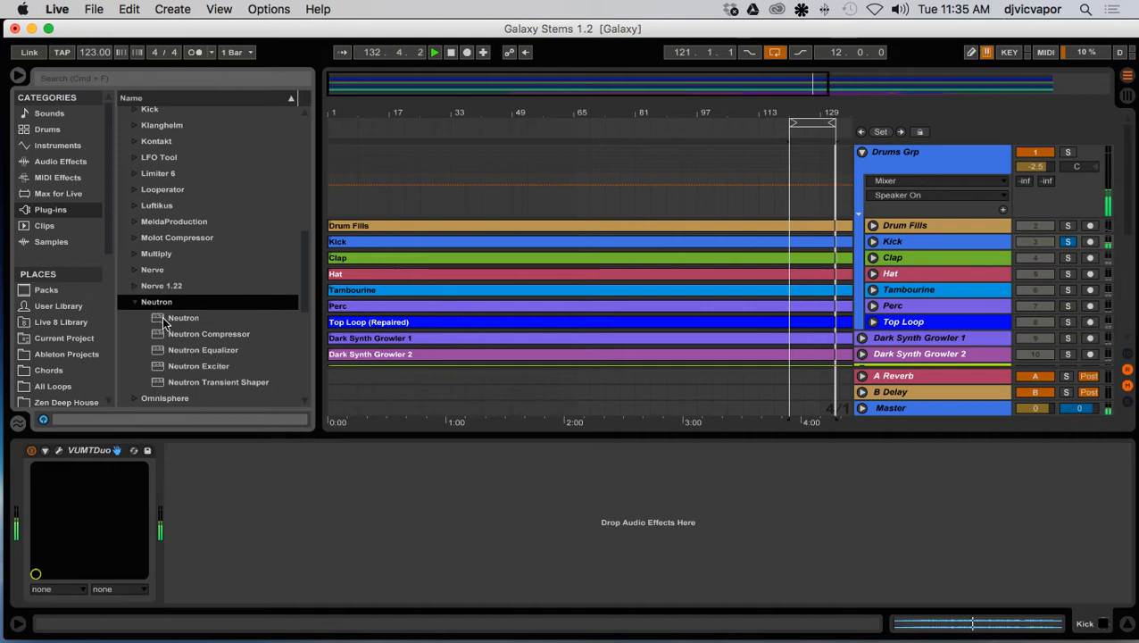
pyautogui.moveTo(157, 318); pyautogui.dragTo(304, 479)
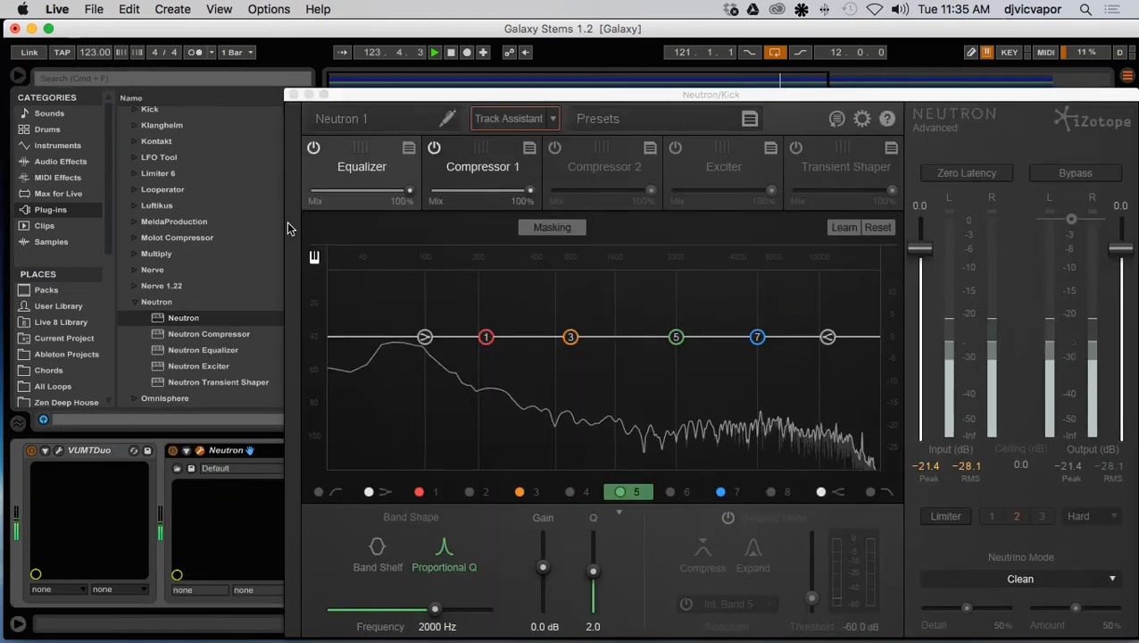
# Narrow the browser and its category column, hide the browser, and reposition the Kick Neutron window so it is fully visible
pyautogui.moveTo(355, 91); pyautogui.dragTo(460, 72)
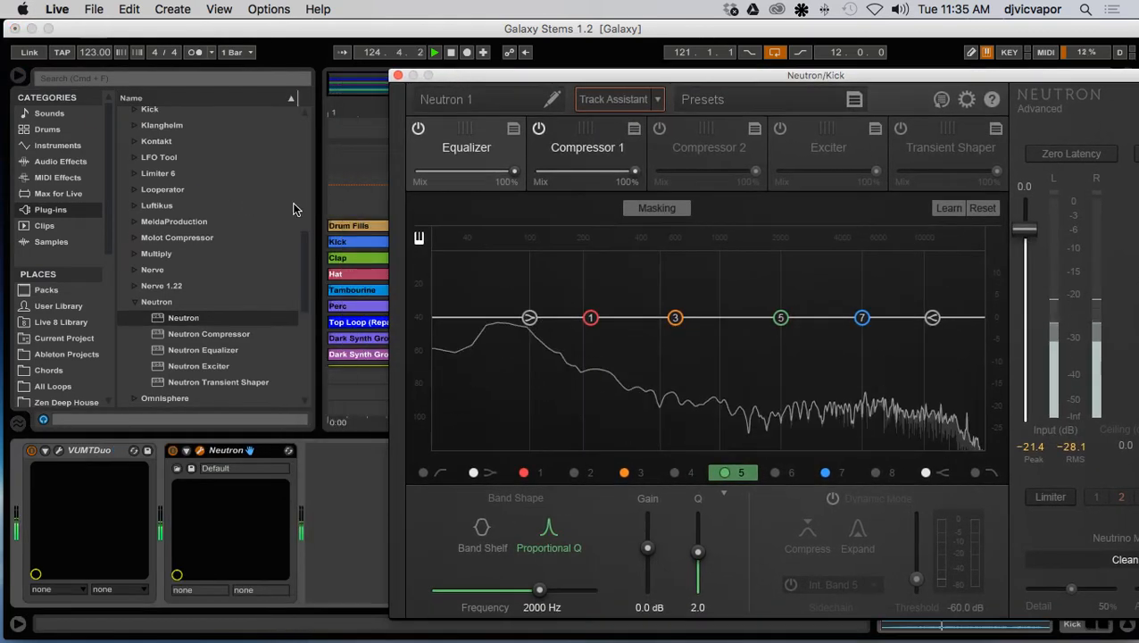
pyautogui.moveTo(316, 219); pyautogui.dragTo(234, 221)
pyautogui.moveTo(114, 210); pyautogui.dragTo(90, 213)
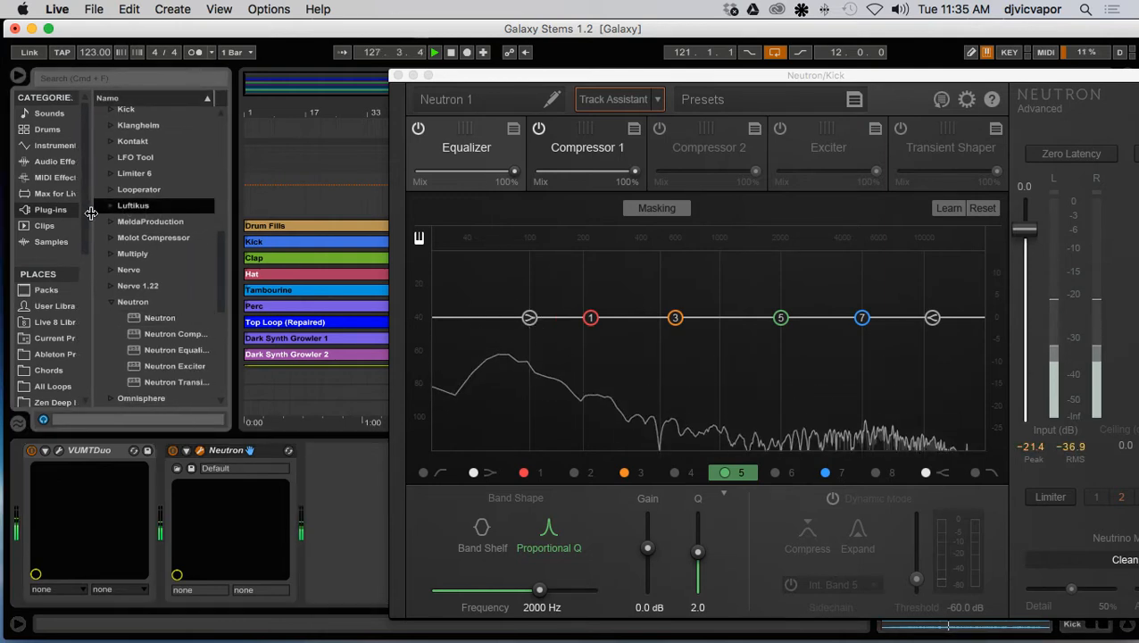
pyautogui.click(18, 75)
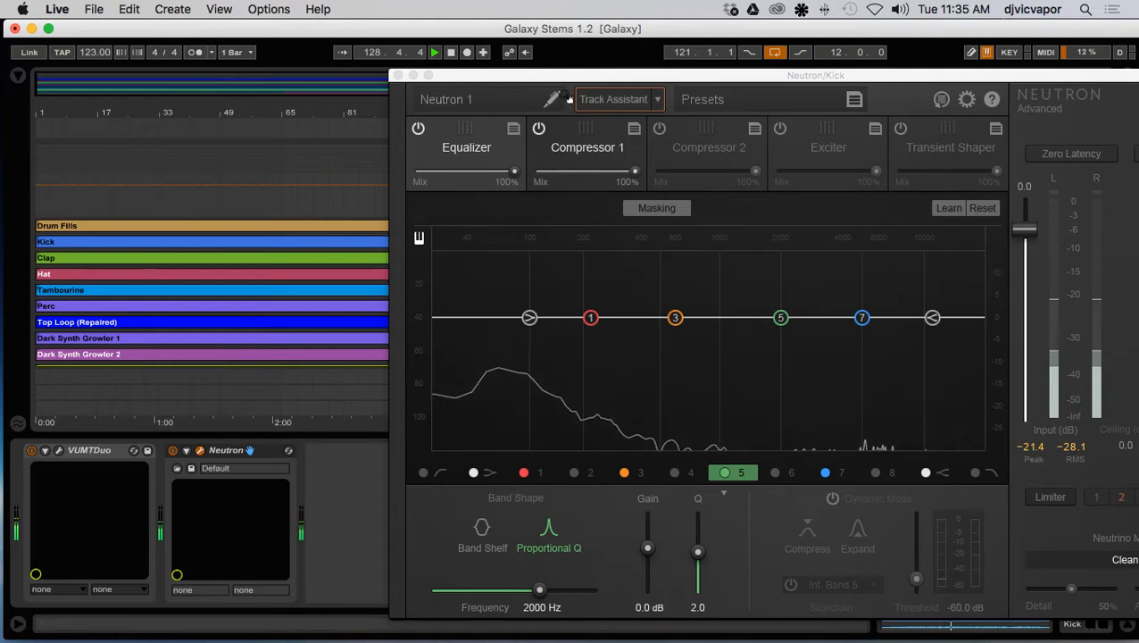
pyautogui.moveTo(556, 76); pyautogui.dragTo(306, 53)
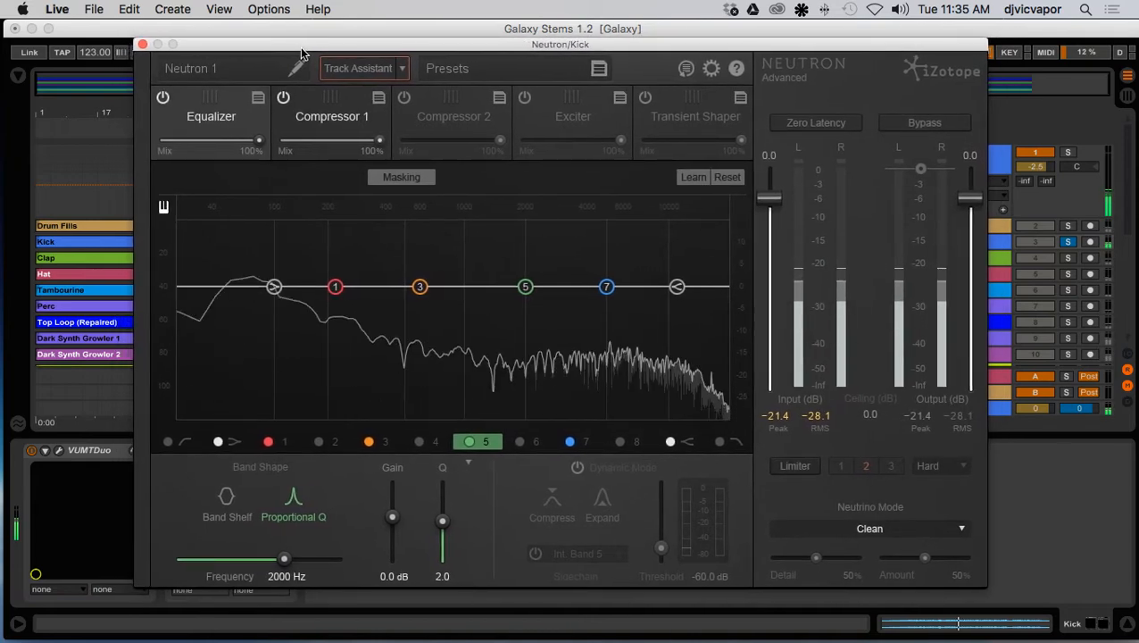
# Name the Kick track's Neutron instance "Kick" and run Track Assistant on it
pyautogui.click(256, 75)
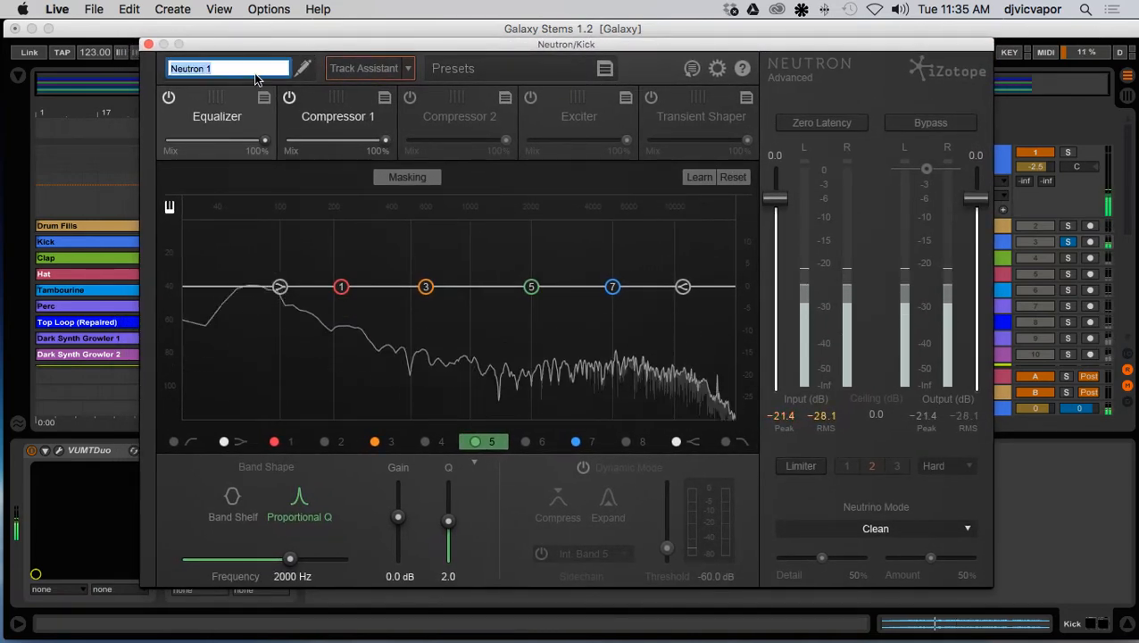
pyautogui.write('Kick')
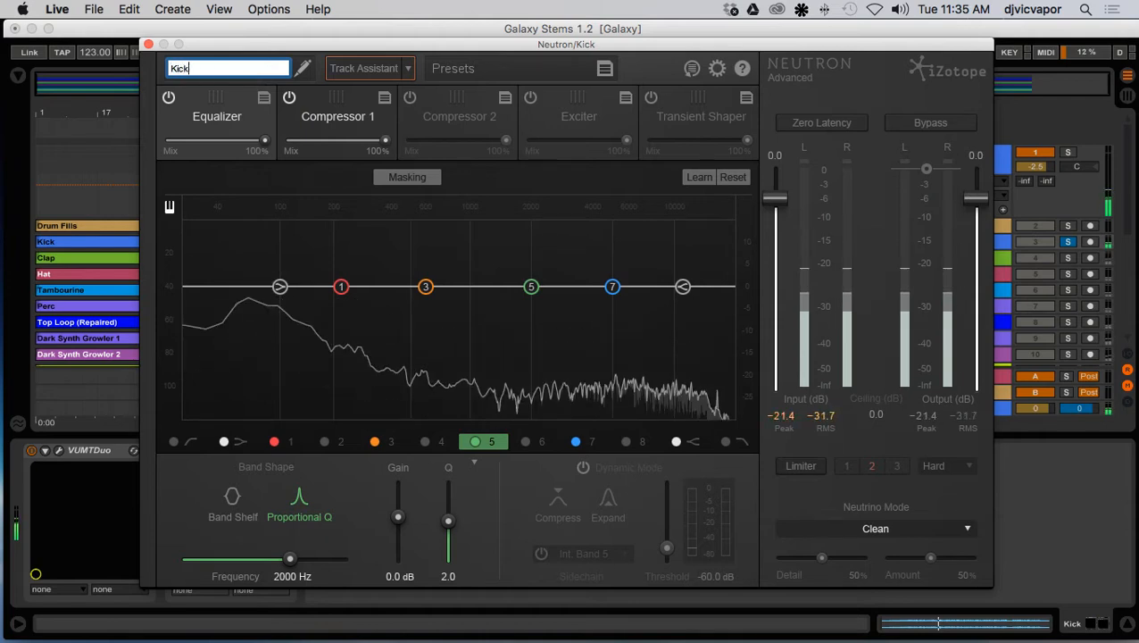
pyautogui.press('Return')
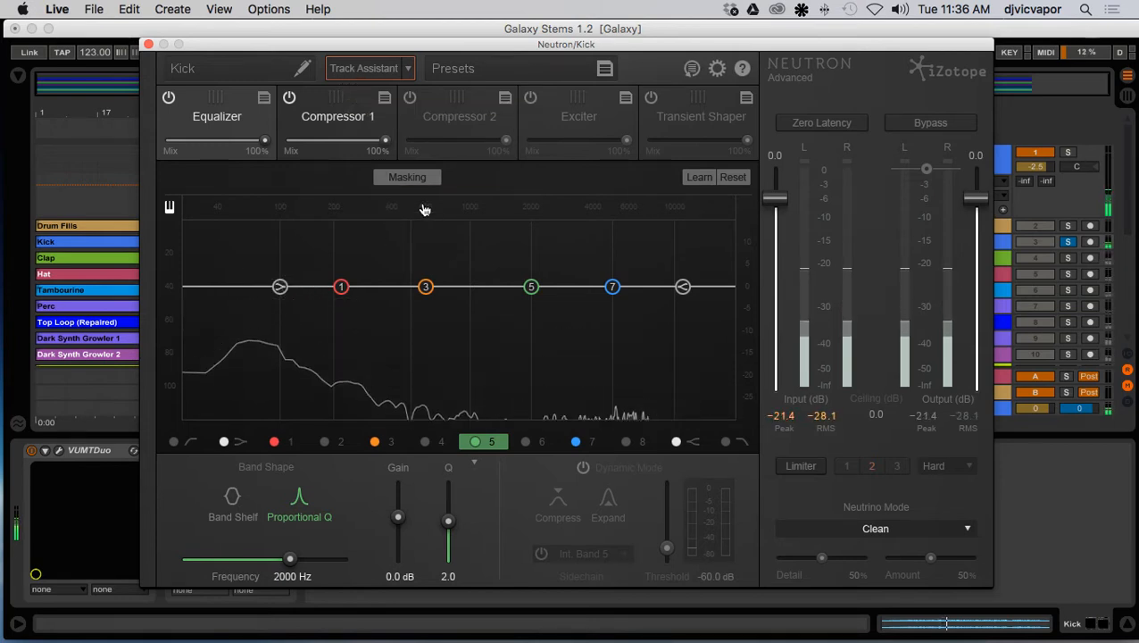
pyautogui.click(365, 70)
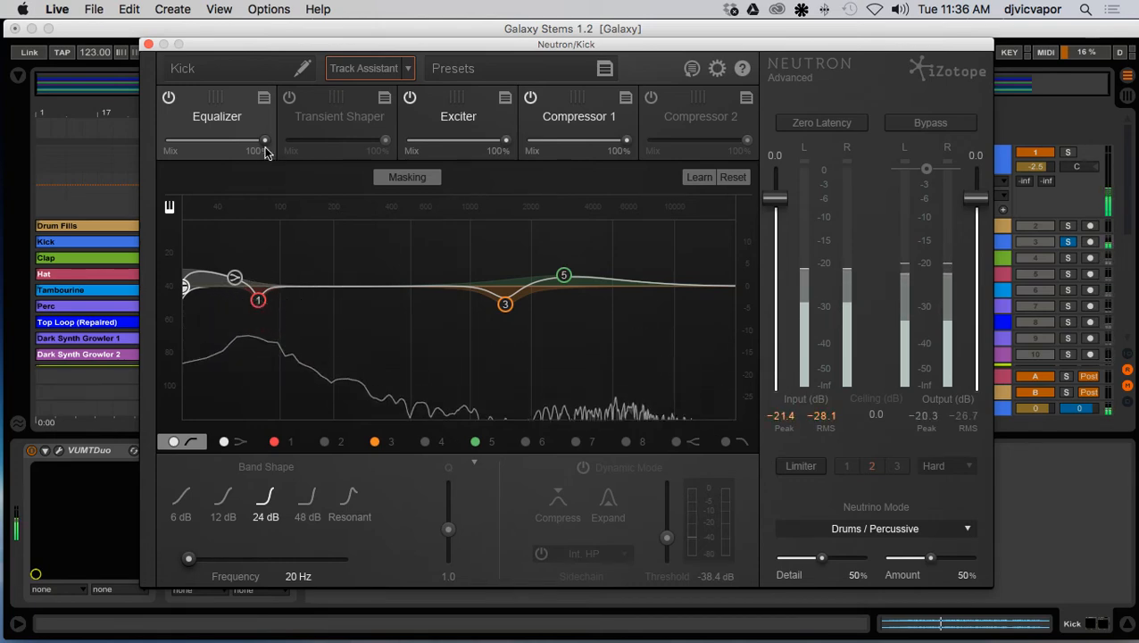
# Review the Exciter and Compressor 1 settings in the Kick's Neutron and close the plug-in window
pyautogui.click(464, 116)
pyautogui.click(561, 116)
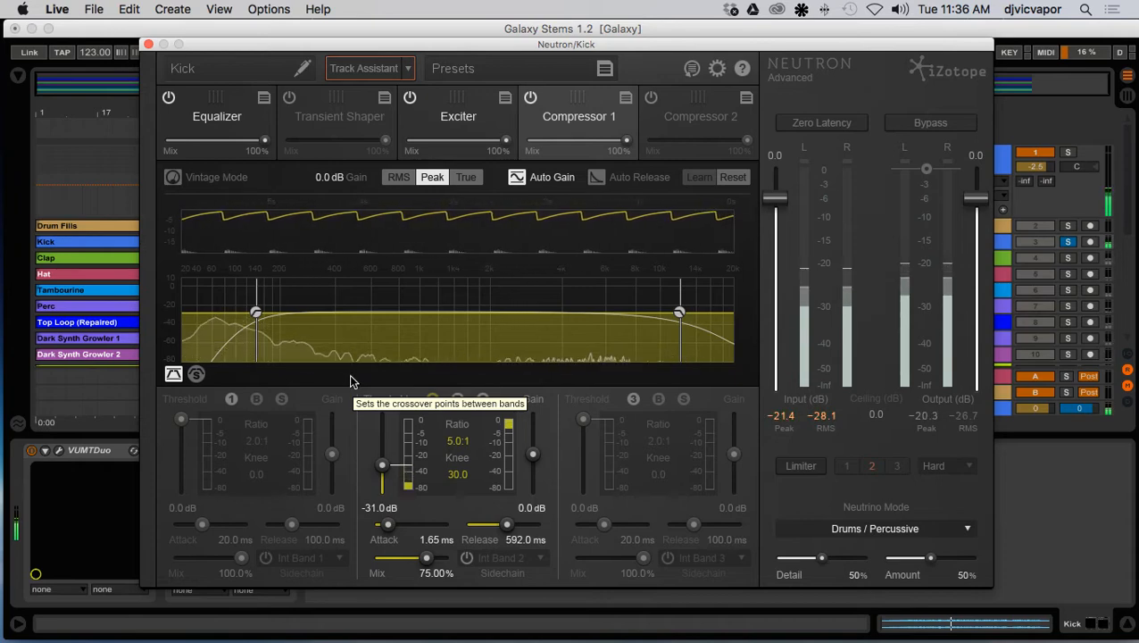
pyautogui.click(149, 45)
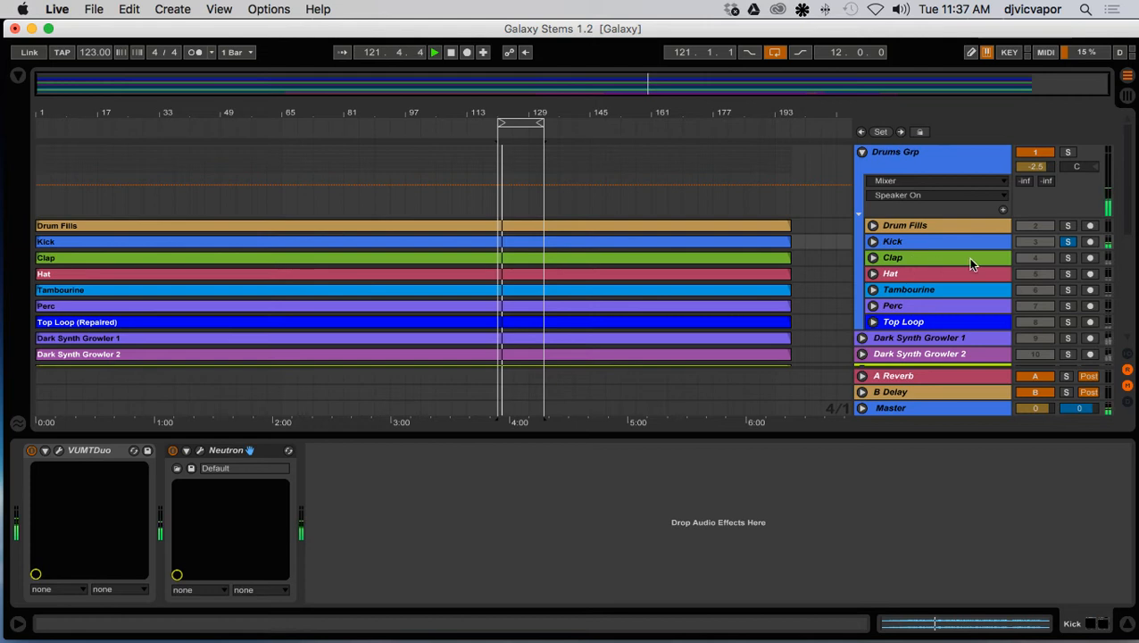
# Solo the Clap track alongside the Kick and add the Neutron plug-in to its device chain
pyautogui.click(1068, 258)
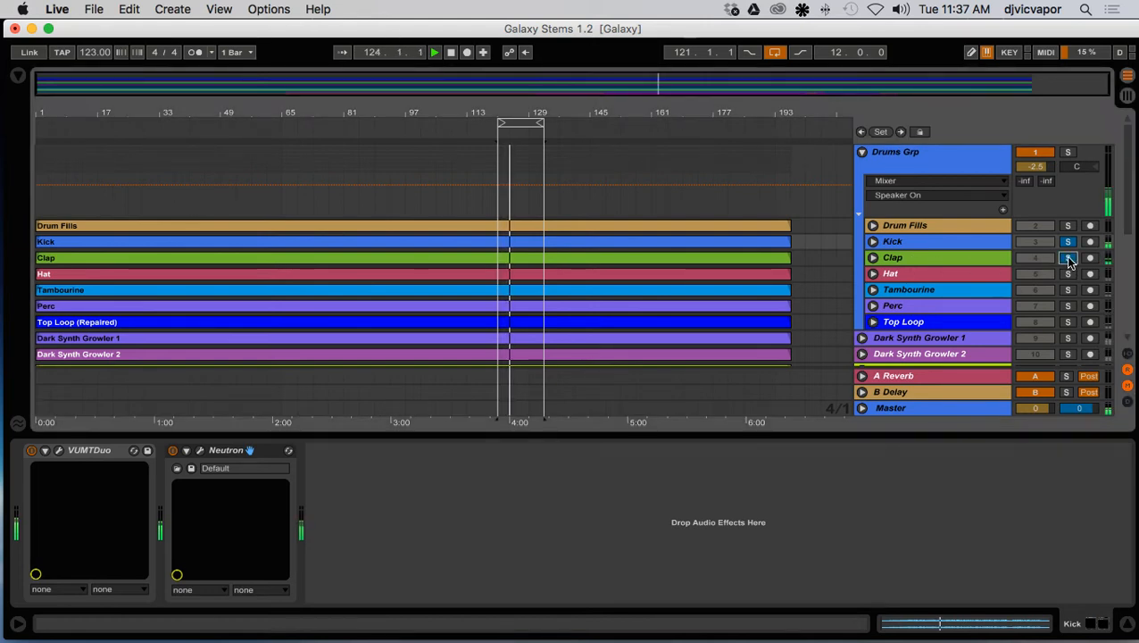
pyautogui.click(937, 260)
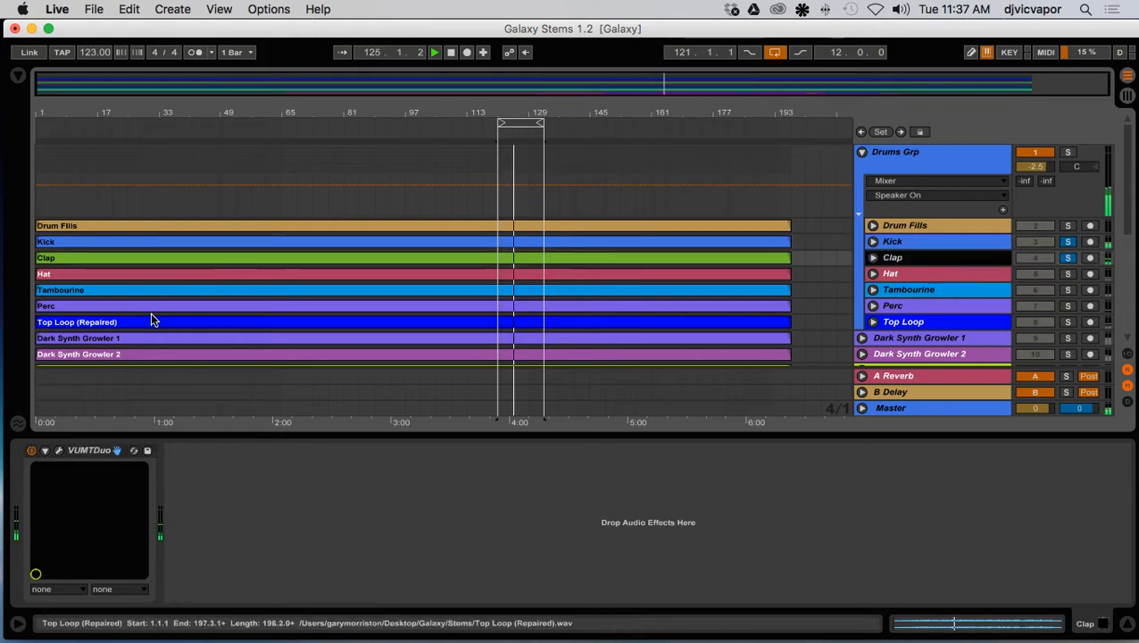
pyautogui.click(17, 78)
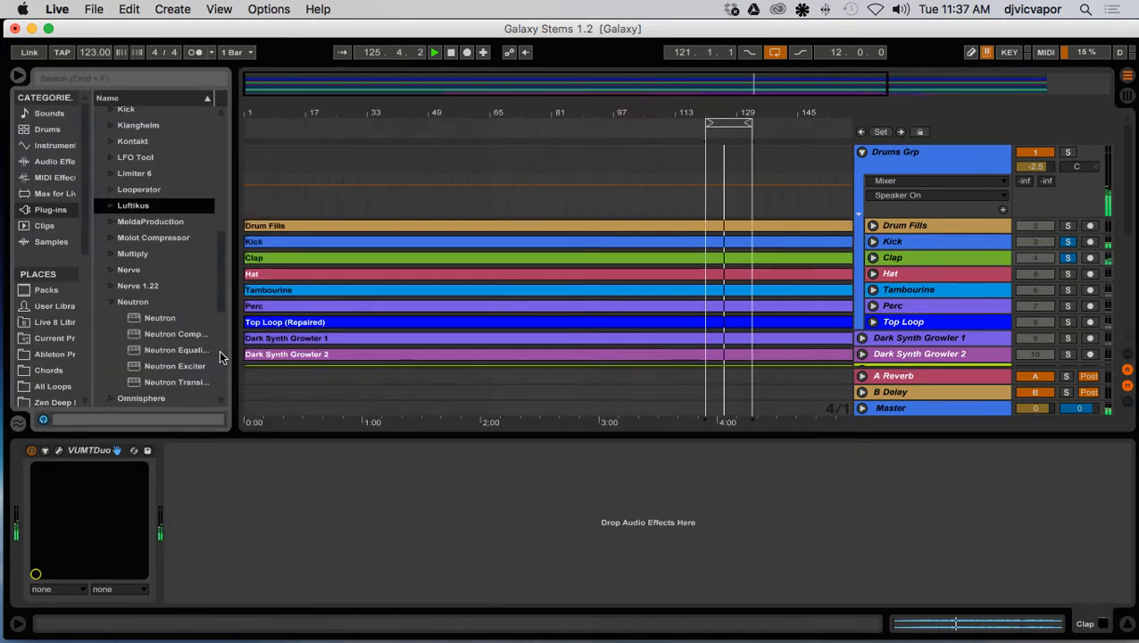
pyautogui.click(132, 320)
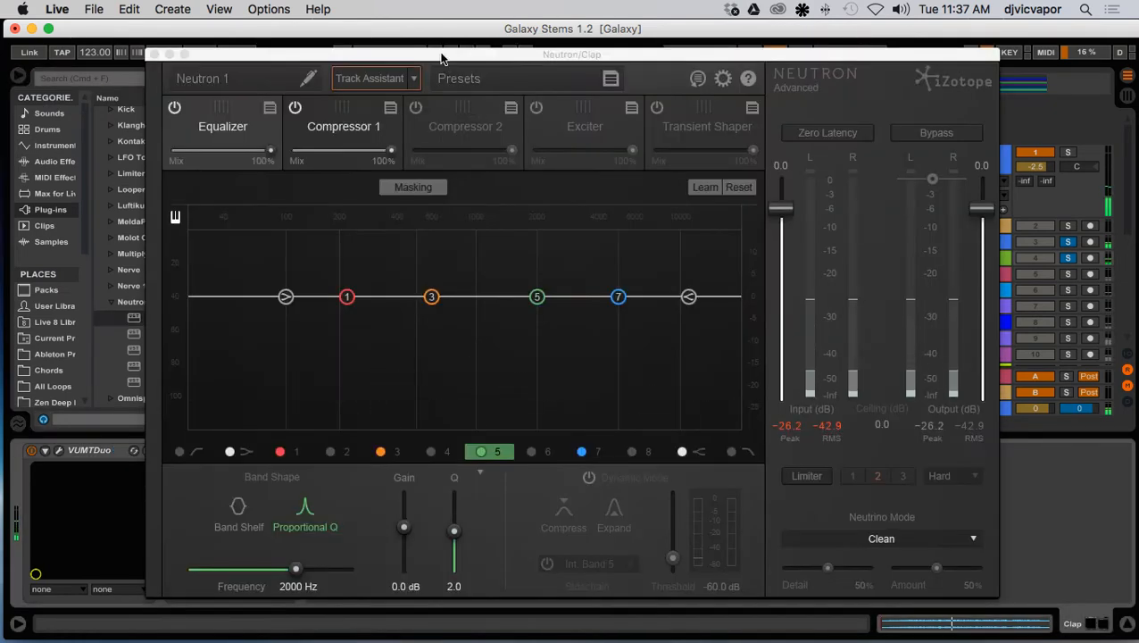
# Name the Clap track's Neutron instance "Clap" and run Track Assistant on it
pyautogui.moveTo(442, 55); pyautogui.dragTo(535, 34)
pyautogui.doubleClick(353, 58)
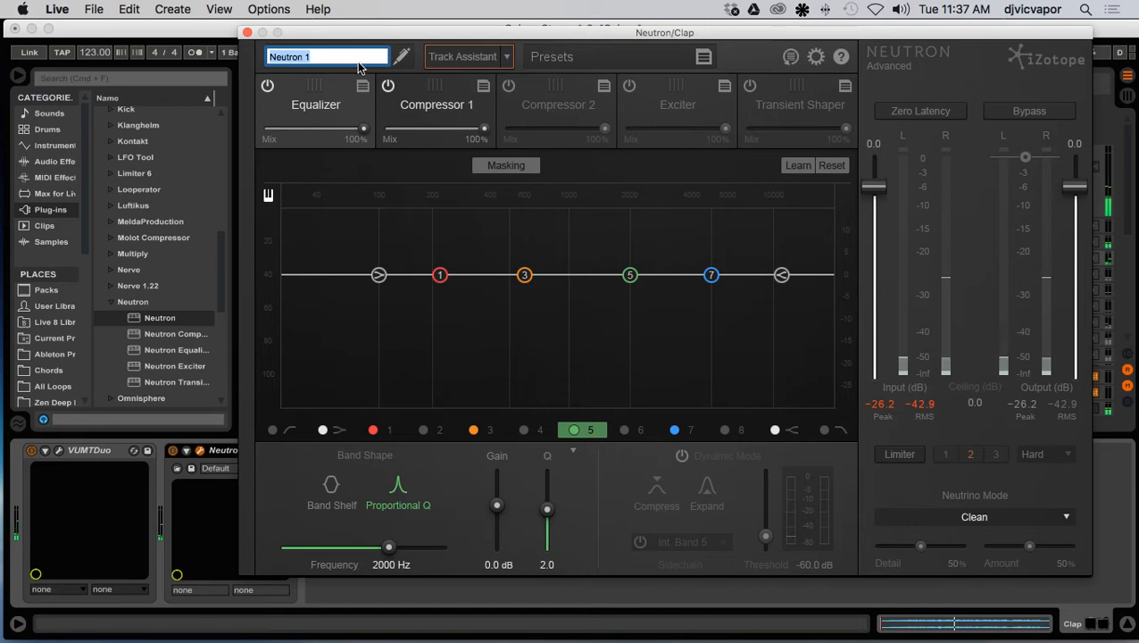
pyautogui.write('Clap')
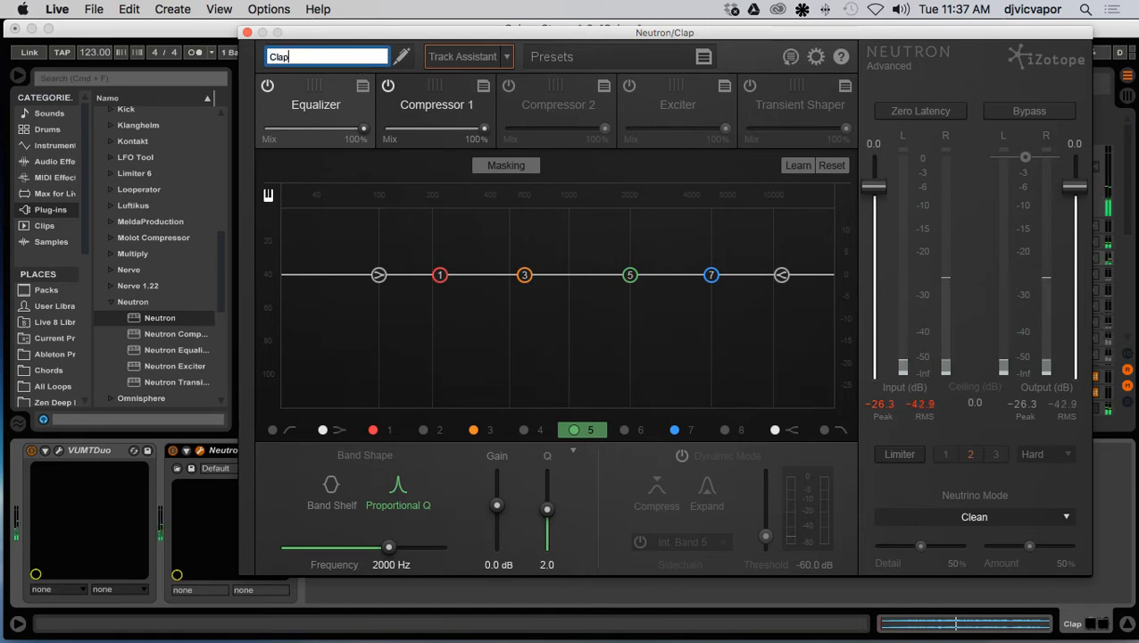
pyautogui.press('Return')
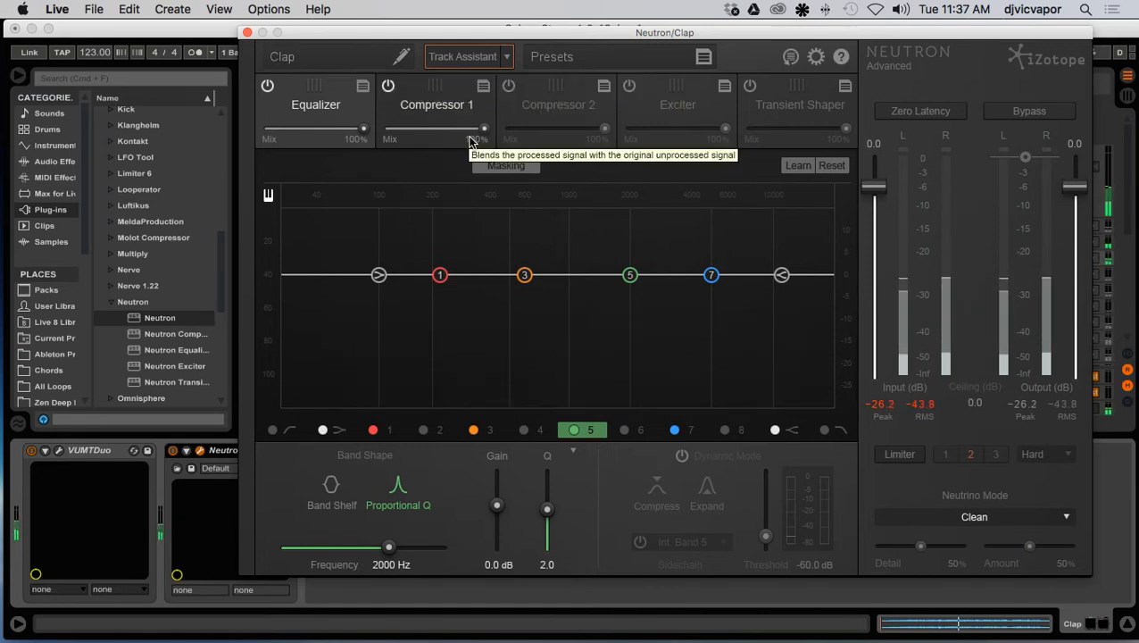
pyautogui.click(456, 66)
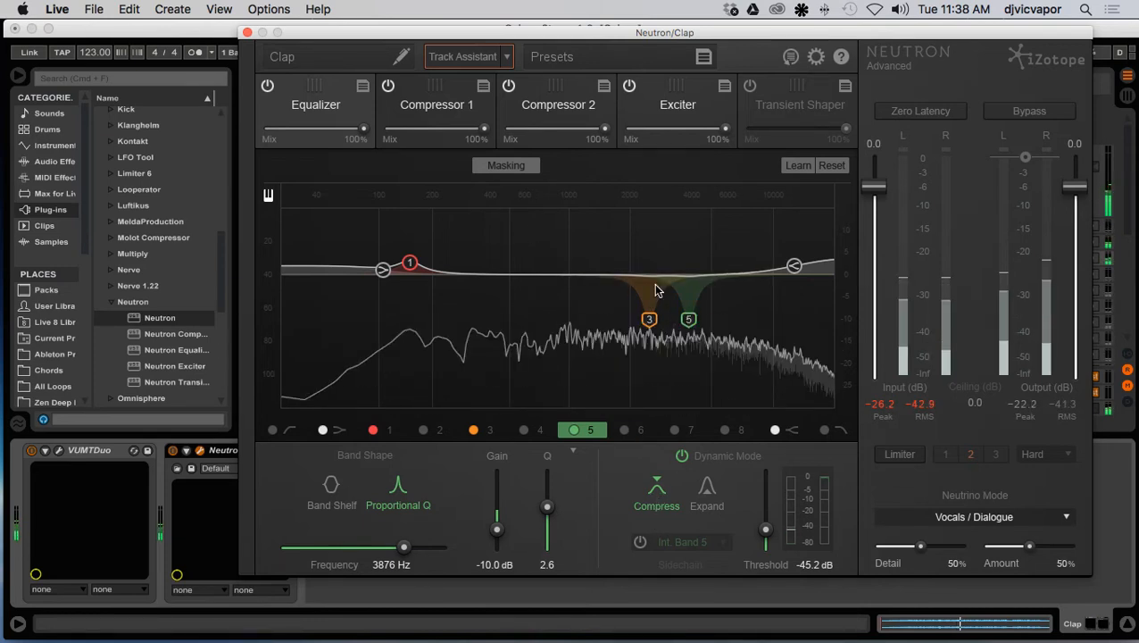
# Review the Clap's Neutron compressor, exciter and equalizer settings, closing the plug-in window when done
pyautogui.click(416, 107)
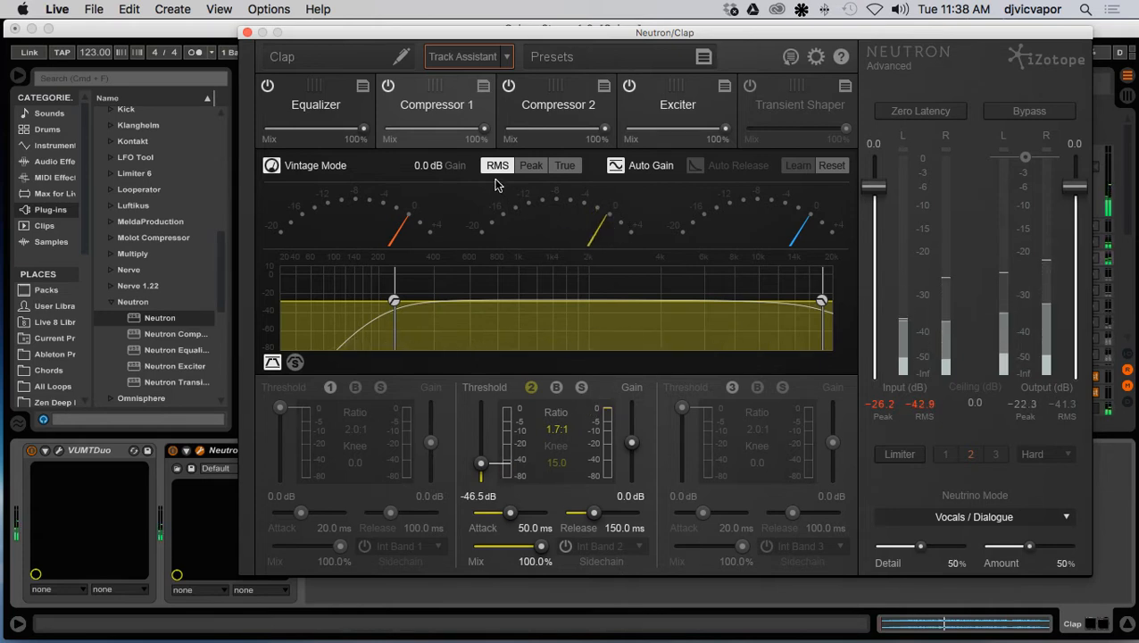
pyautogui.click(587, 107)
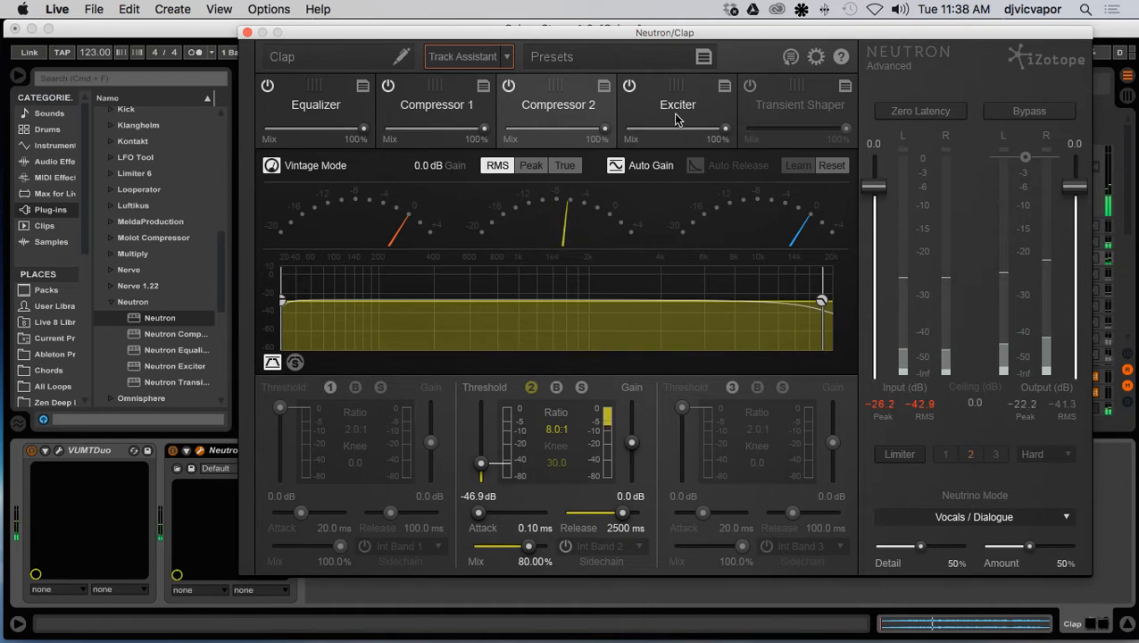
pyautogui.click(662, 141)
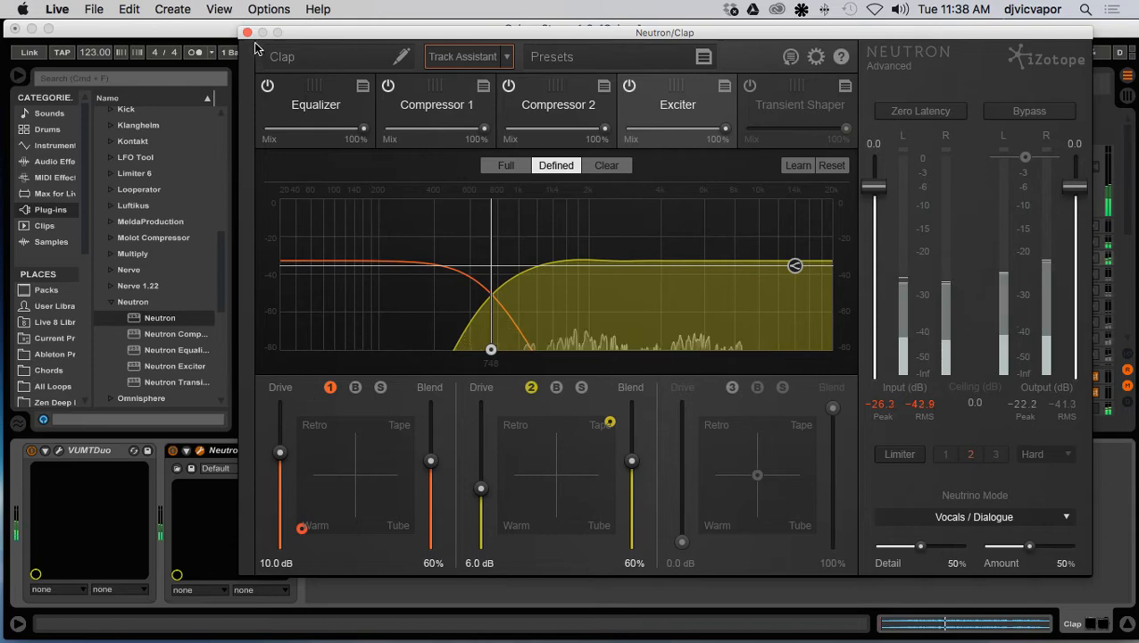
pyautogui.click(313, 112)
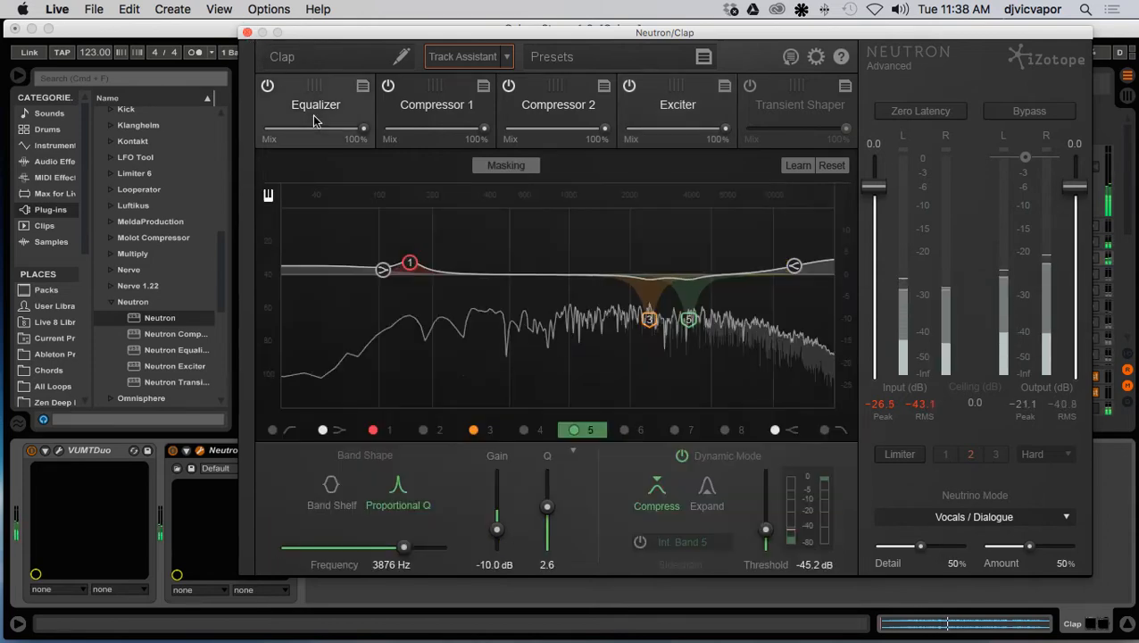
pyautogui.click(451, 121)
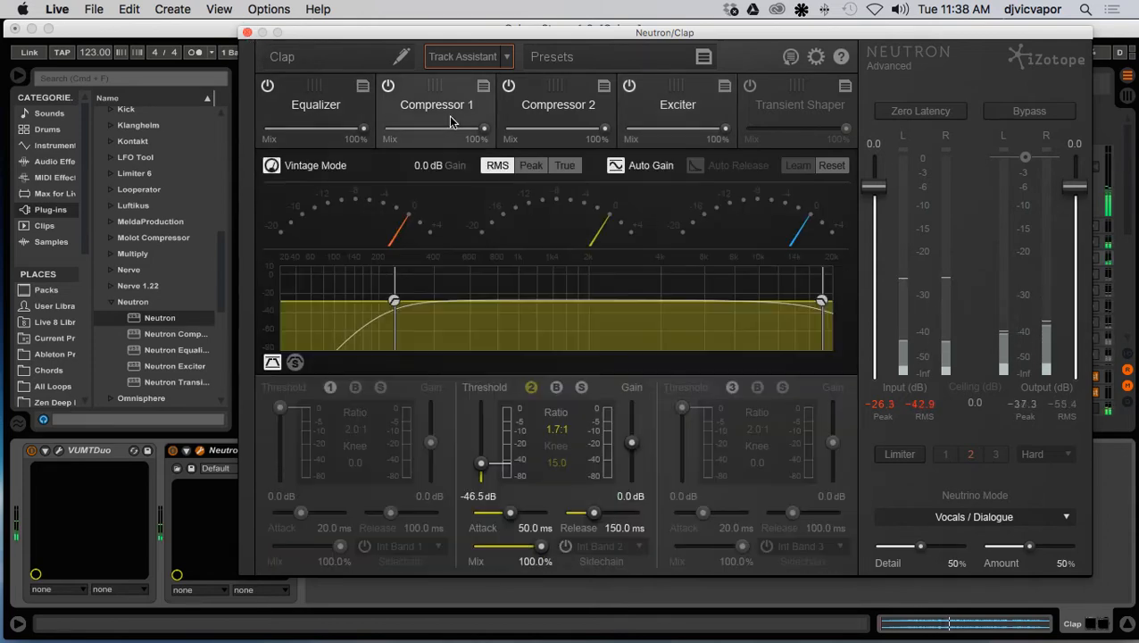
pyautogui.click(518, 108)
pyautogui.click(336, 117)
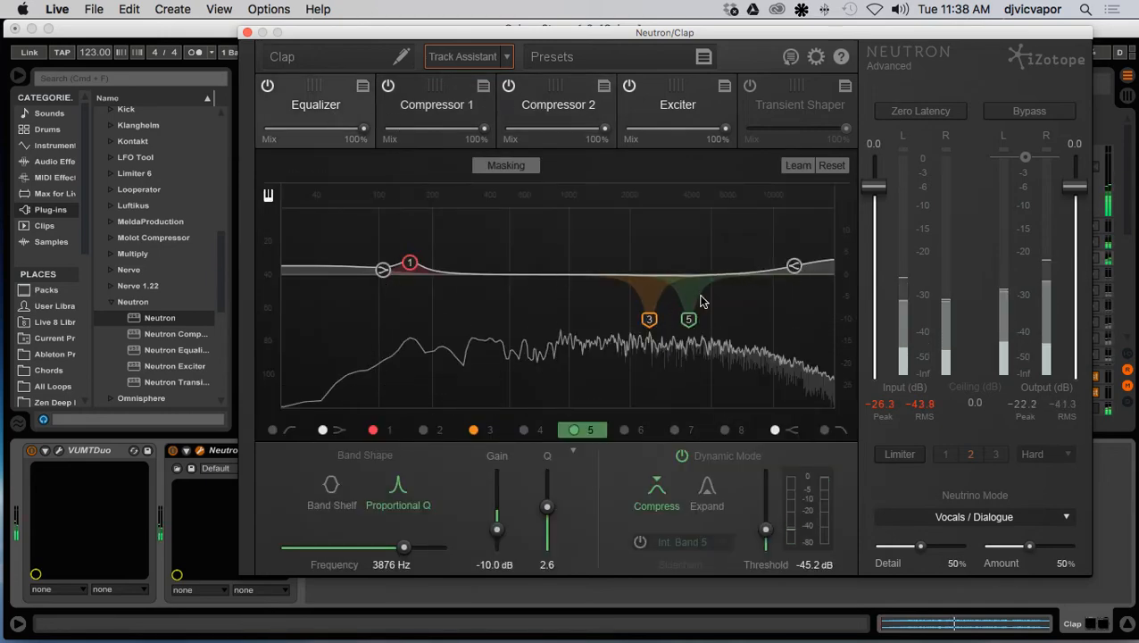
pyautogui.click(247, 32)
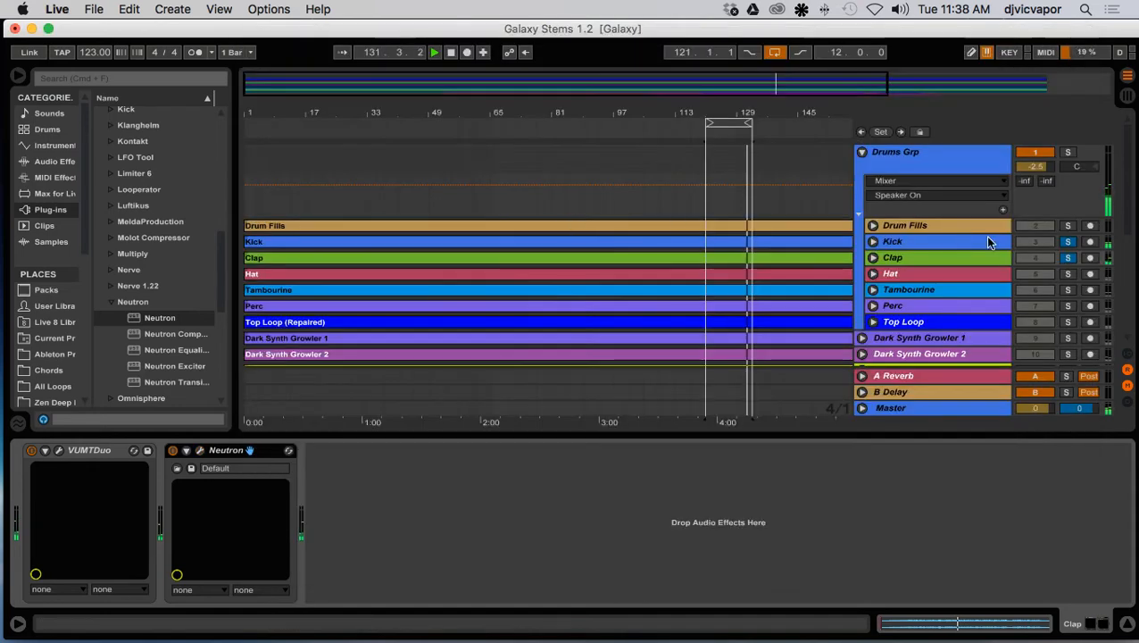
# Solo the Hat track alongside the Kick and Clap and add the Neutron plug-in to its device chain
pyautogui.click(1068, 274)
pyautogui.click(935, 274)
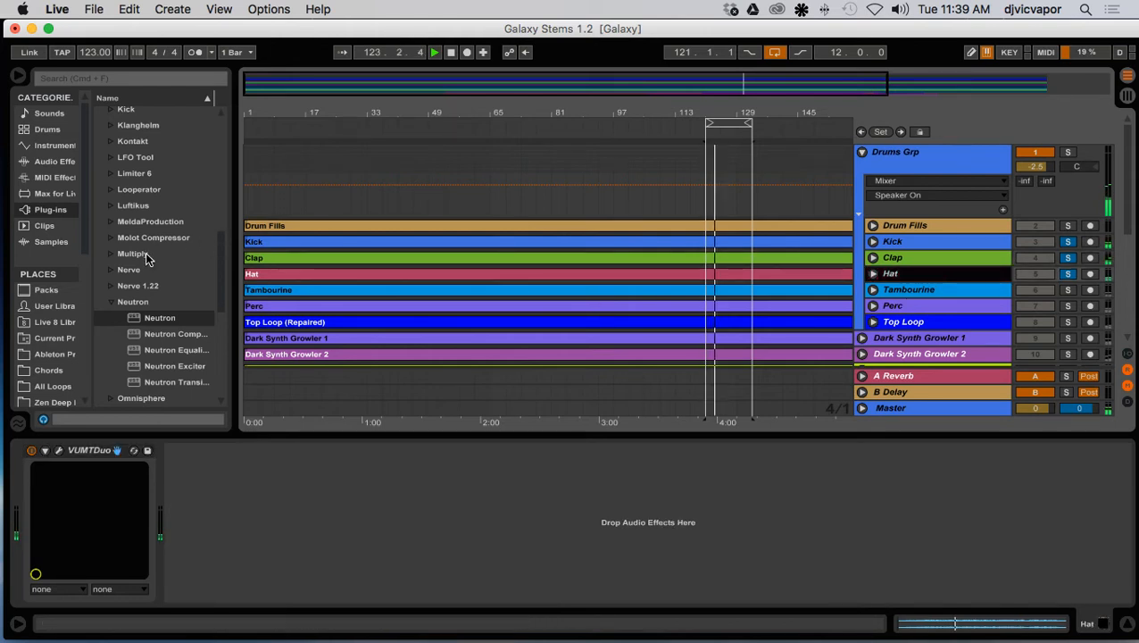
pyautogui.click(134, 322)
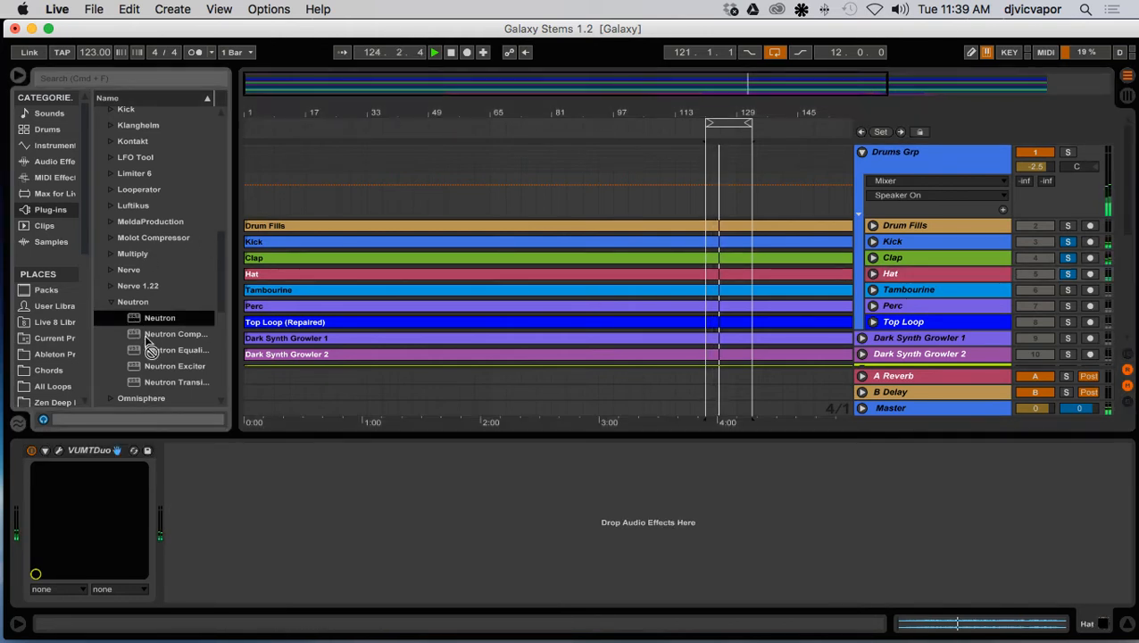
pyautogui.moveTo(146, 336); pyautogui.dragTo(293, 489)
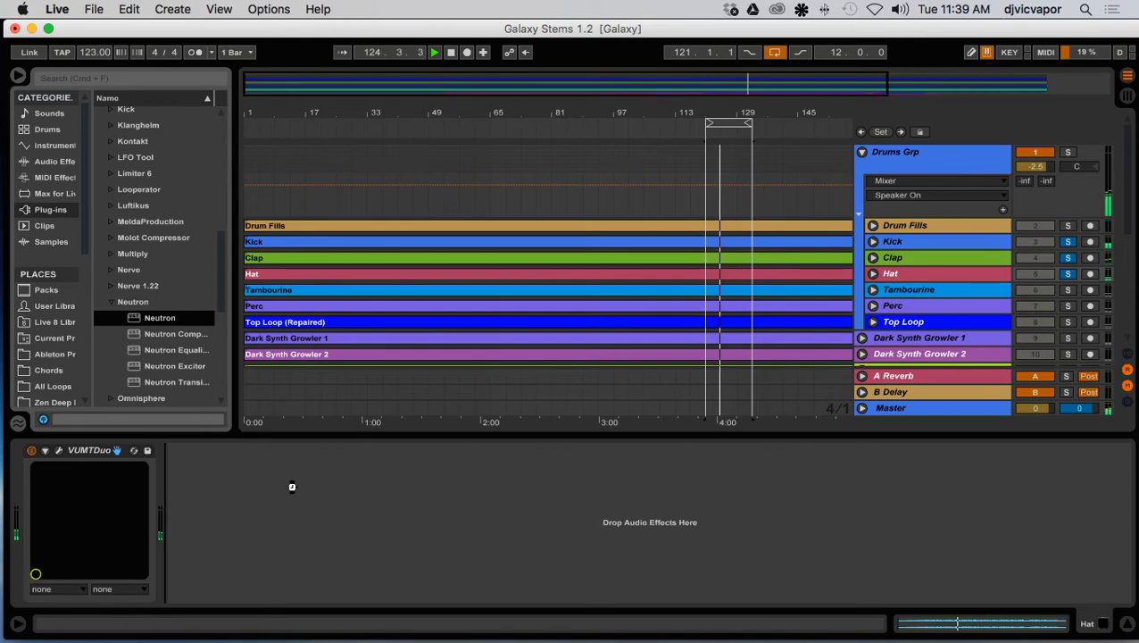
pyautogui.moveTo(292, 486); pyautogui.dragTo(292, 487)
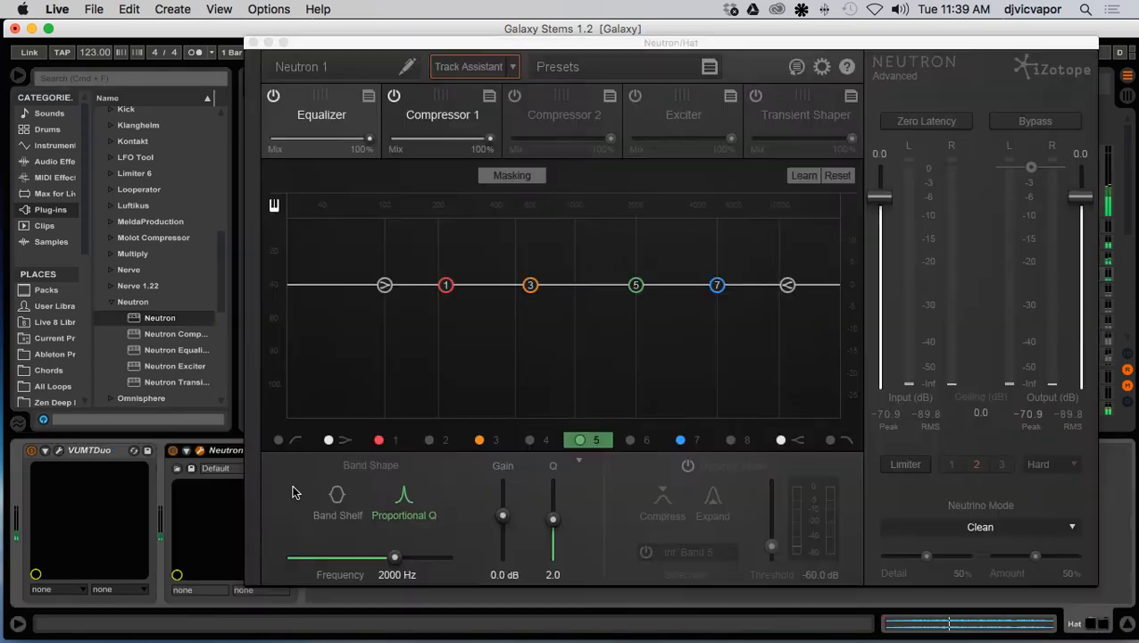
# Name the Hat track's Neutron instance "Hats" and run Track Assistant on it
pyautogui.click(350, 66)
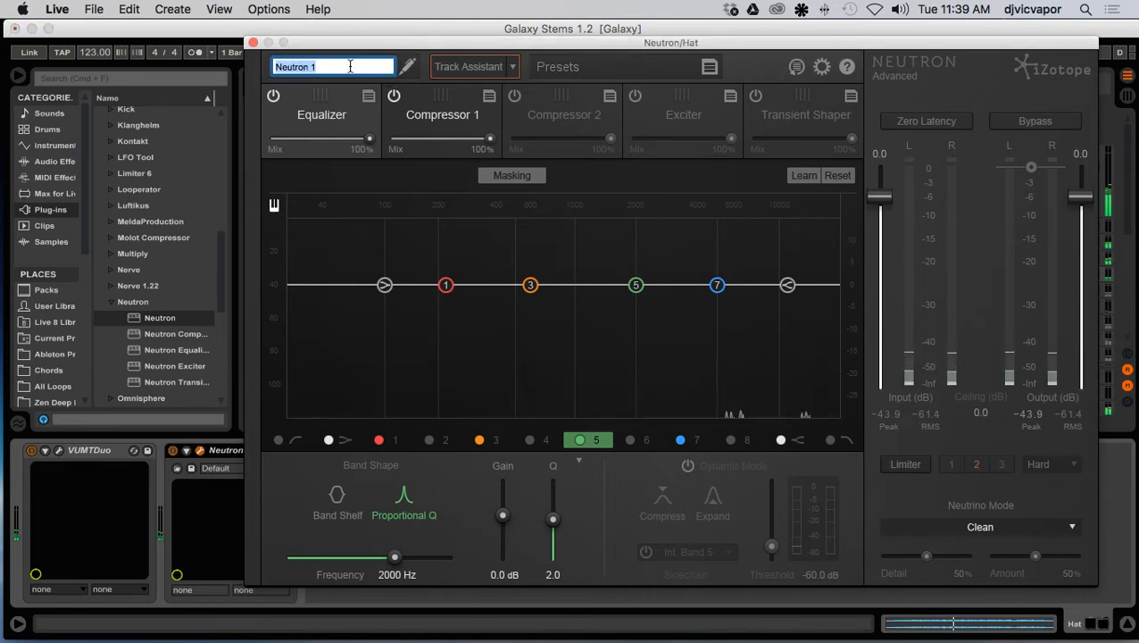
pyautogui.write('Hats')
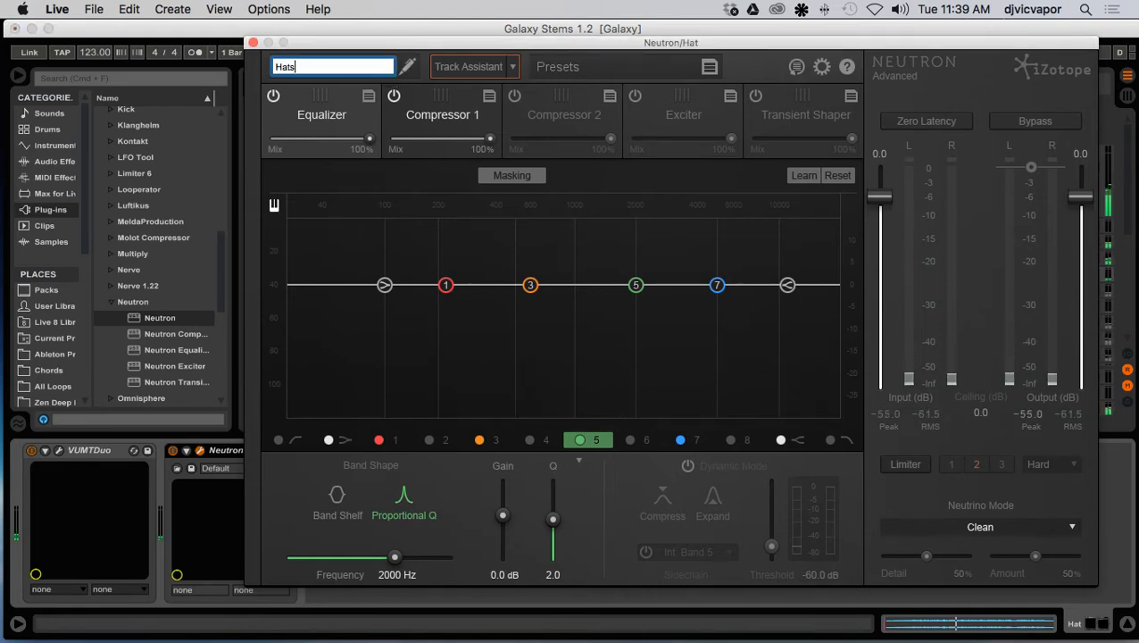
pyautogui.press('Return')
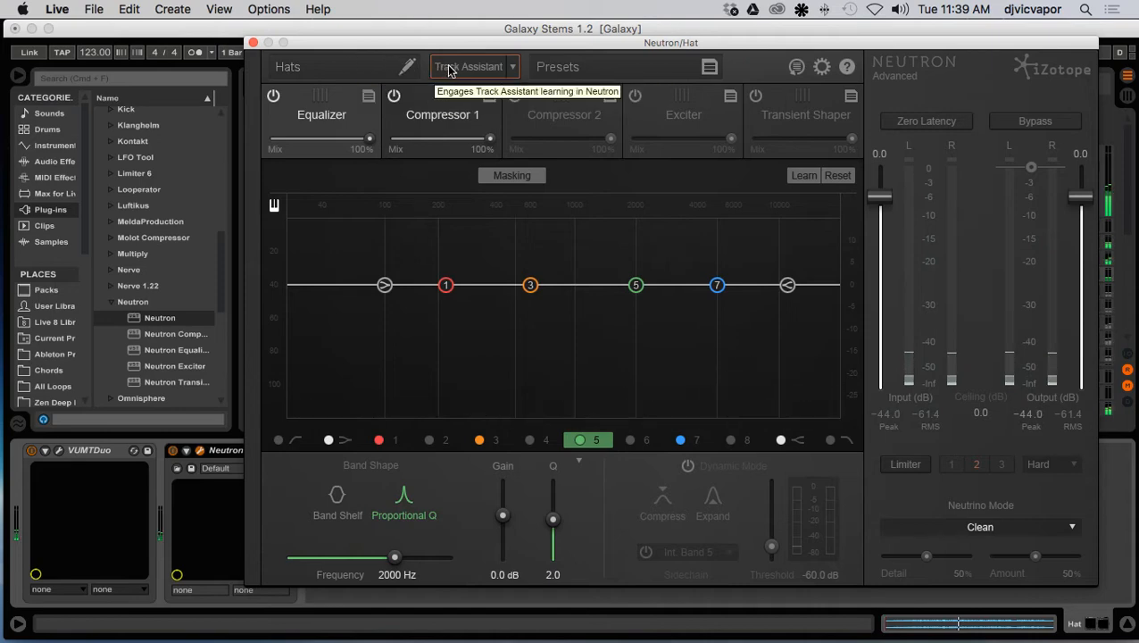
pyautogui.click(431, 70)
pyautogui.moveTo(498, 46); pyautogui.dragTo(387, 53)
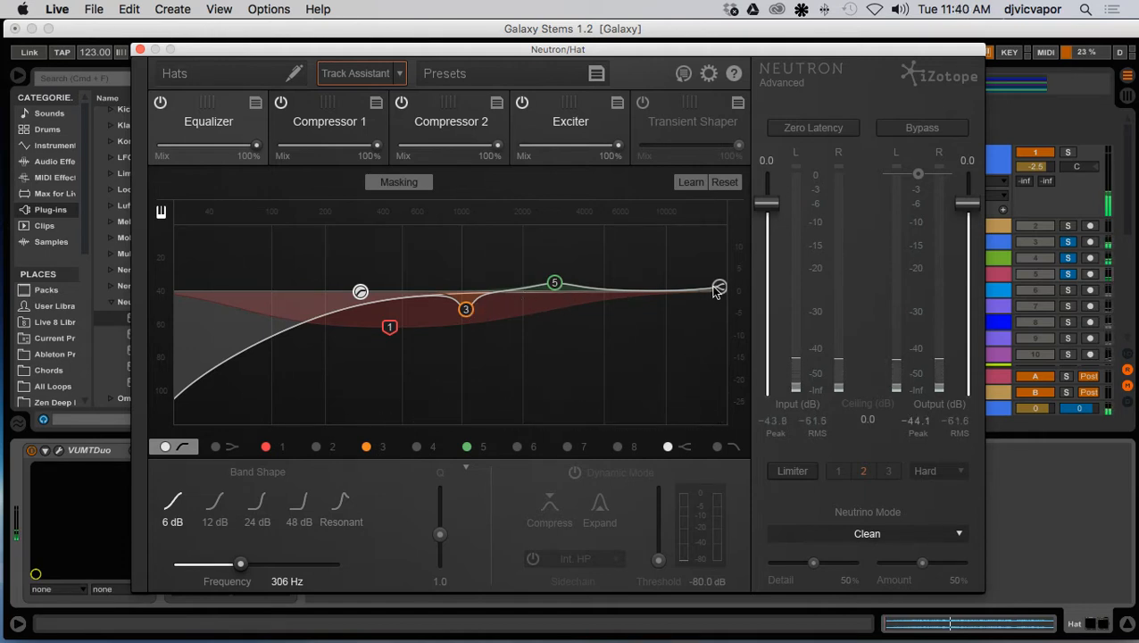
# Review the Hat's Neutron exciter and both compressor settings, closing the plug-in window when done
pyautogui.click(562, 126)
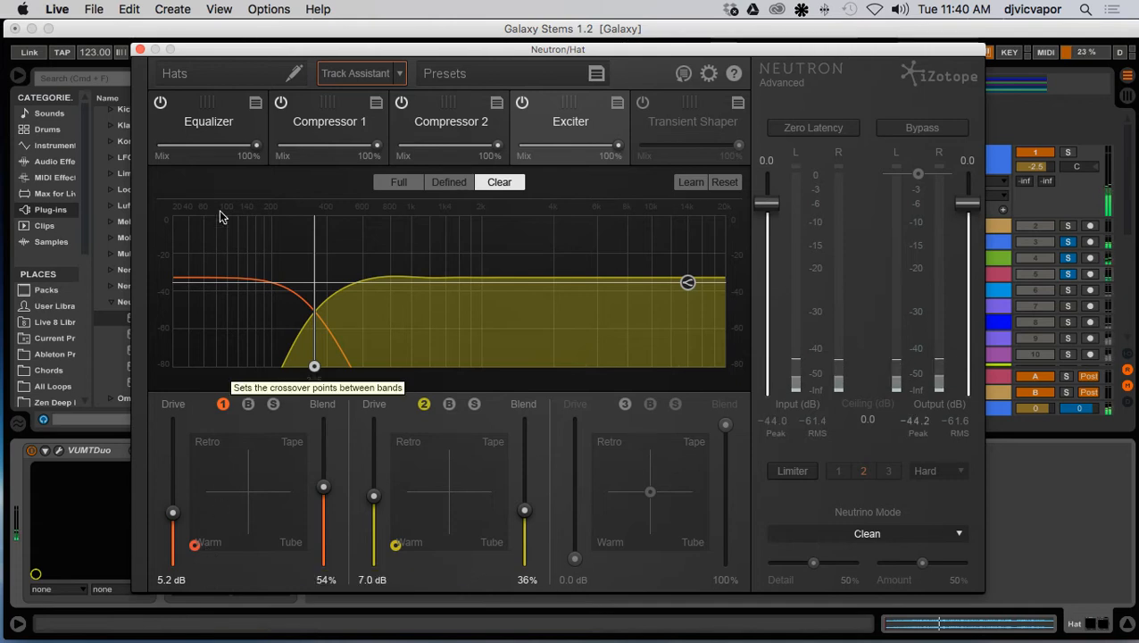
pyautogui.click(429, 130)
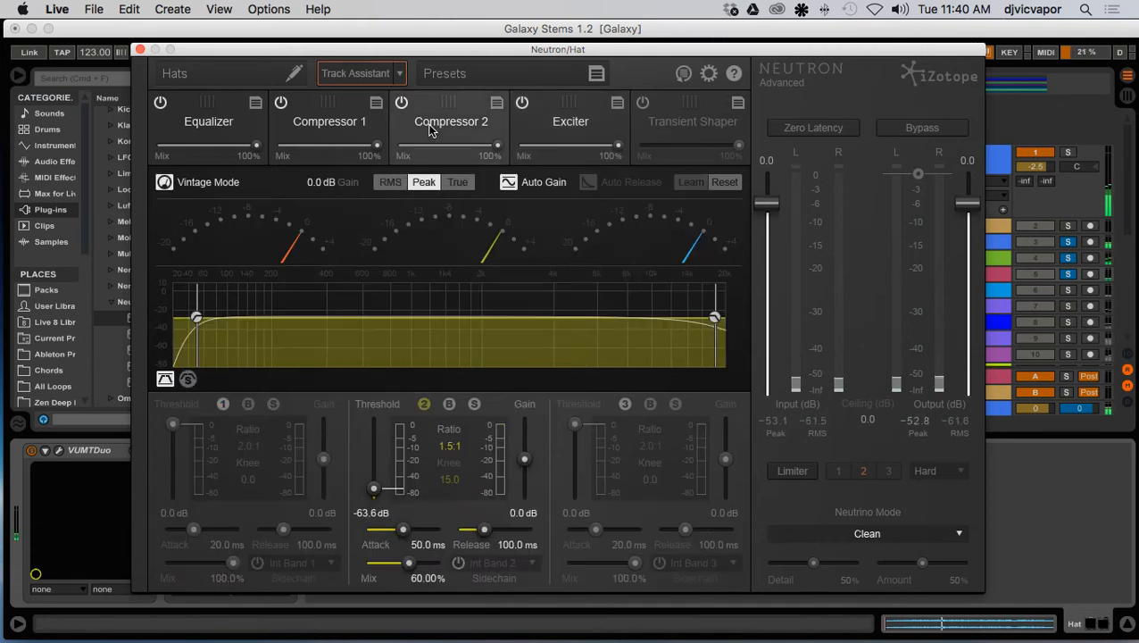
pyautogui.click(353, 125)
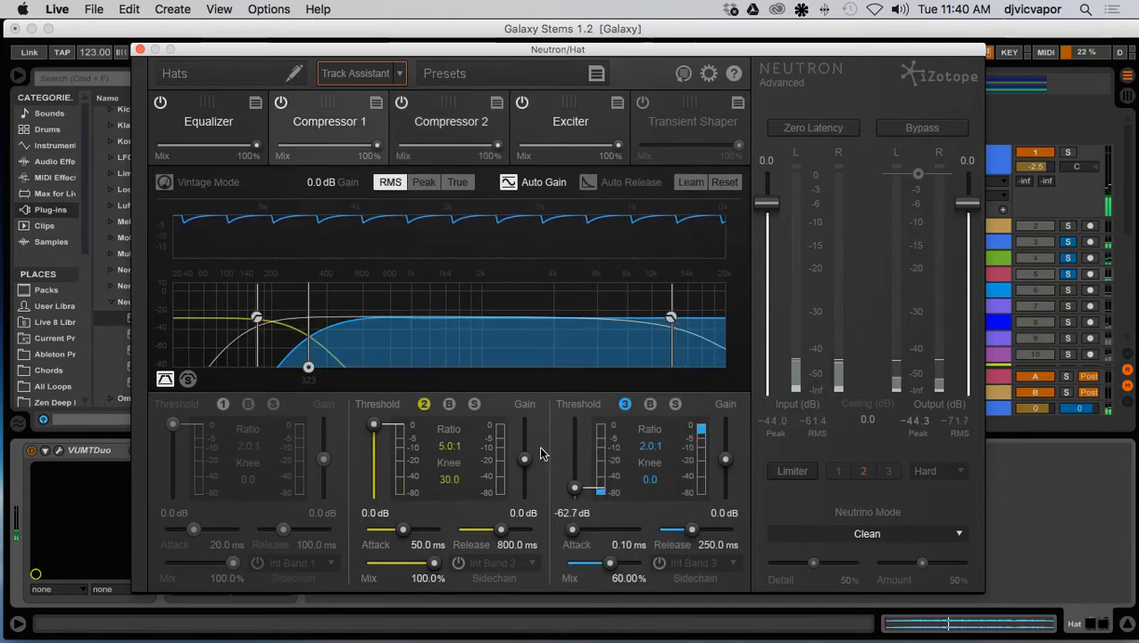
pyautogui.click(140, 50)
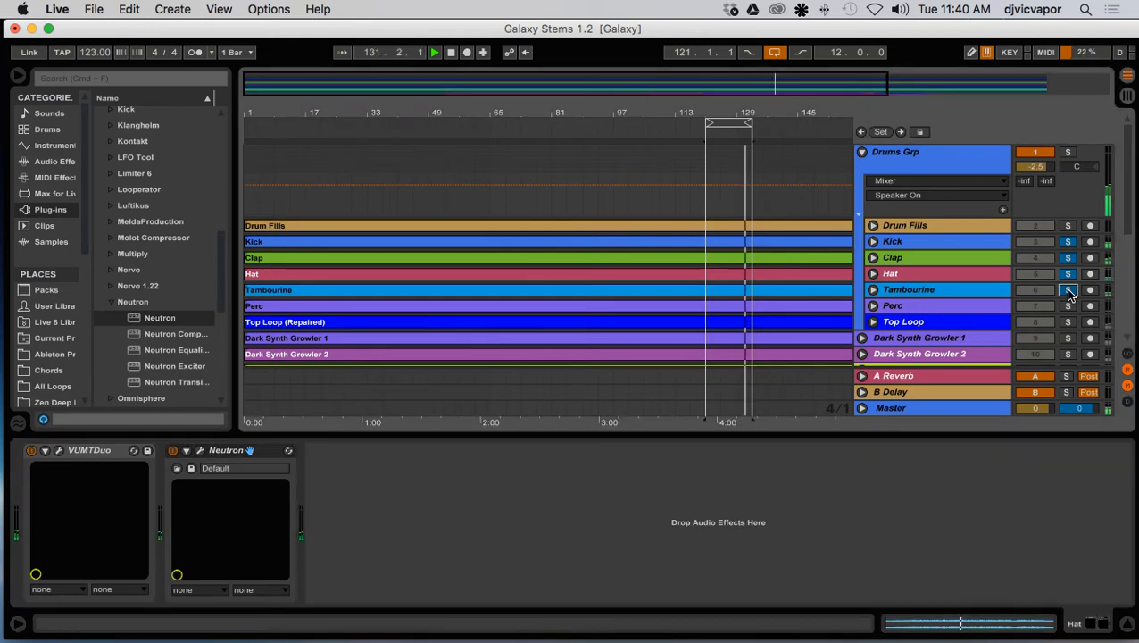
# Add a Neutron instance named "Tamb" to the soloed Tambourine track and run Track Assistant on it
pyautogui.click(955, 291)
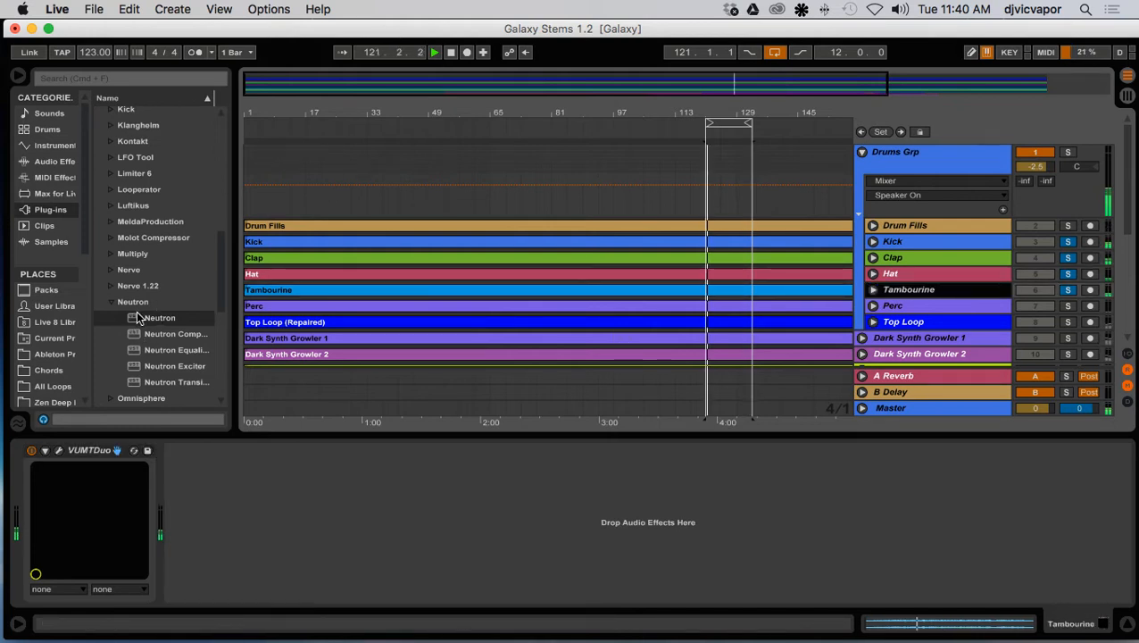
pyautogui.moveTo(156, 318); pyautogui.dragTo(253, 411)
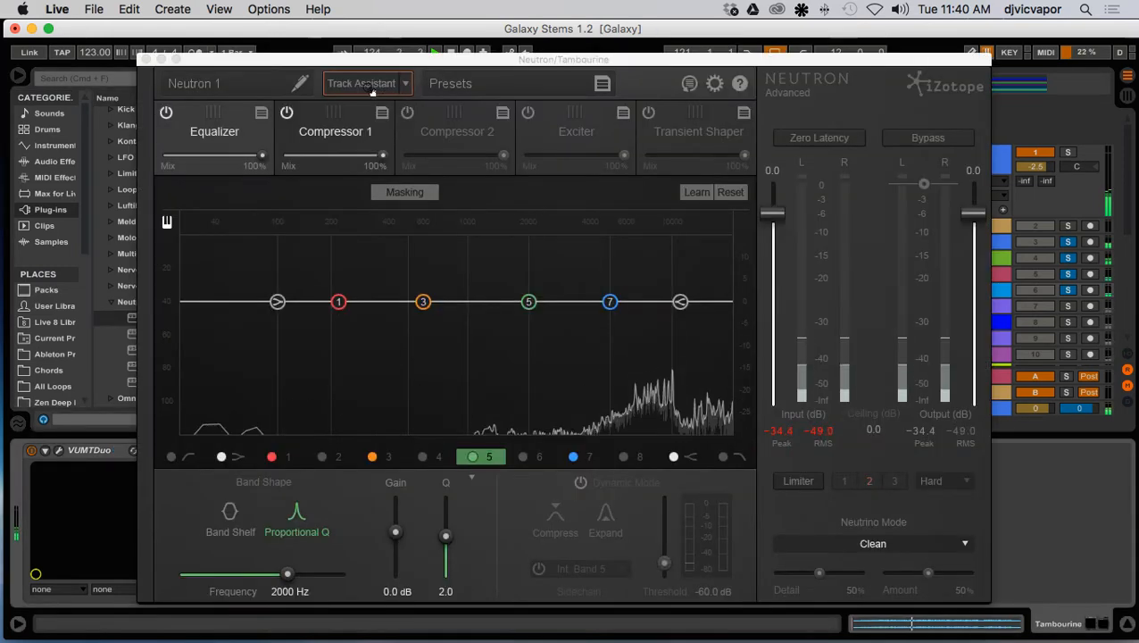
pyautogui.doubleClick(234, 84)
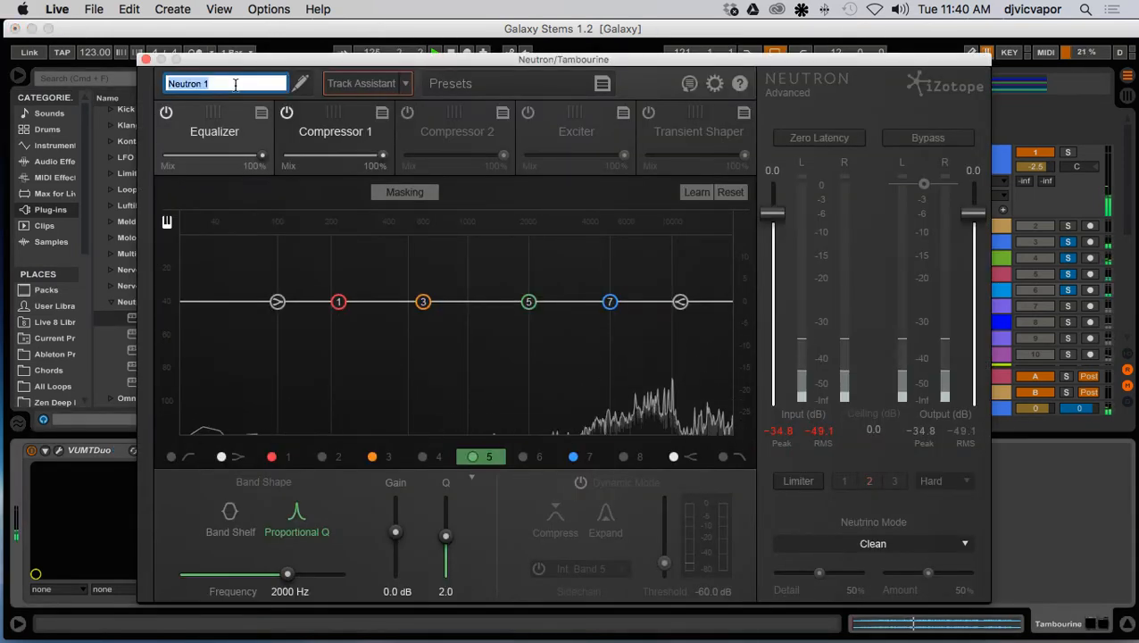
pyautogui.write('Tamb')
pyautogui.press('Return')
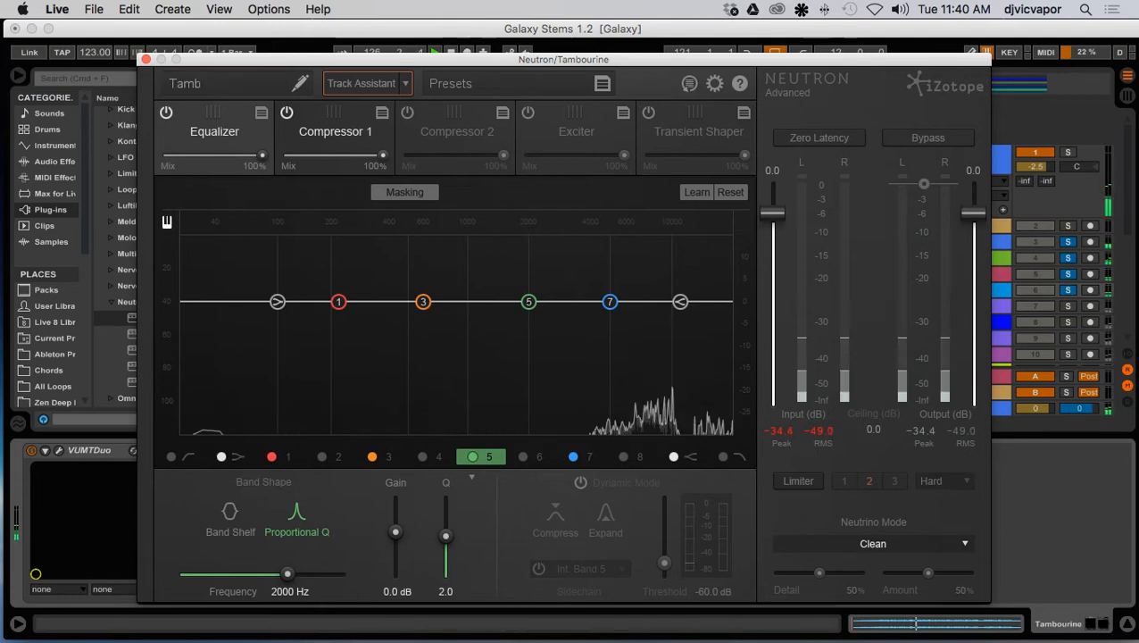
pyautogui.click(361, 83)
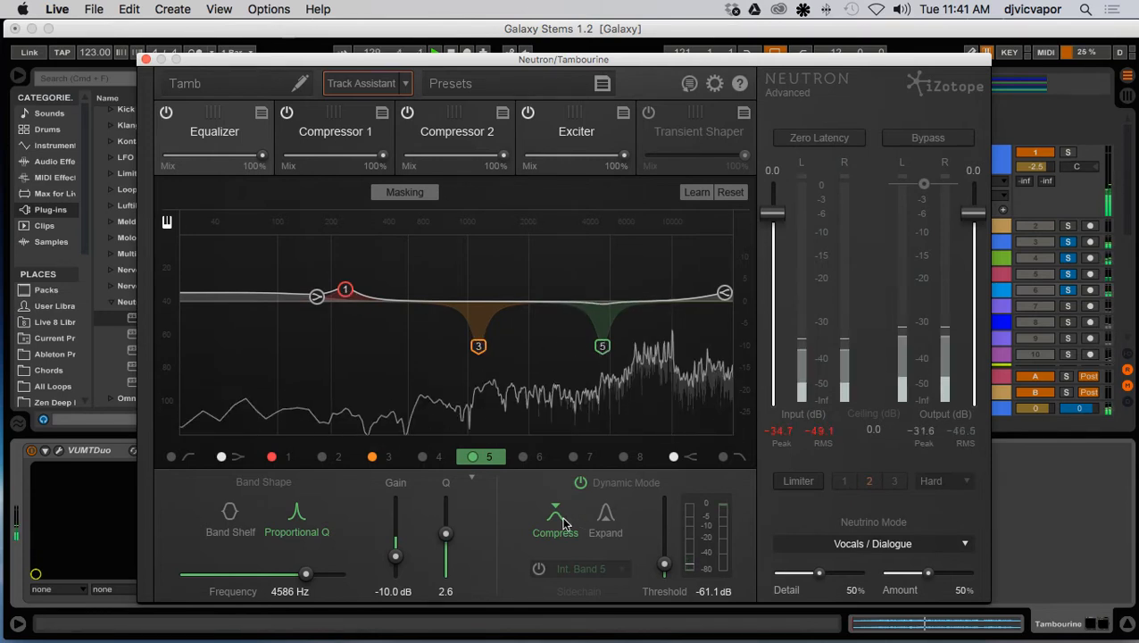
# Review the Tambourine's Neutron settings for both compressors and the exciter, closing the plug-in window when done
pyautogui.click(357, 139)
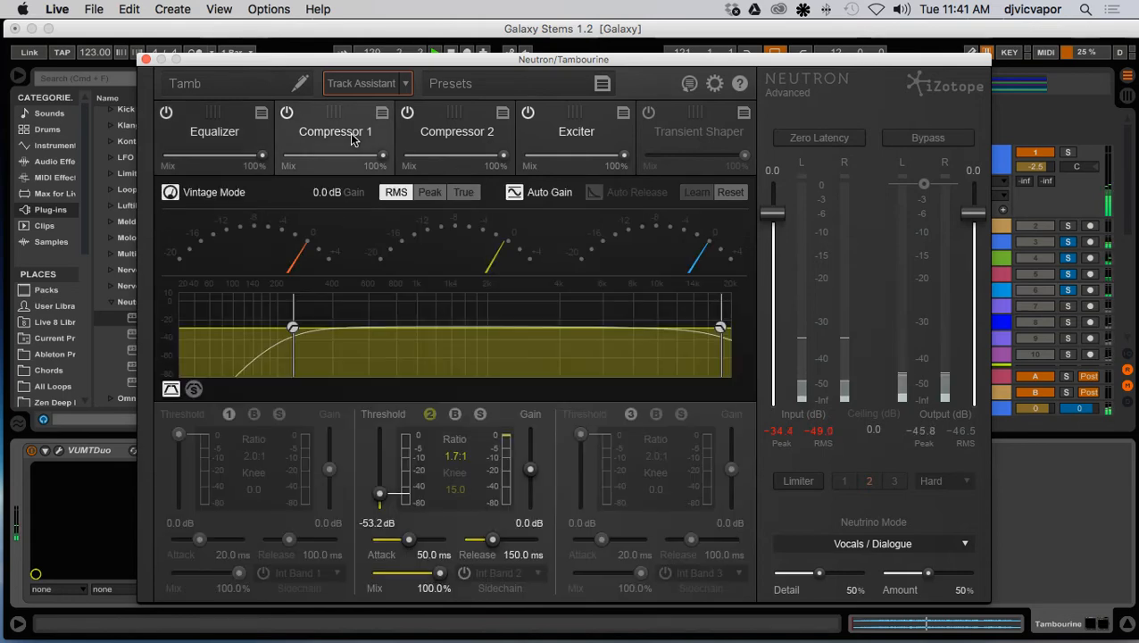
pyautogui.click(431, 139)
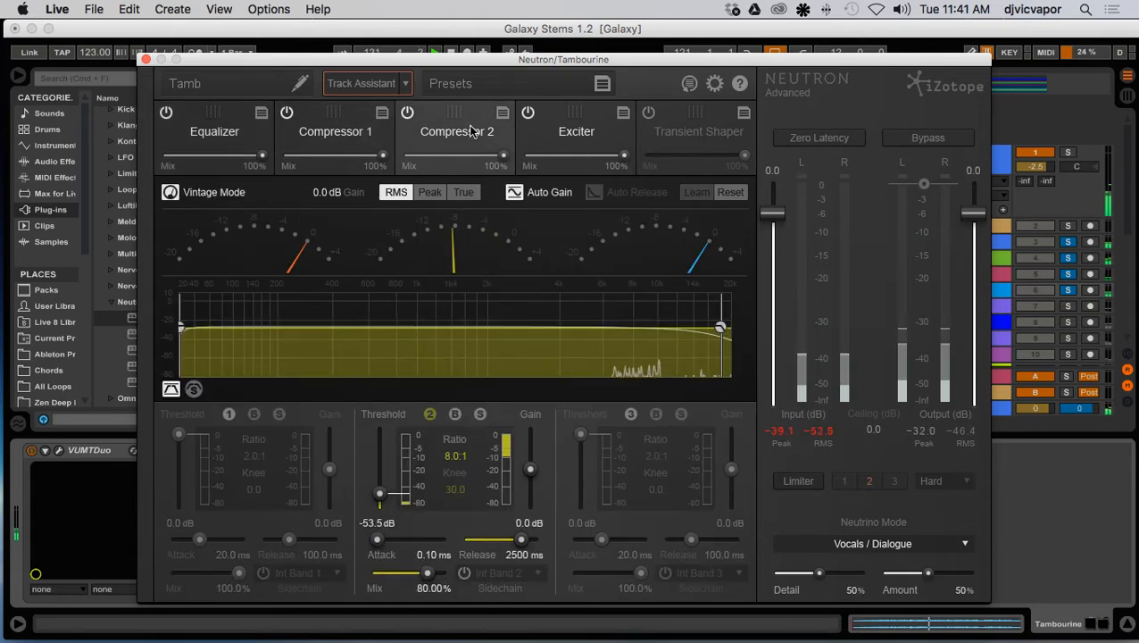
pyautogui.click(556, 134)
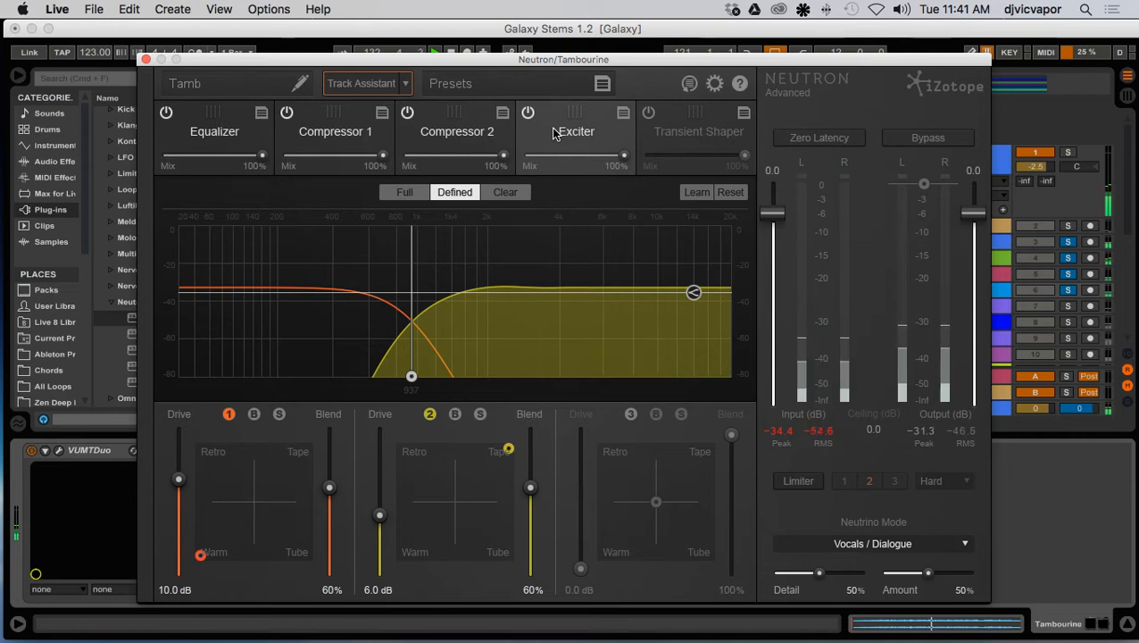
pyautogui.click(146, 59)
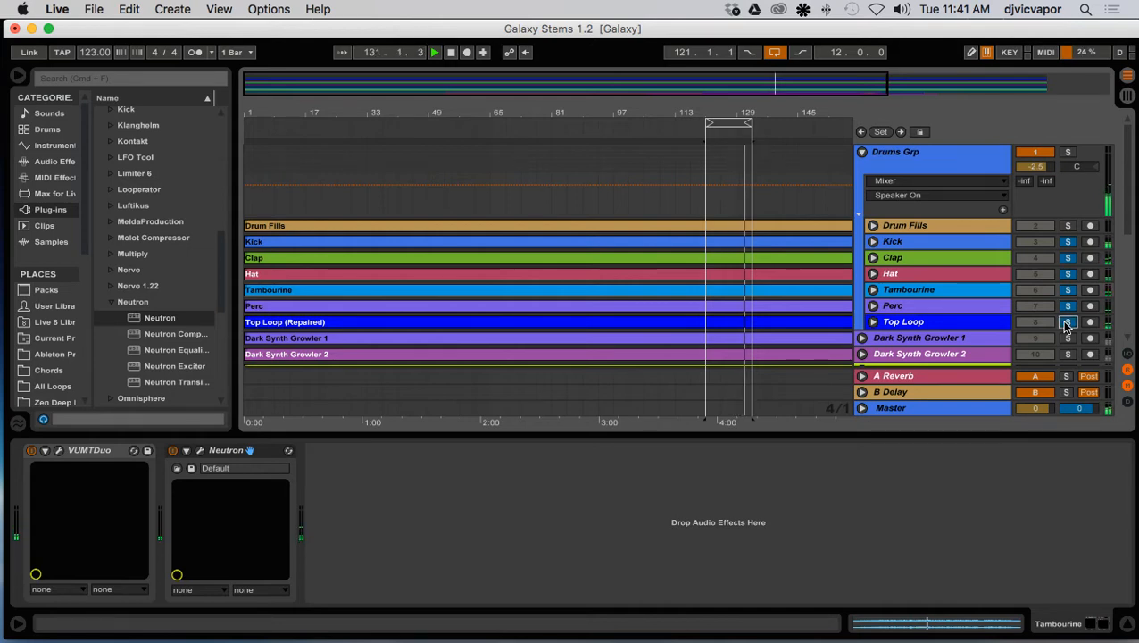
pyautogui.click(1066, 321)
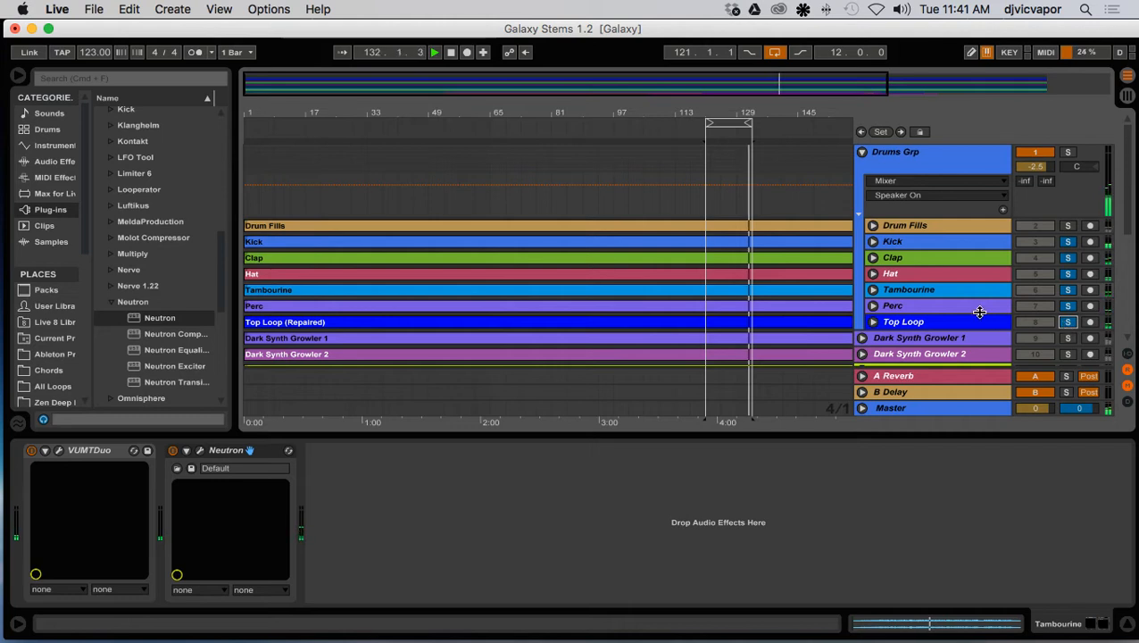
pyautogui.click(950, 319)
pyautogui.click(949, 305)
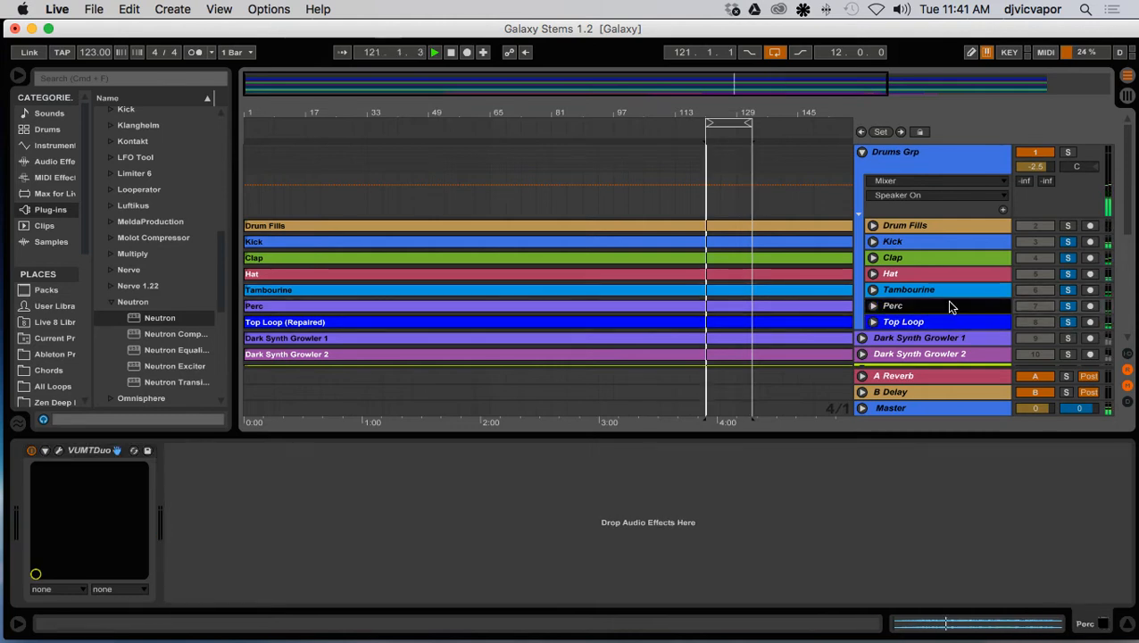
pyautogui.click(952, 322)
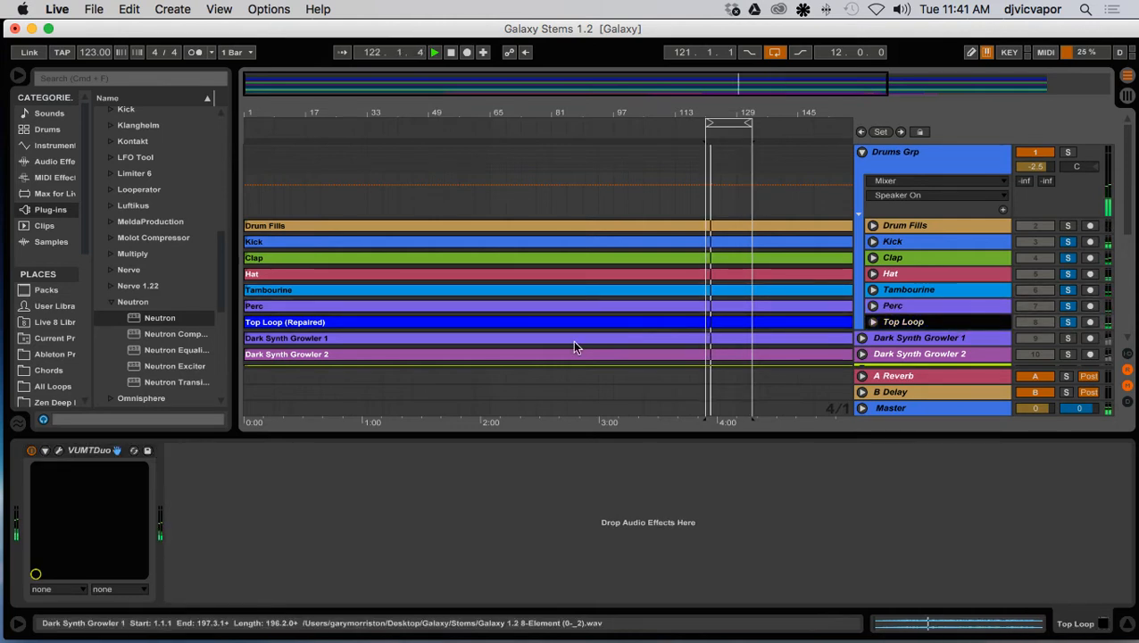
pyautogui.moveTo(133, 325); pyautogui.dragTo(275, 497)
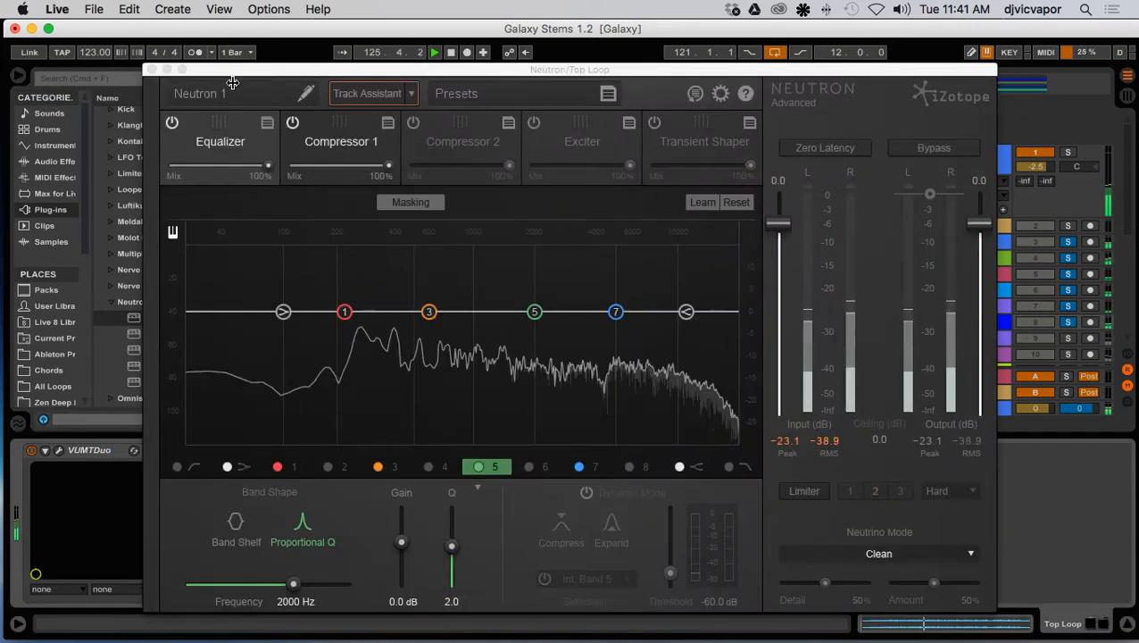
# Name the Top Loop track's Neutron instance "Top Loop" and run Track Assistant on it
pyautogui.click(242, 93)
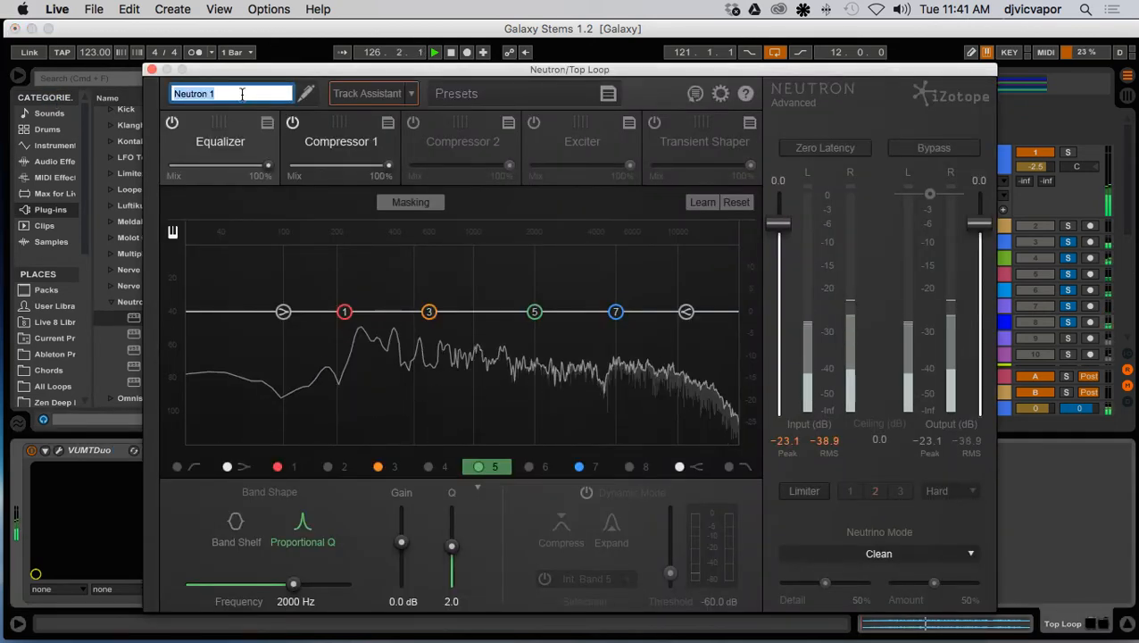
pyautogui.write('Top L')
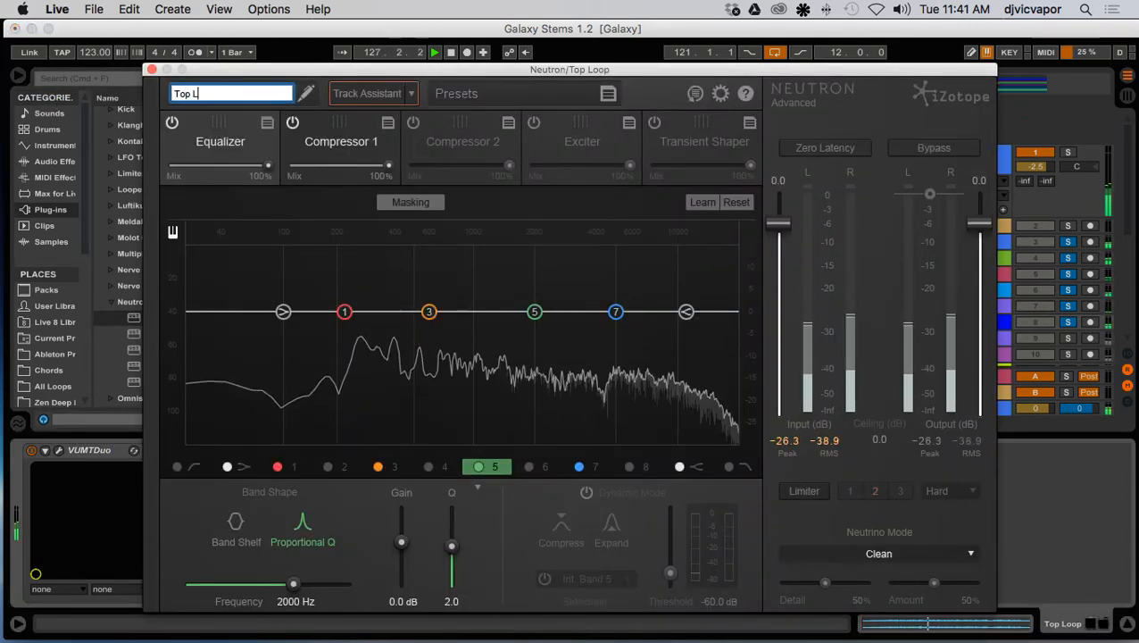
pyautogui.write('oop')
pyautogui.press('Return')
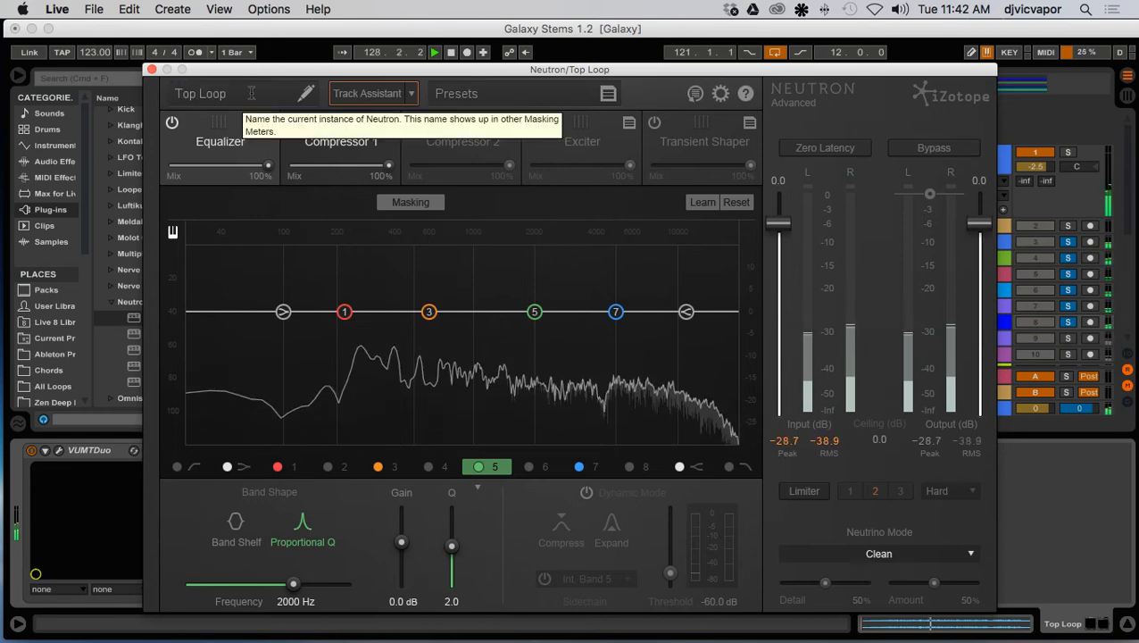
pyautogui.click(358, 93)
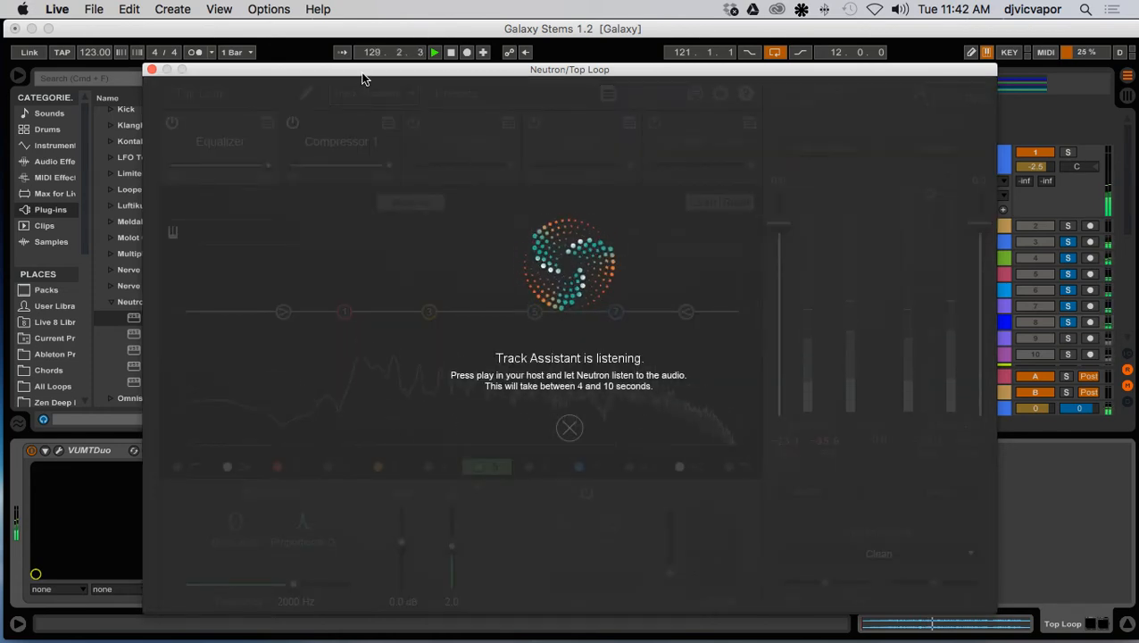
pyautogui.moveTo(362, 79); pyautogui.dragTo(361, 39)
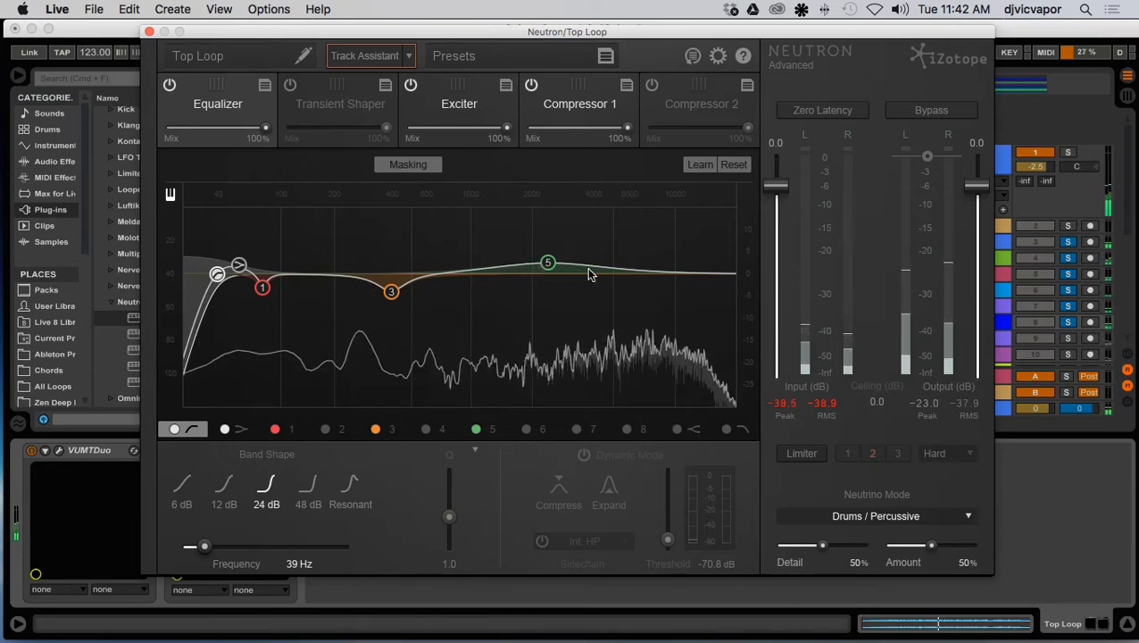
# Review the Top Loop's Neutron exciter, compressor and equalizer settings, closing the plug-in window when done
pyautogui.click(470, 110)
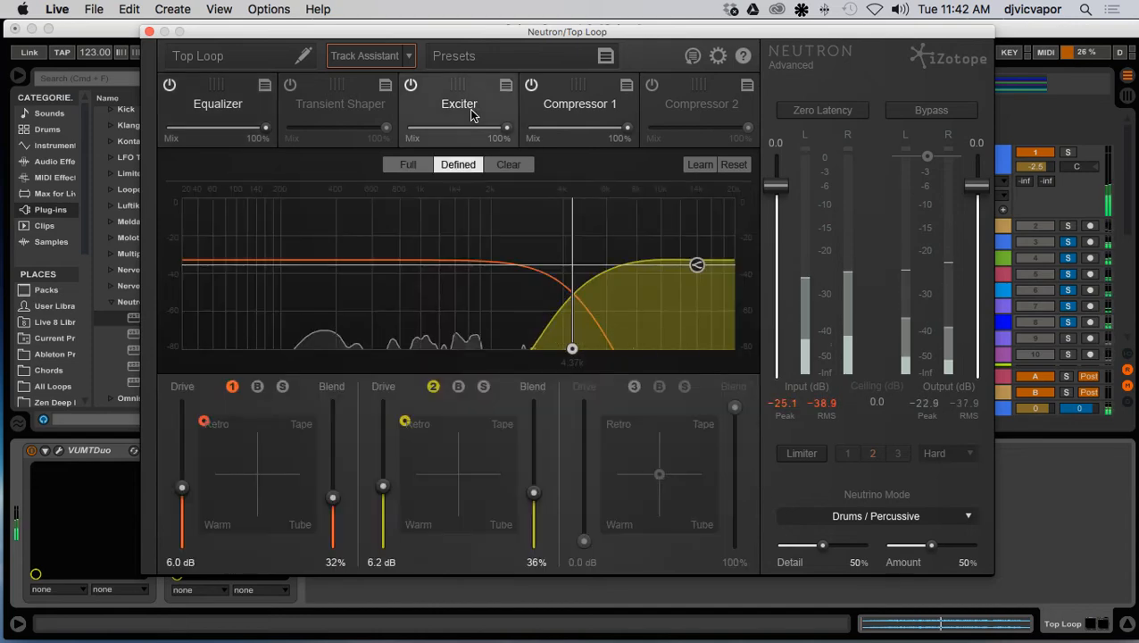
pyautogui.click(562, 103)
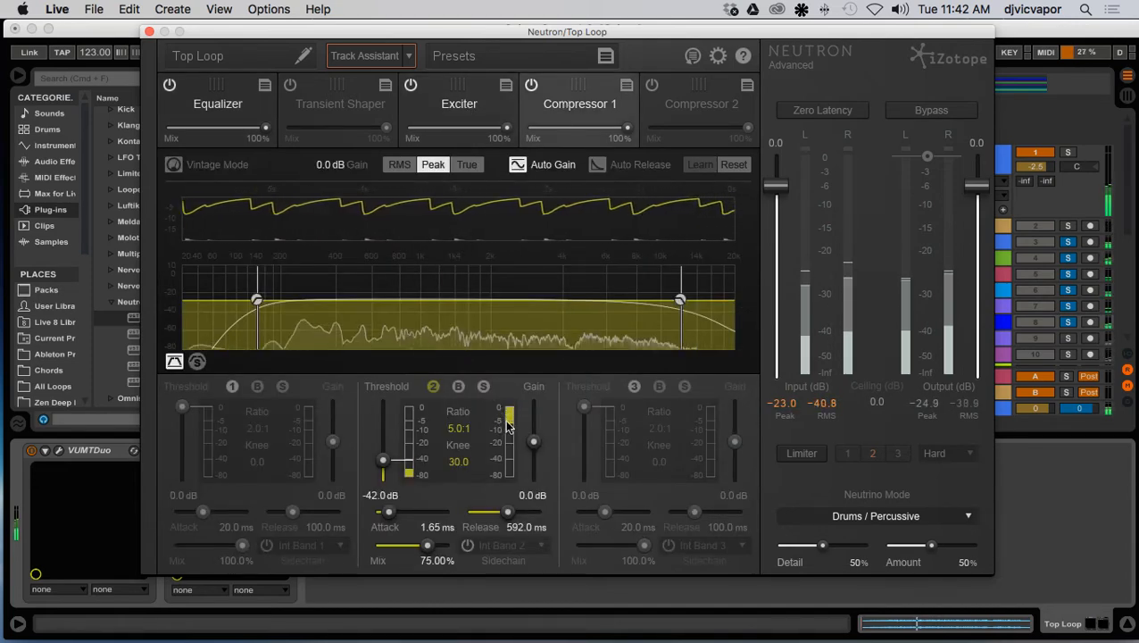
pyautogui.click(198, 105)
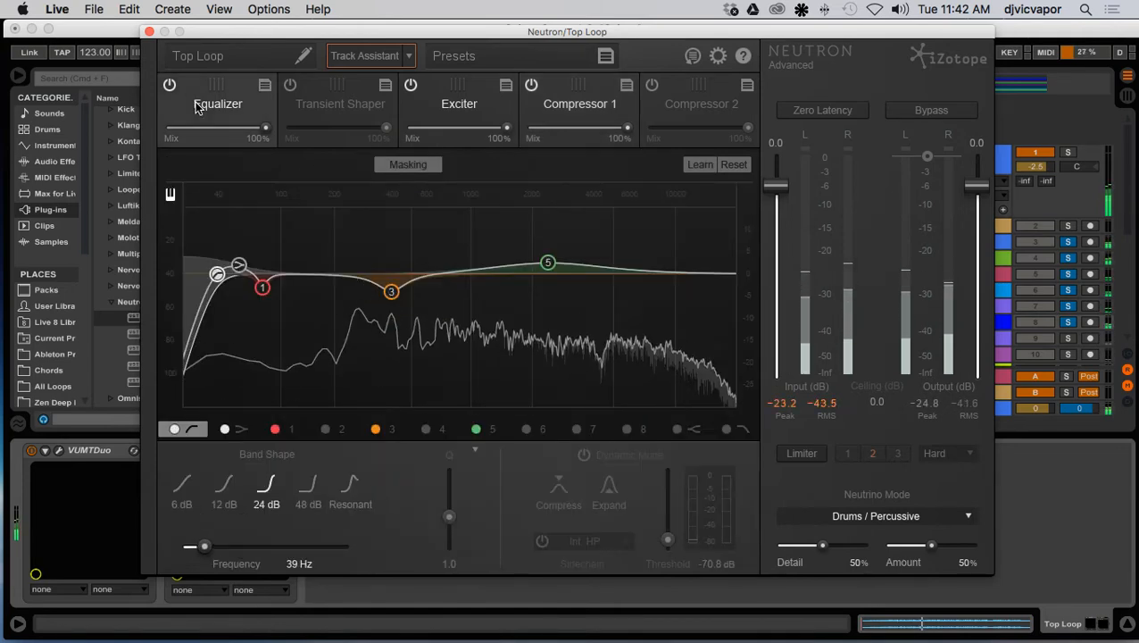
pyautogui.click(149, 31)
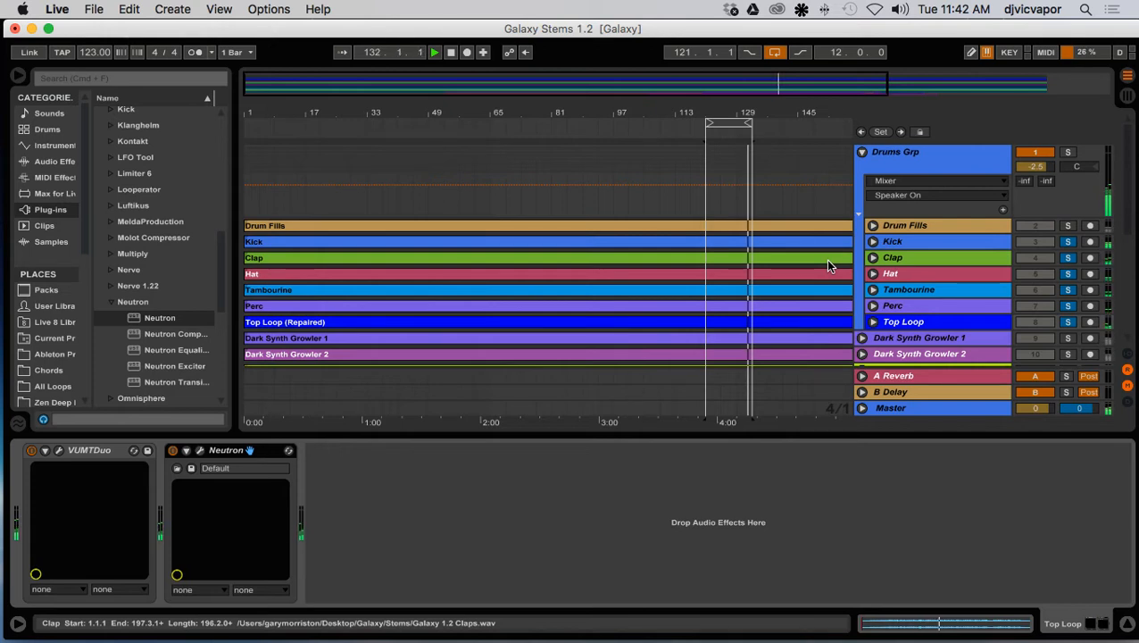
# Collapse and mute the Drums Grp, and solo the Dark Synth Growler 1 and Dark Synth Growler 2 tracks
pyautogui.click(862, 154)
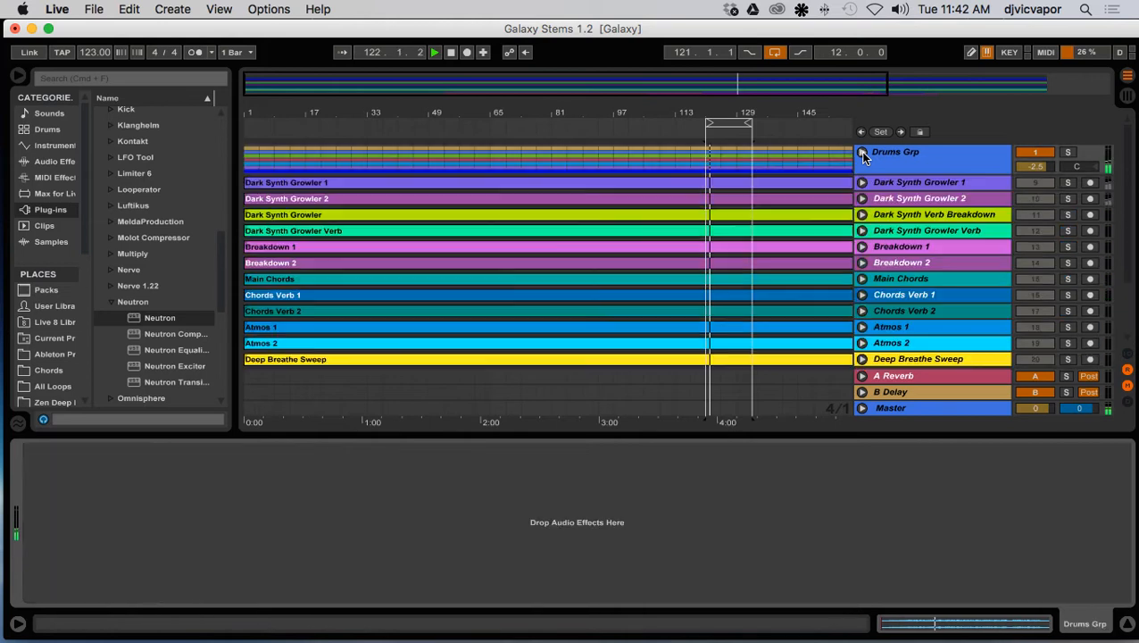
pyautogui.click(1068, 182)
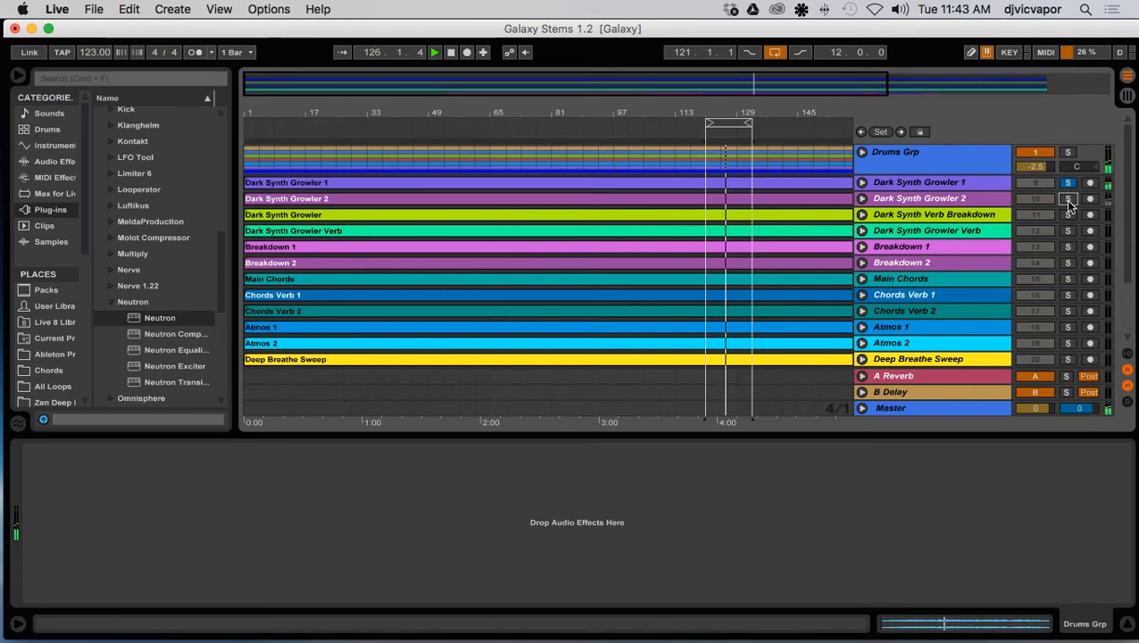
pyautogui.click(1067, 198)
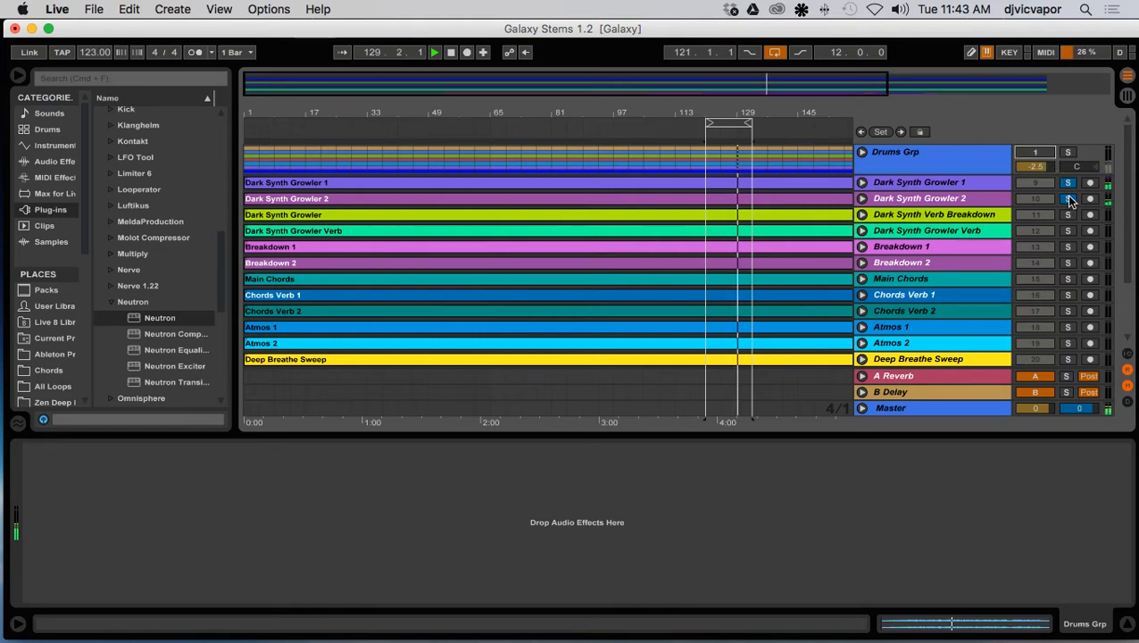
# Add the Neutron plug-in to the Dark Synth Growler 1 track's device chain
pyautogui.click(929, 186)
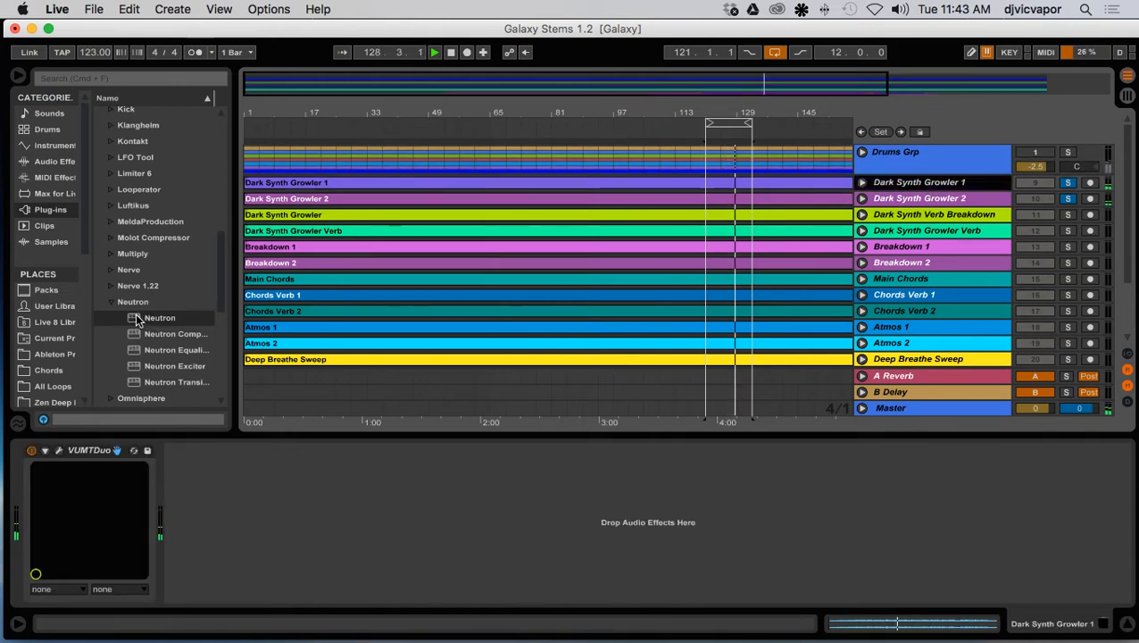
pyautogui.moveTo(143, 322); pyautogui.dragTo(313, 516)
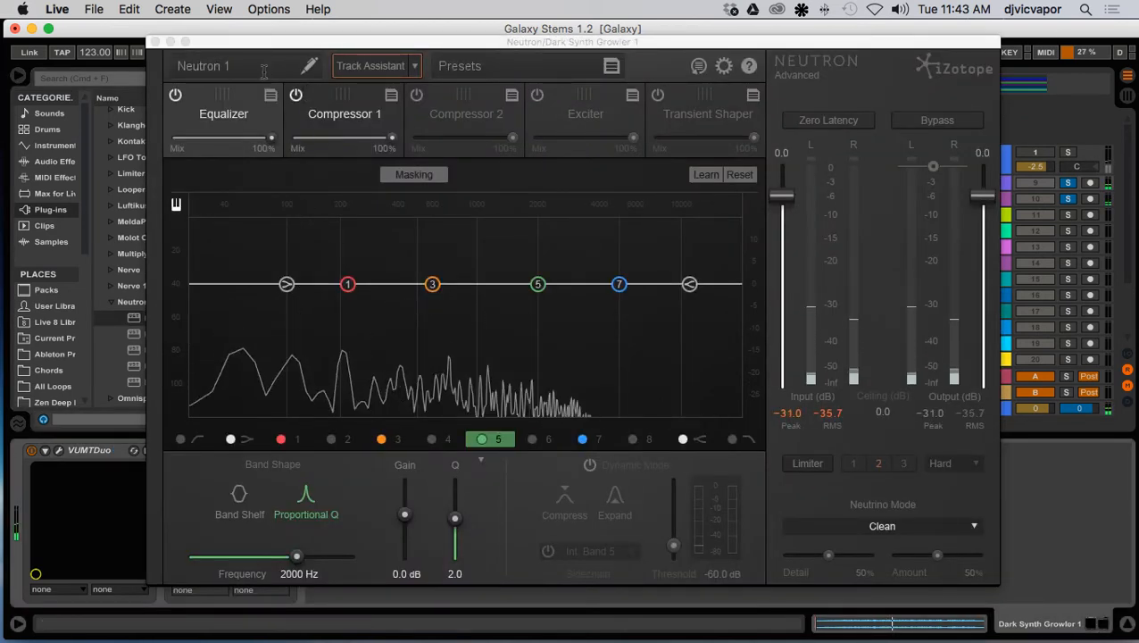
# Name the Dark Synth Growler 1 track's Neutron instance "Growler 1" and run Track Assistant on it
pyautogui.moveTo(490, 36); pyautogui.dragTo(532, 42)
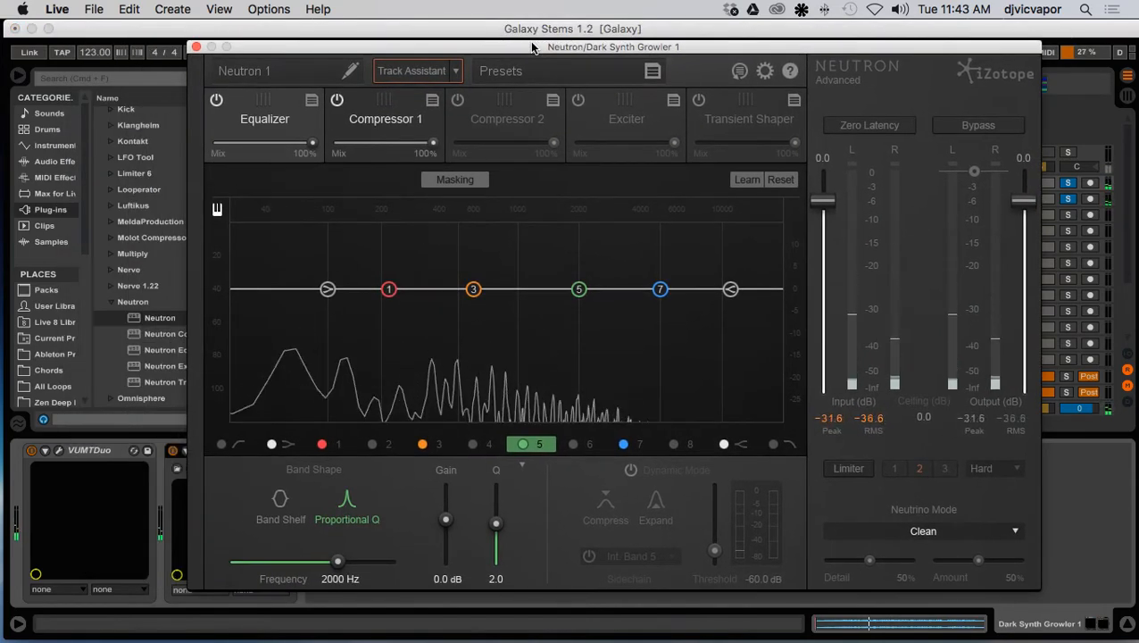
pyautogui.click(328, 74)
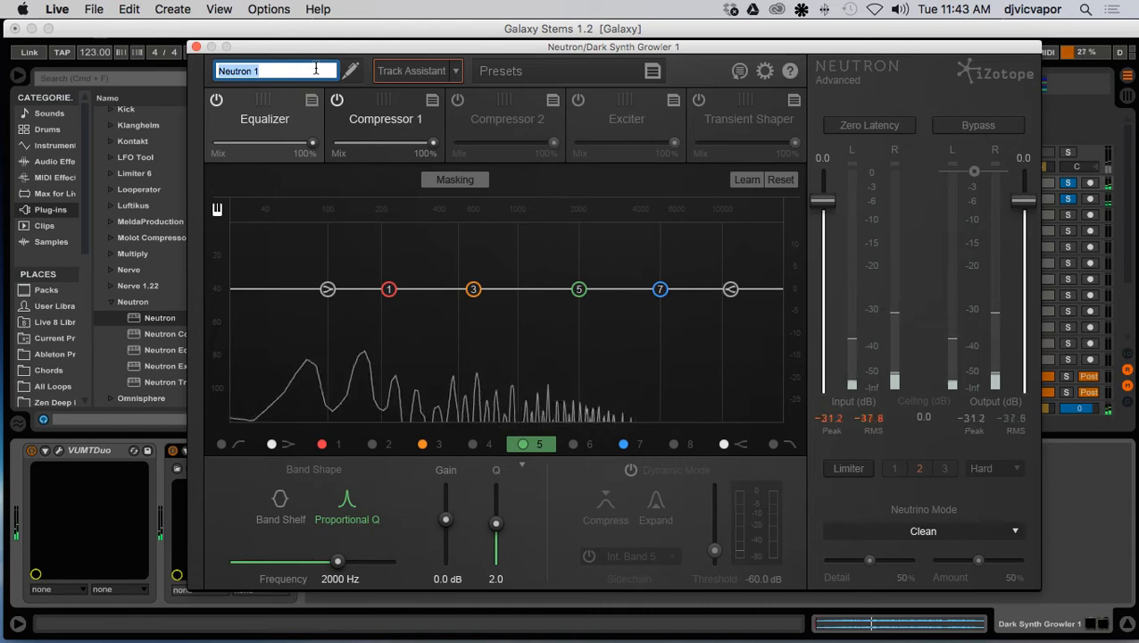
pyautogui.write('Growler')
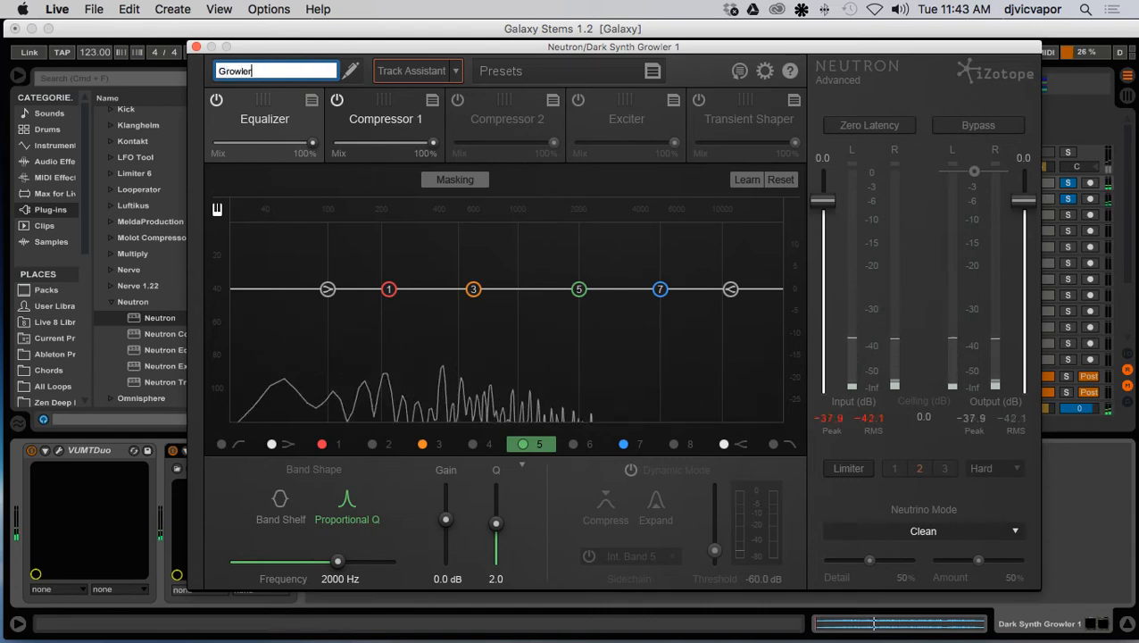
pyautogui.write(' 1')
pyautogui.press('Return')
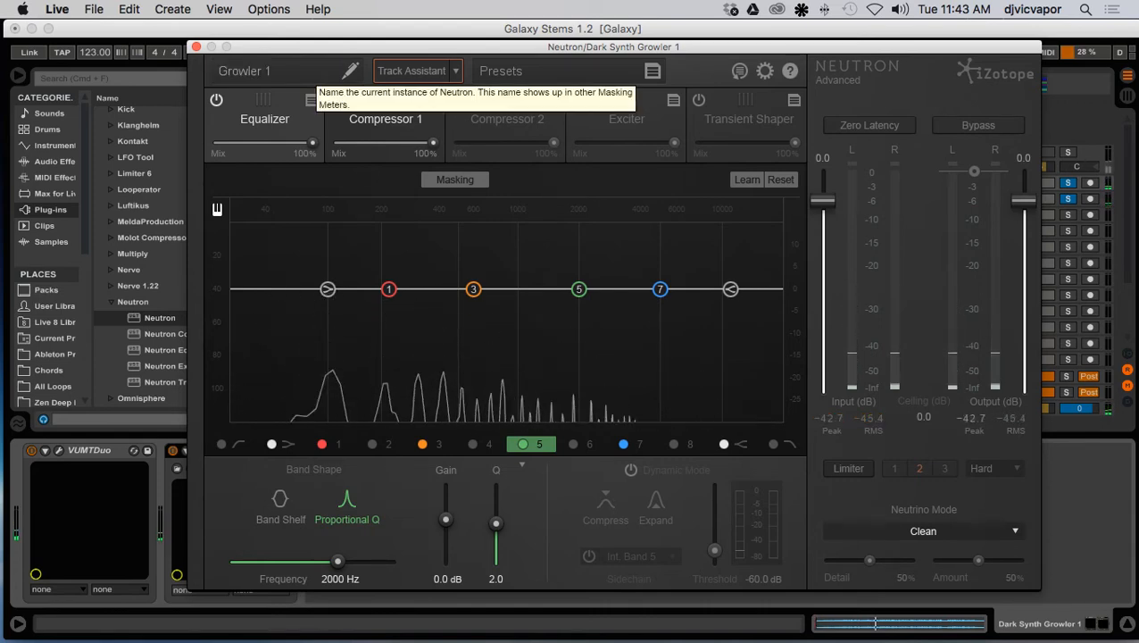
pyautogui.click(450, 71)
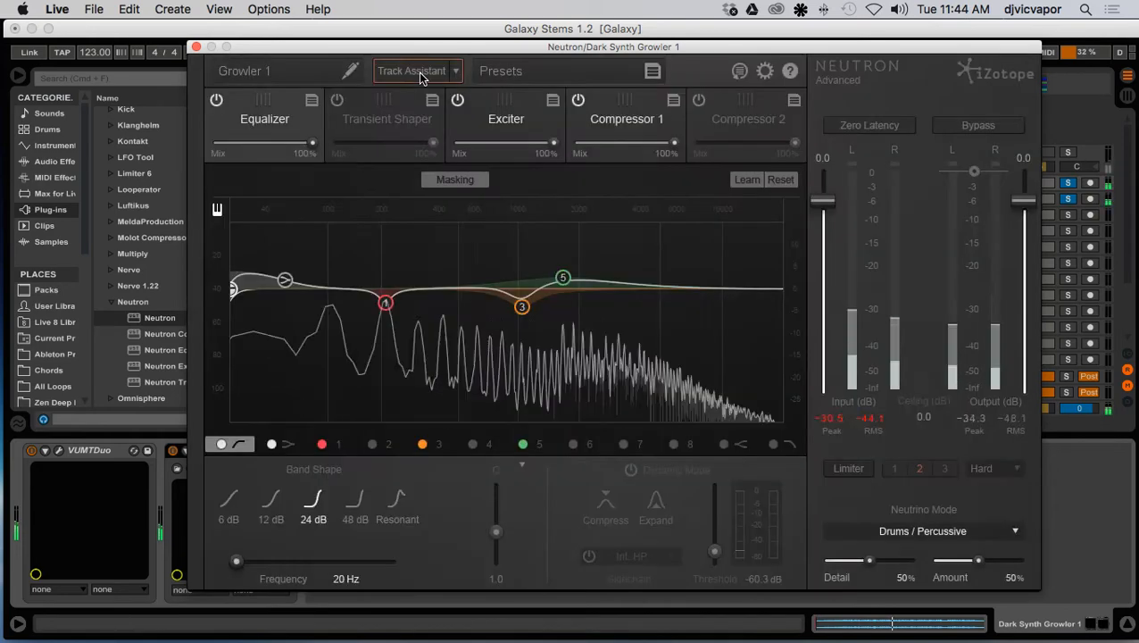
# Review Growler 1's Neutron exciter, compressor and equalizer settings, closing the plug-in window when done
pyautogui.click(500, 116)
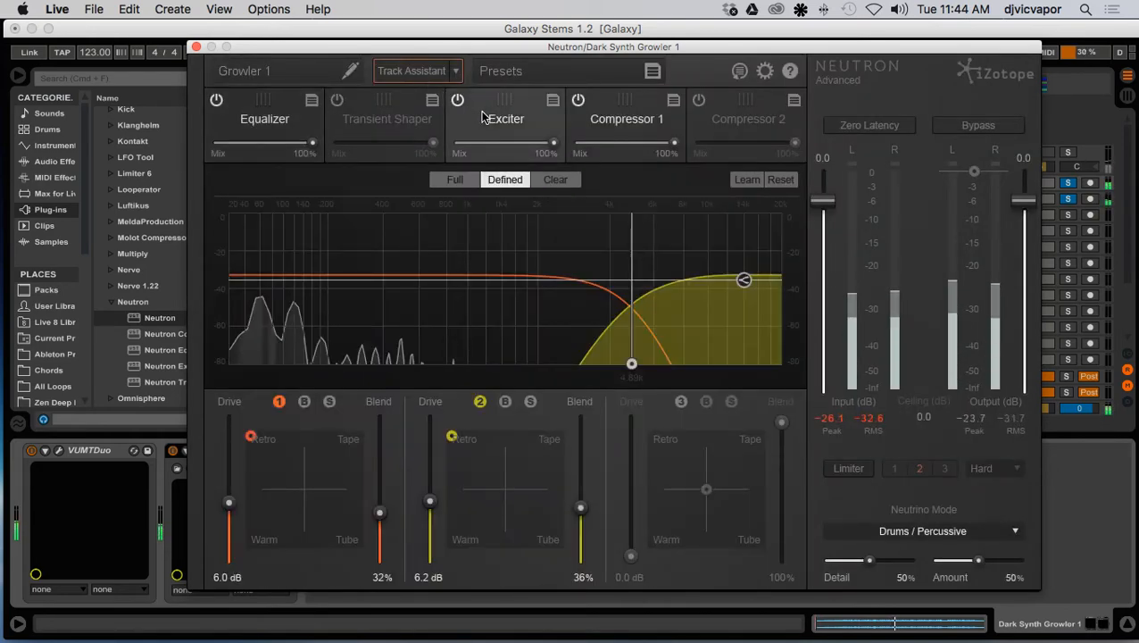
pyautogui.click(624, 125)
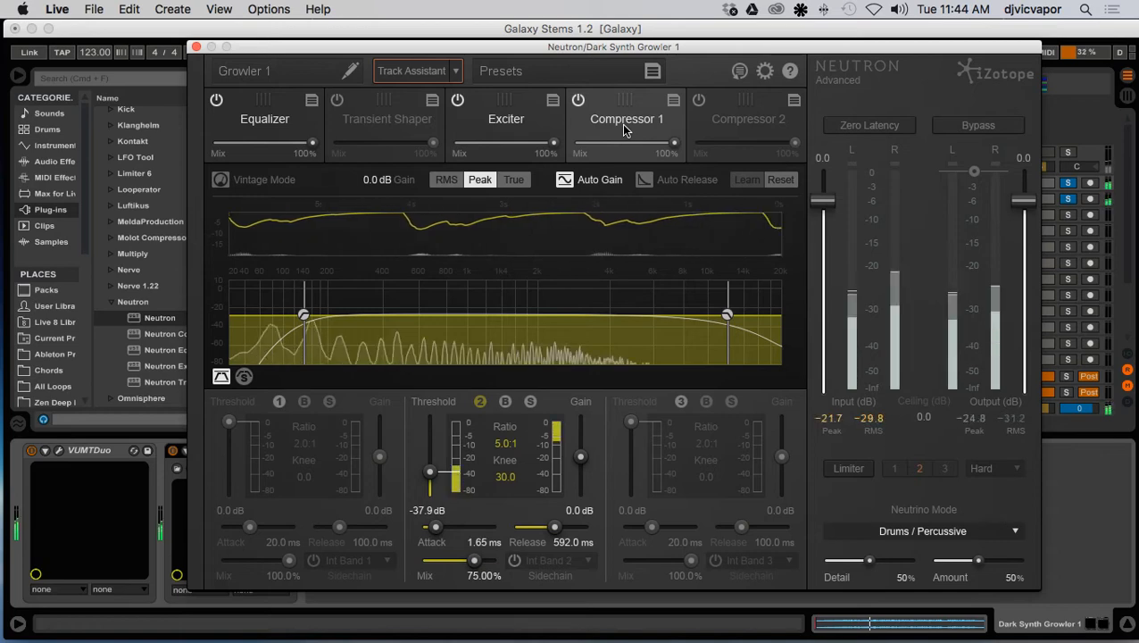
pyautogui.click(291, 111)
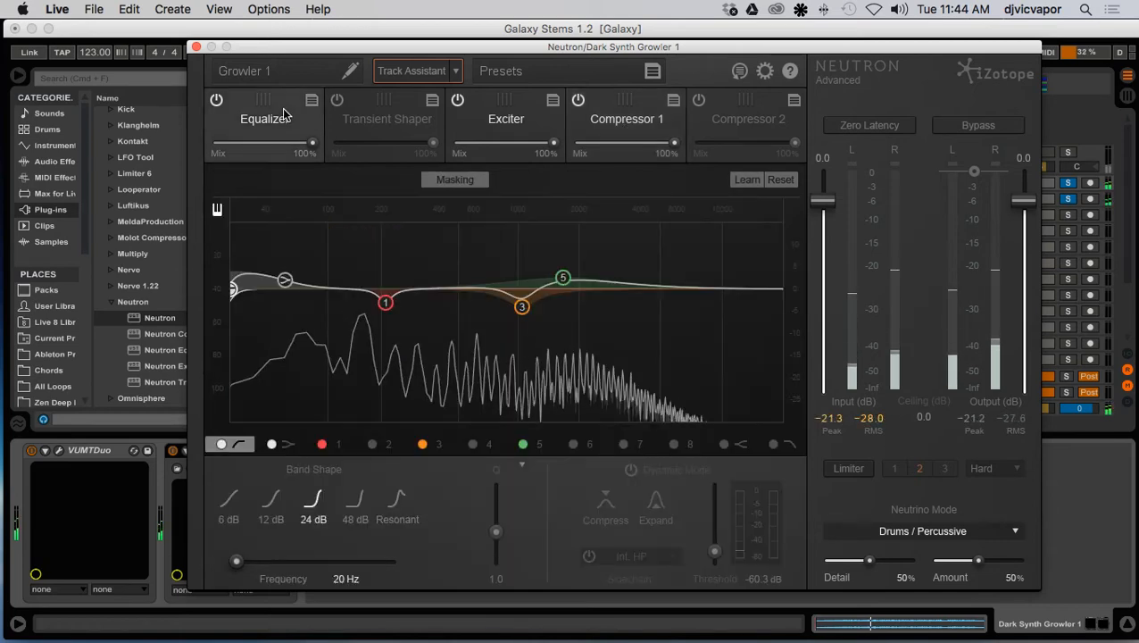
pyautogui.click(195, 48)
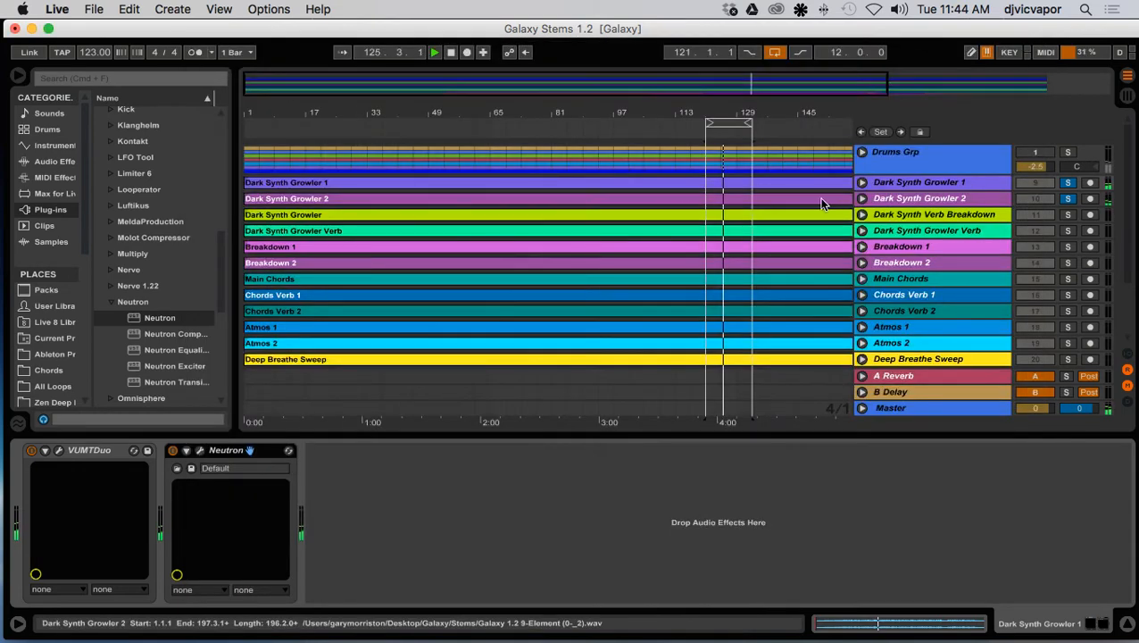
# Add the Neutron plug-in to the Dark Synth Growler 2 track's device chain
pyautogui.click(912, 199)
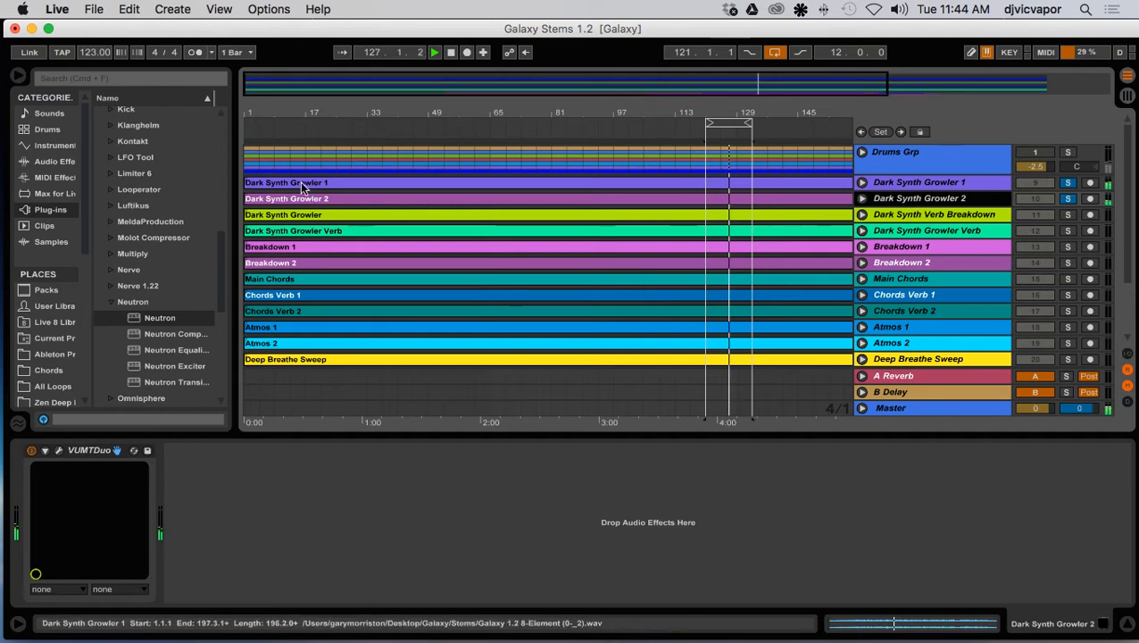
pyautogui.moveTo(138, 321); pyautogui.dragTo(299, 523)
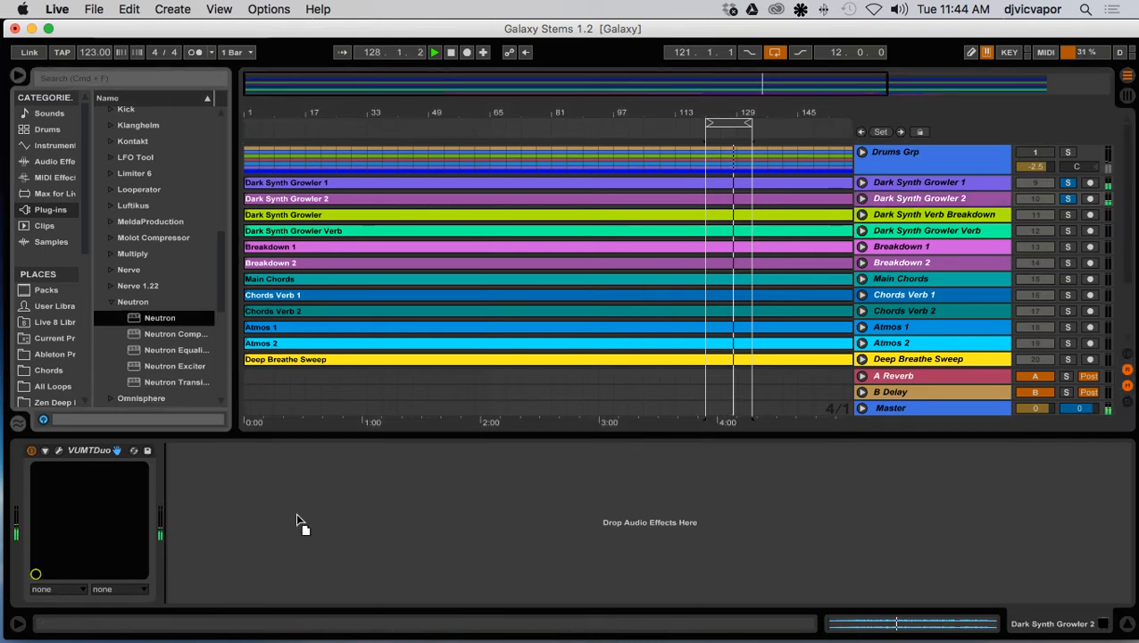
pyautogui.moveTo(313, 182); pyautogui.dragTo(333, 169)
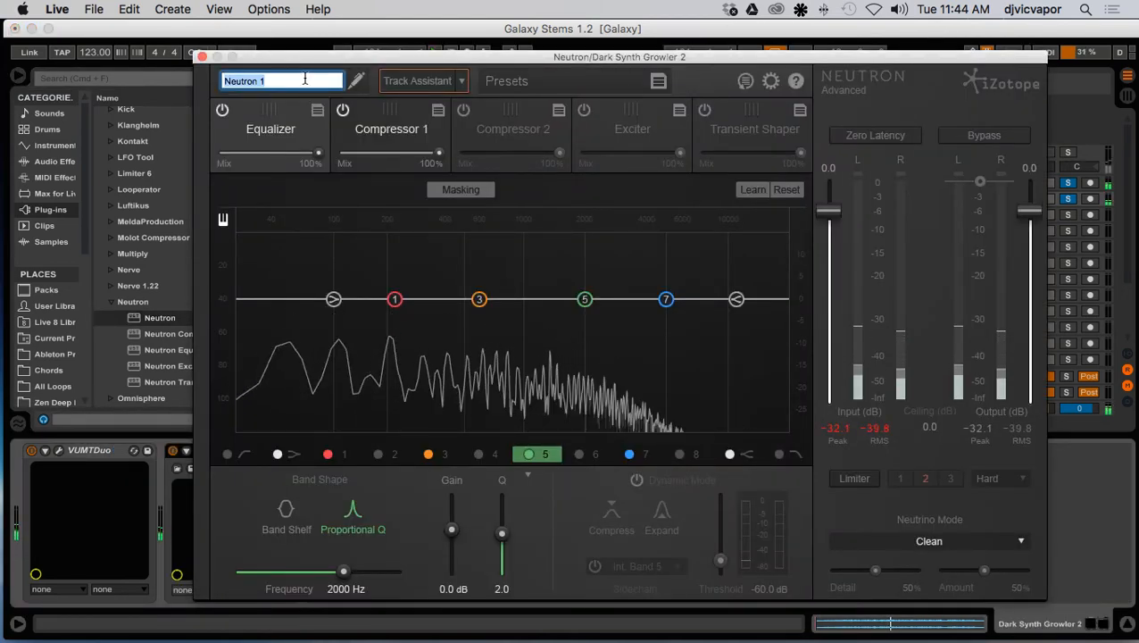
# Name the Dark Synth Growler 2 track's Neutron instance "Growler 2", run Track Assistant on it and close its window
pyautogui.write('Growler 2')
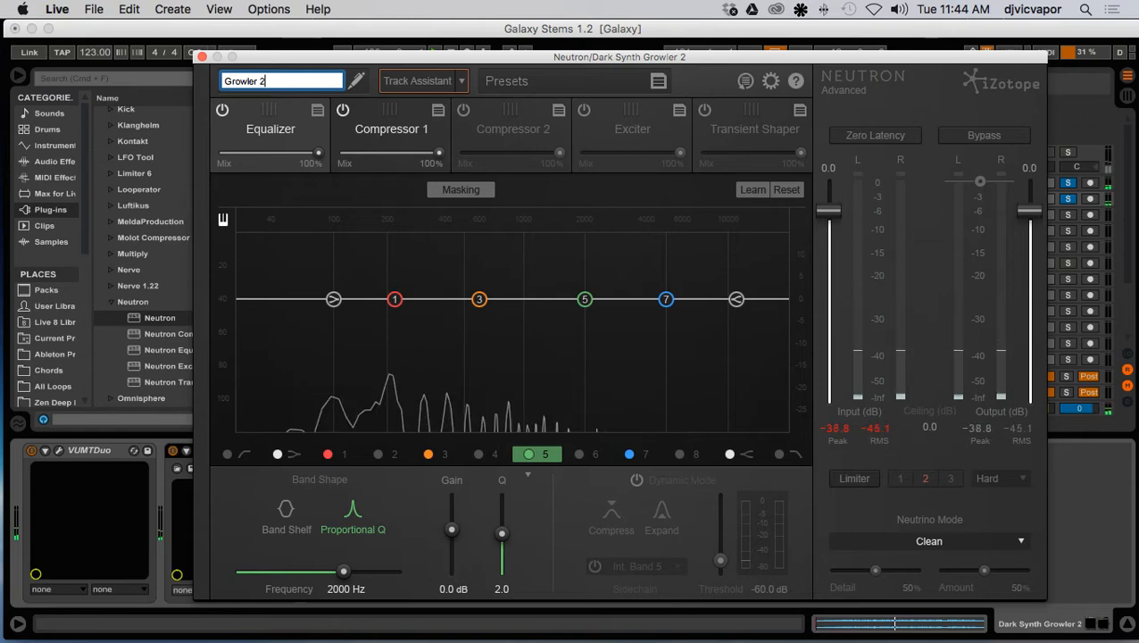
pyautogui.press('Return')
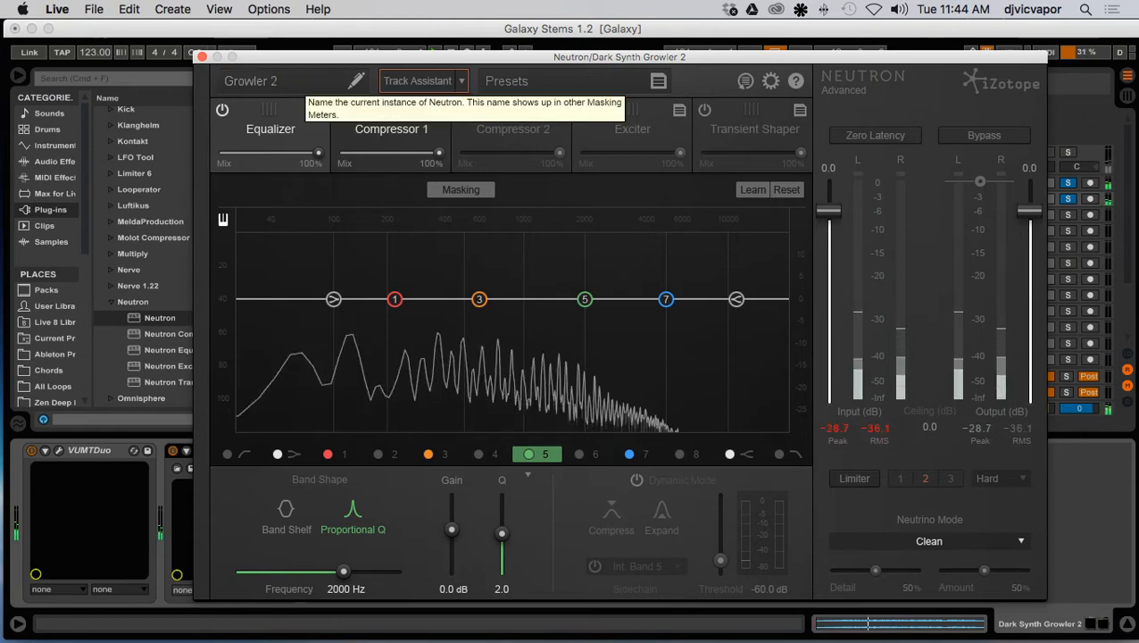
pyautogui.click(408, 82)
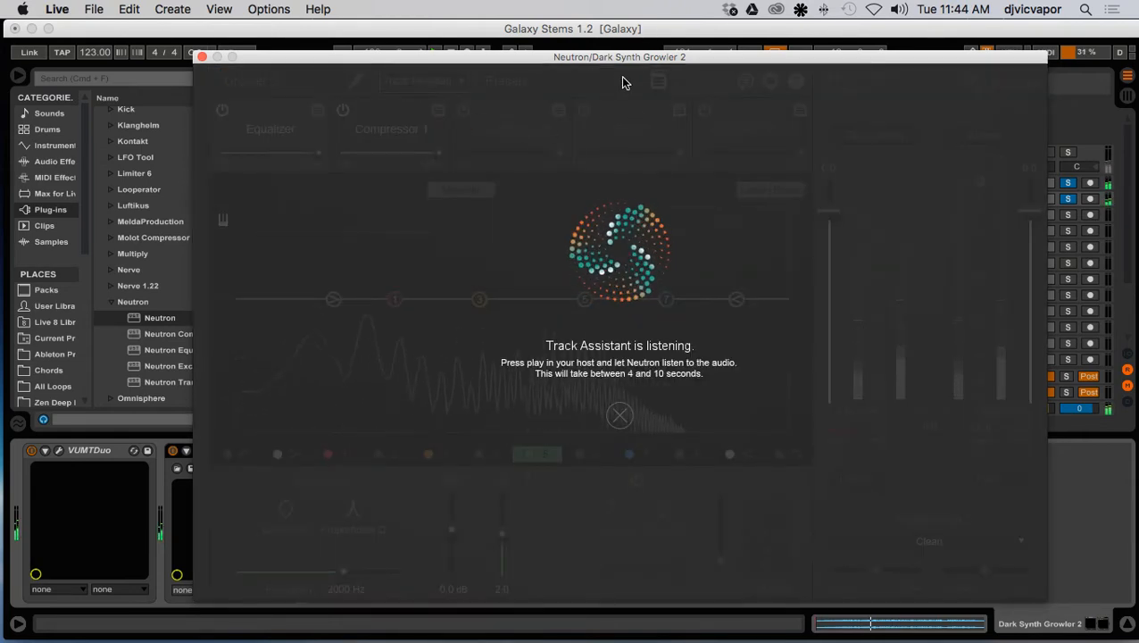
pyautogui.moveTo(623, 56); pyautogui.dragTo(591, 32)
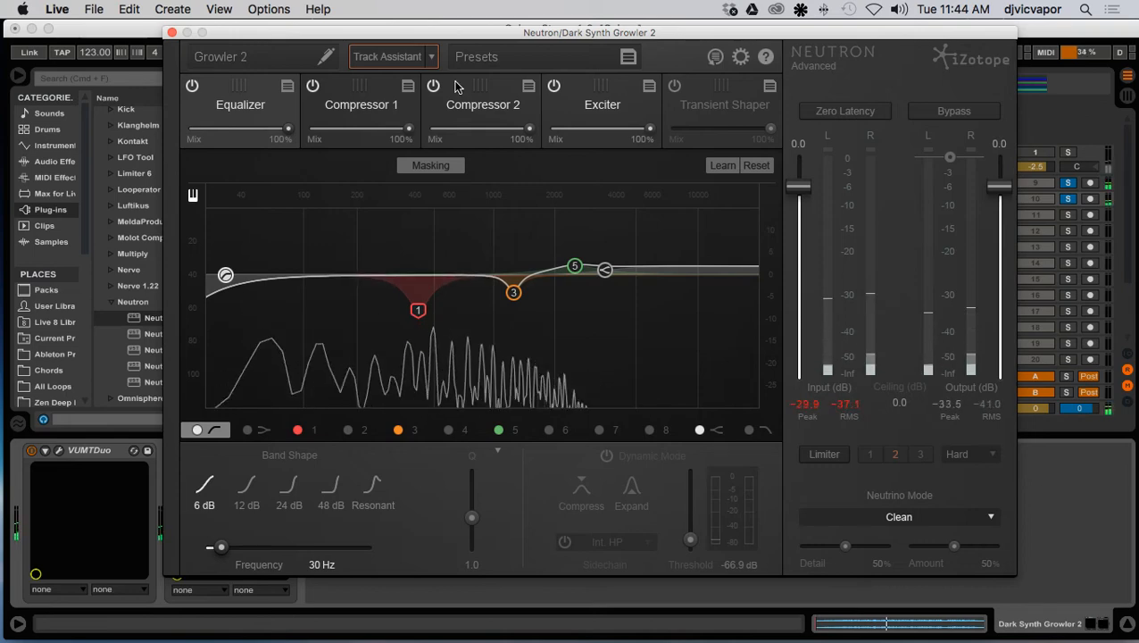
pyautogui.click(172, 33)
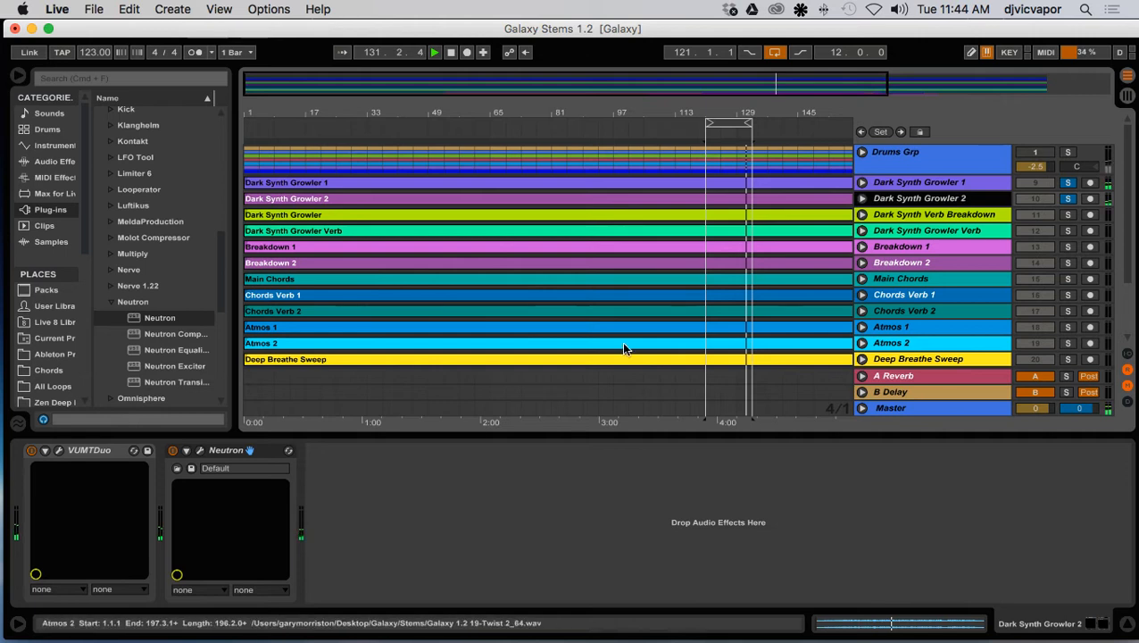
# Examine frequency masking between Growler 1 and Growler 2 in Growler 1's Neutron equalizer, closing the plug-in when done
pyautogui.click(931, 185)
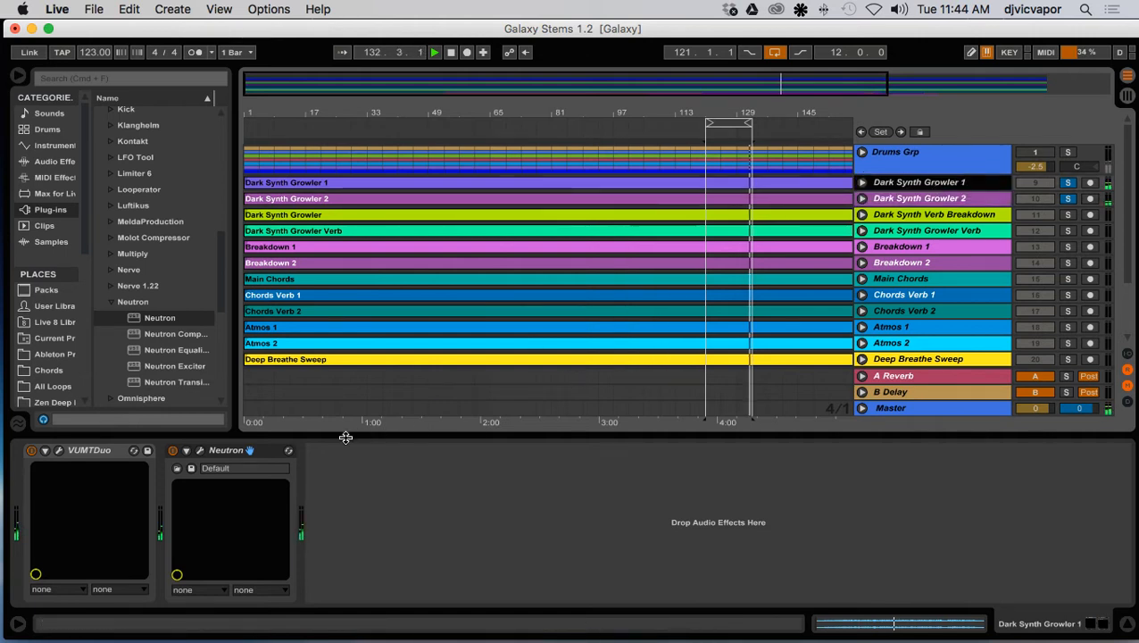
pyautogui.click(200, 453)
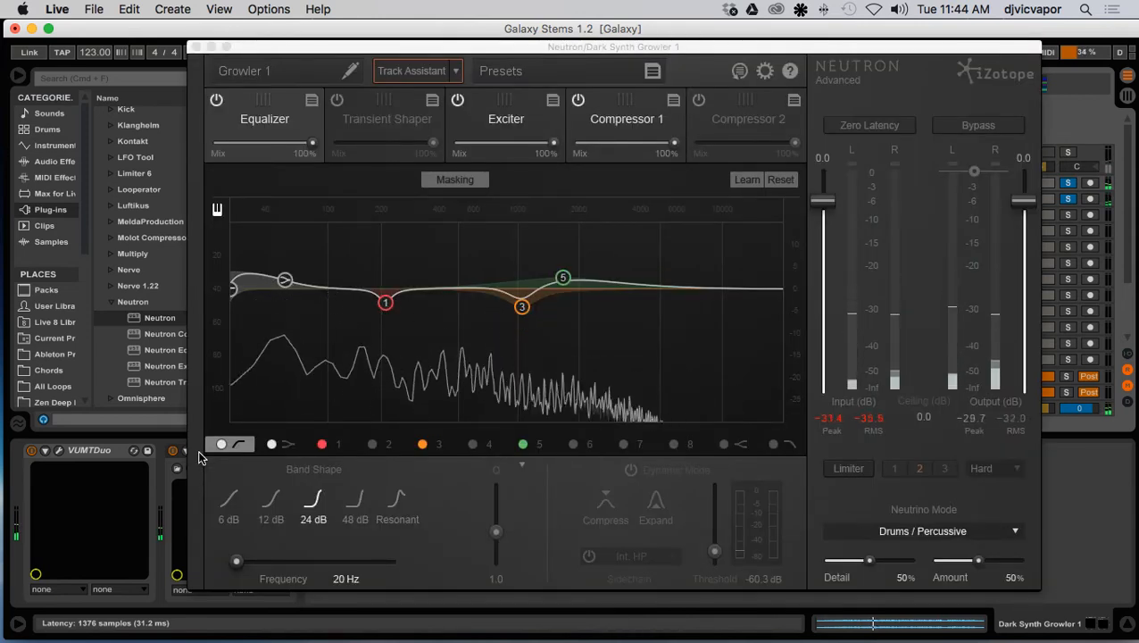
pyautogui.click(435, 181)
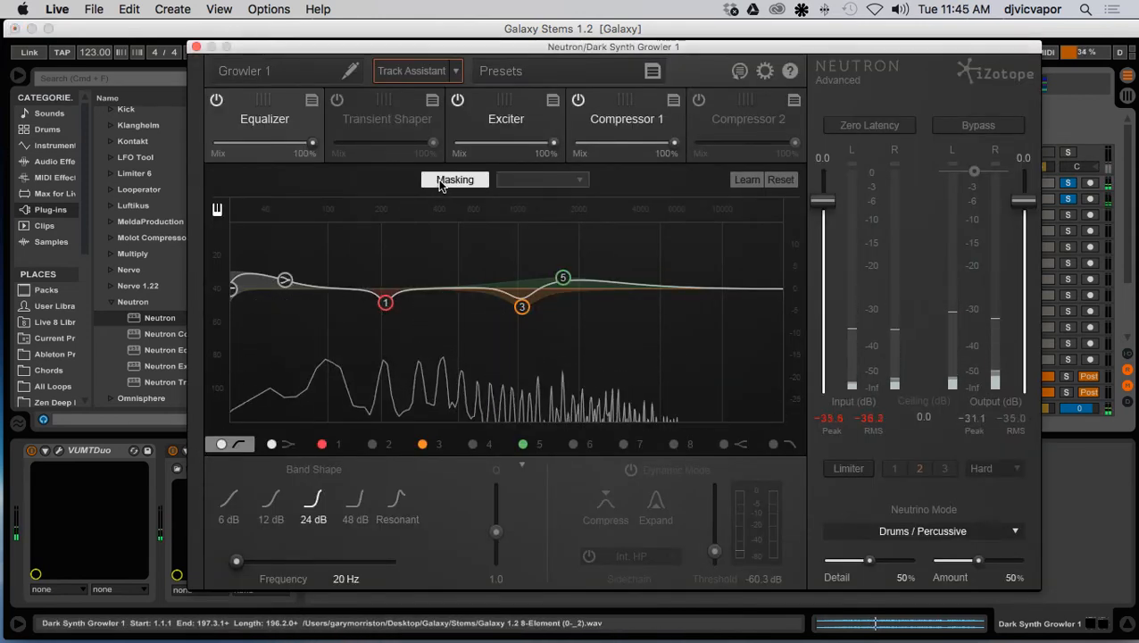
pyautogui.click(546, 182)
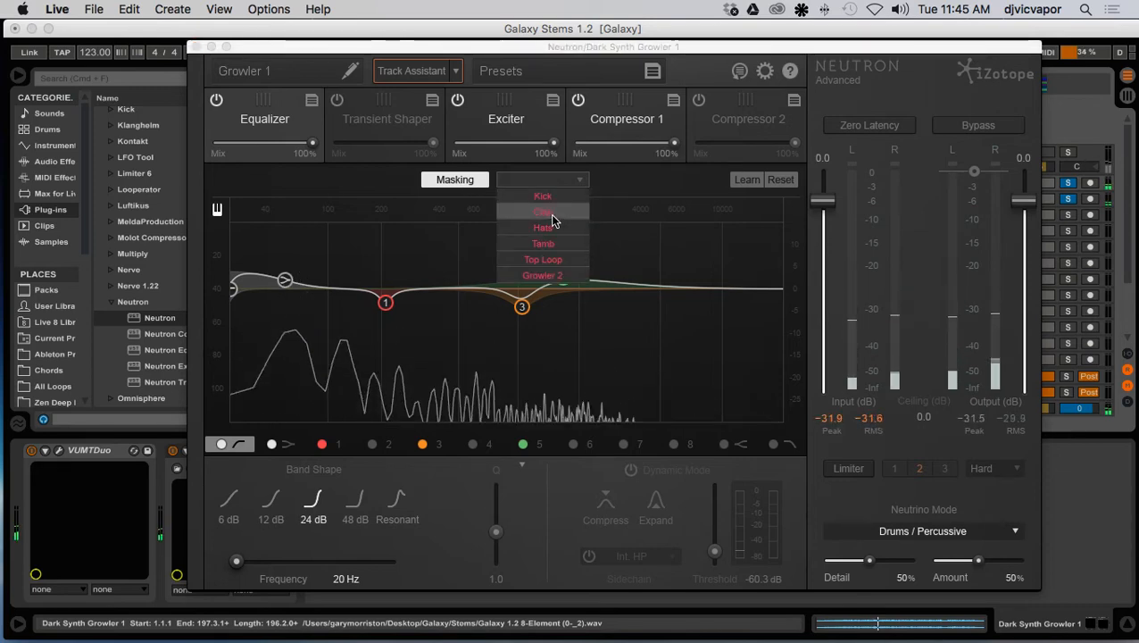
pyautogui.click(539, 274)
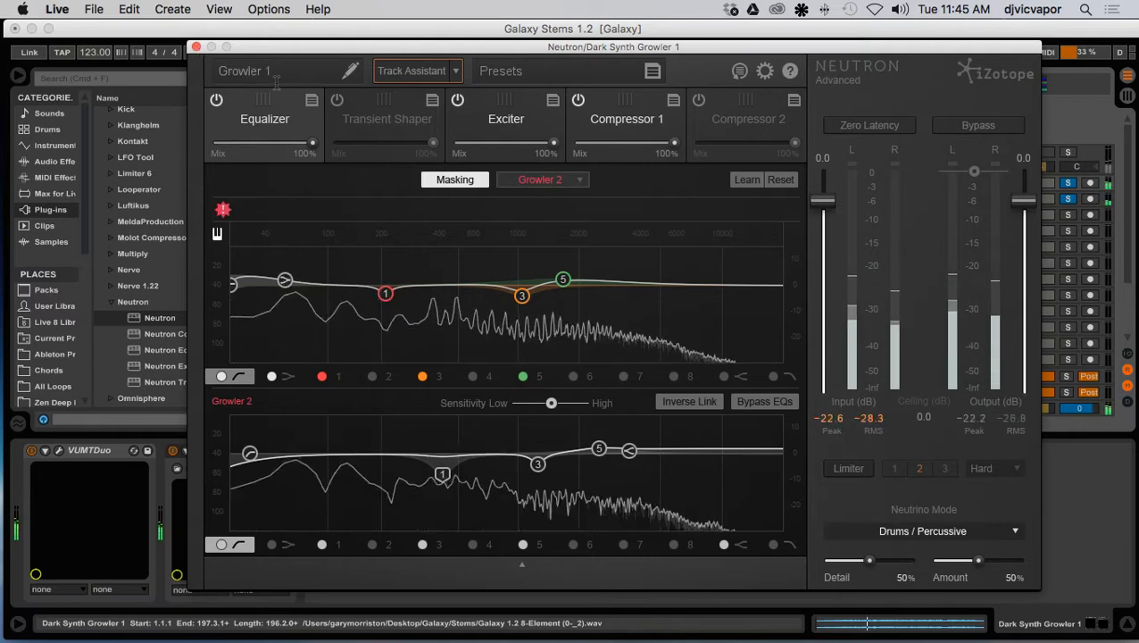
pyautogui.click(455, 182)
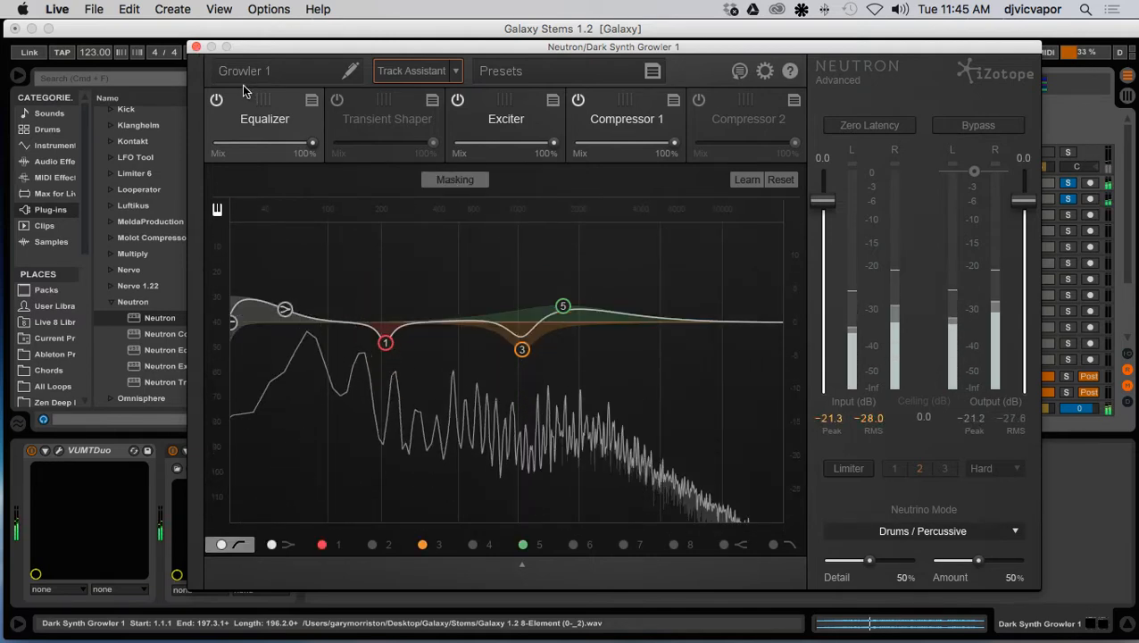
pyautogui.click(196, 47)
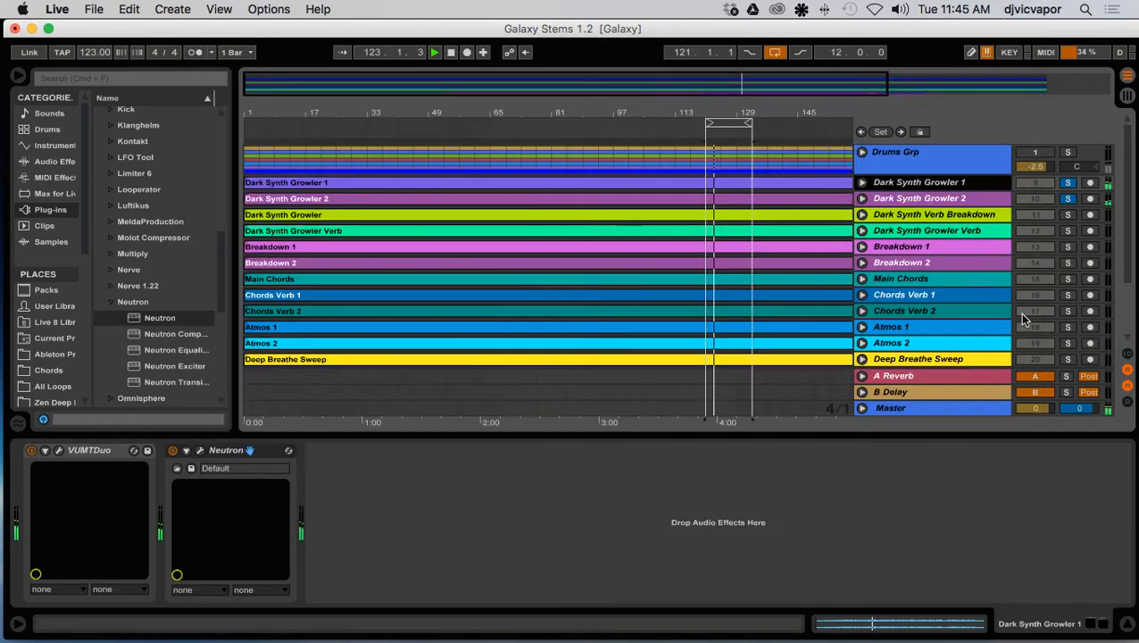
# Solo the Dark Synth Verb Breakdown and Dark Synth Growler Verb tracks and play from about bar 77
pyautogui.click(1067, 215)
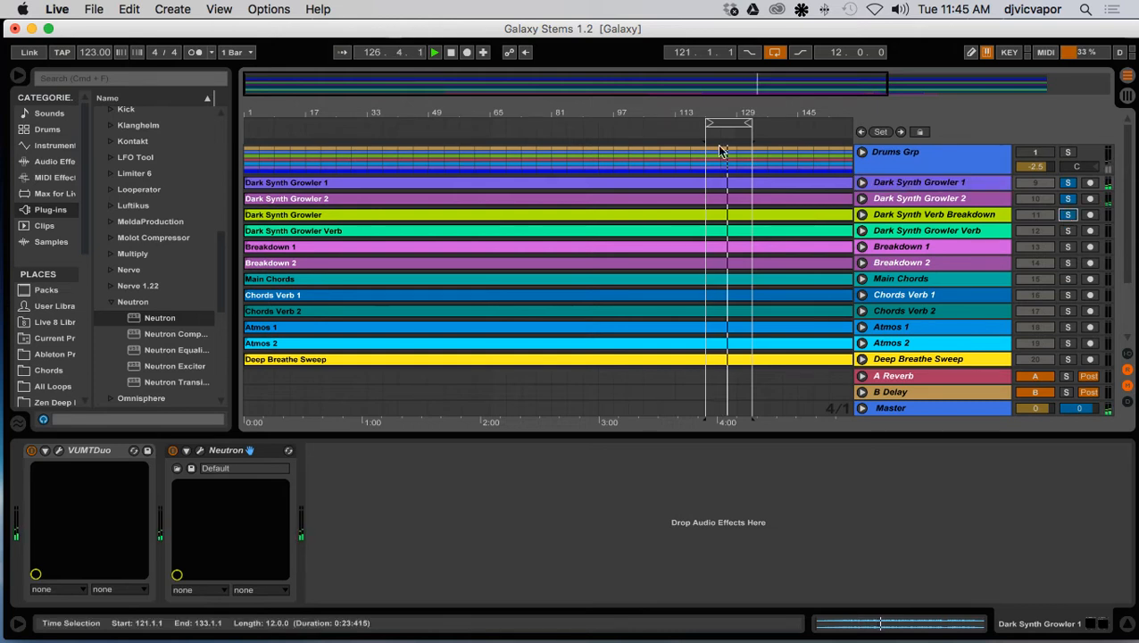
pyautogui.click(587, 127)
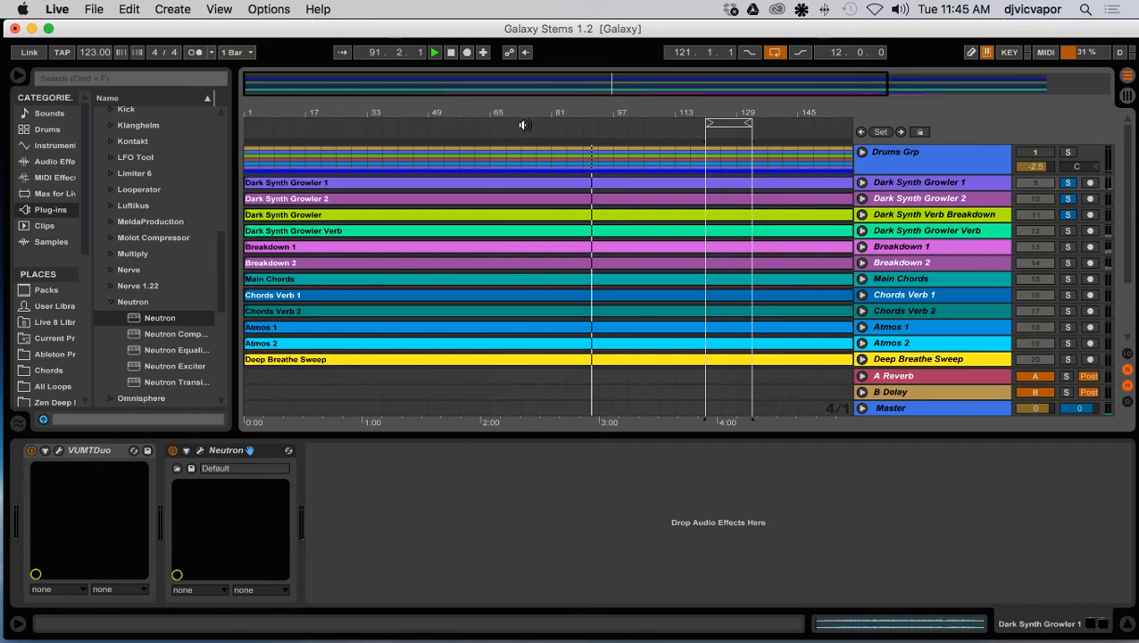
pyautogui.click(1066, 231)
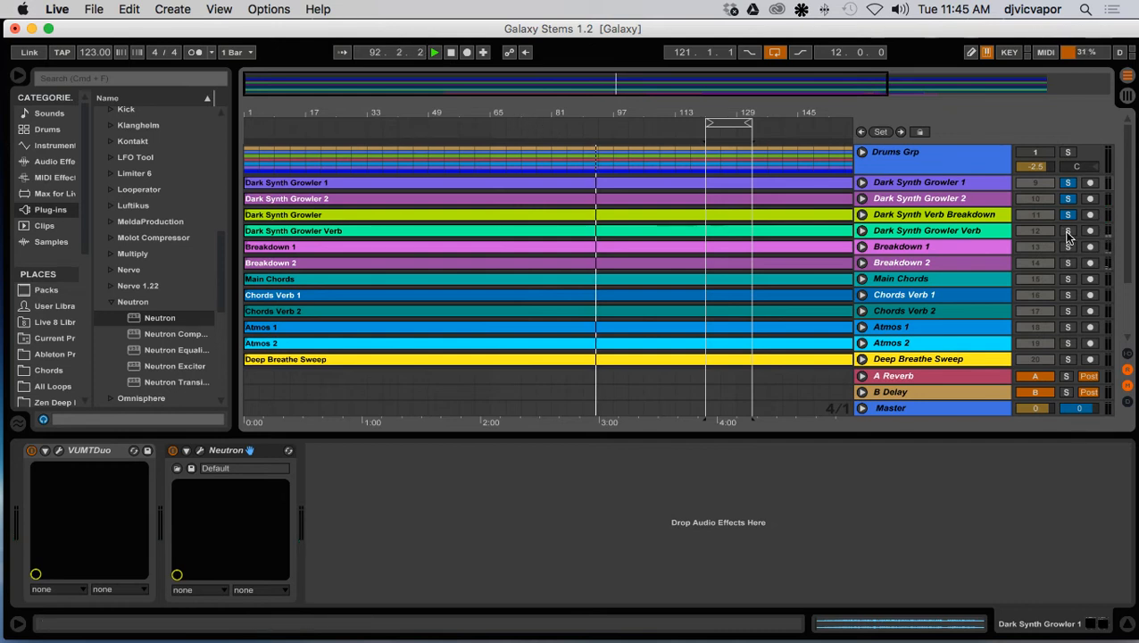
pyautogui.click(544, 127)
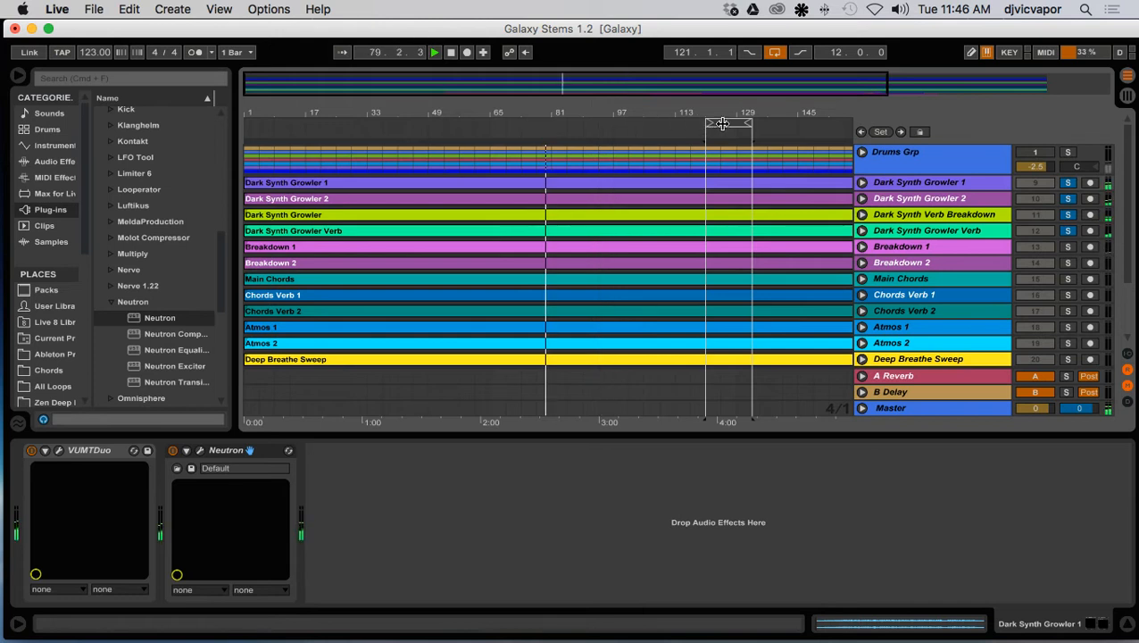
# Move the 12-bar loop region earlier in the arrangement to start at bar 53 and play inside it
pyautogui.moveTo(722, 123); pyautogui.dragTo(542, 122)
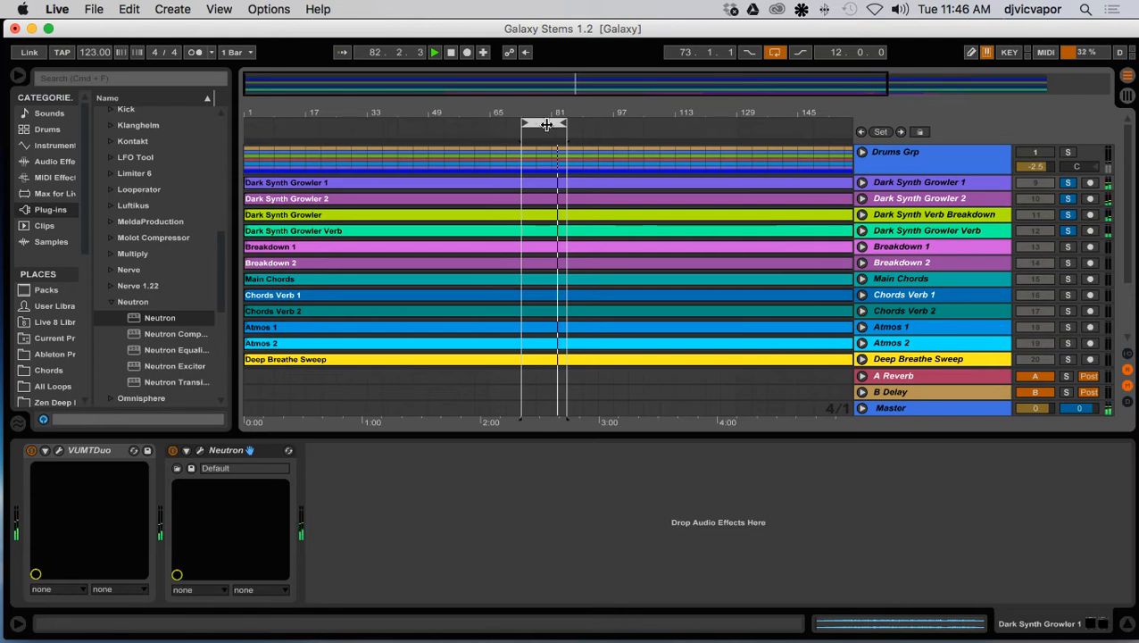
pyautogui.moveTo(541, 122); pyautogui.dragTo(562, 125)
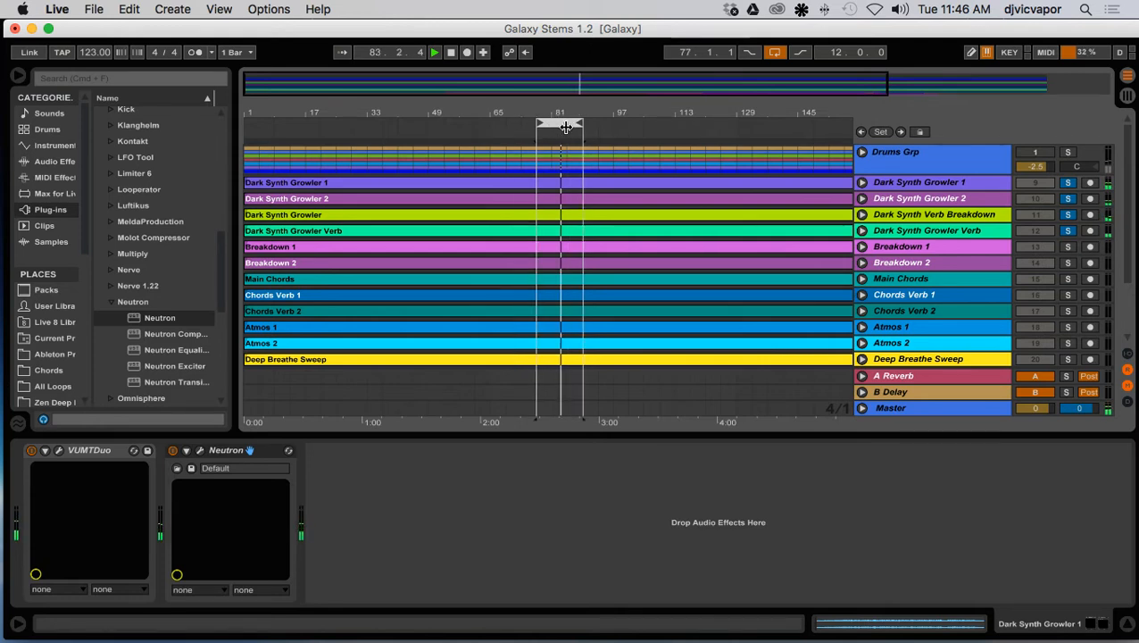
pyautogui.moveTo(566, 127); pyautogui.dragTo(511, 126)
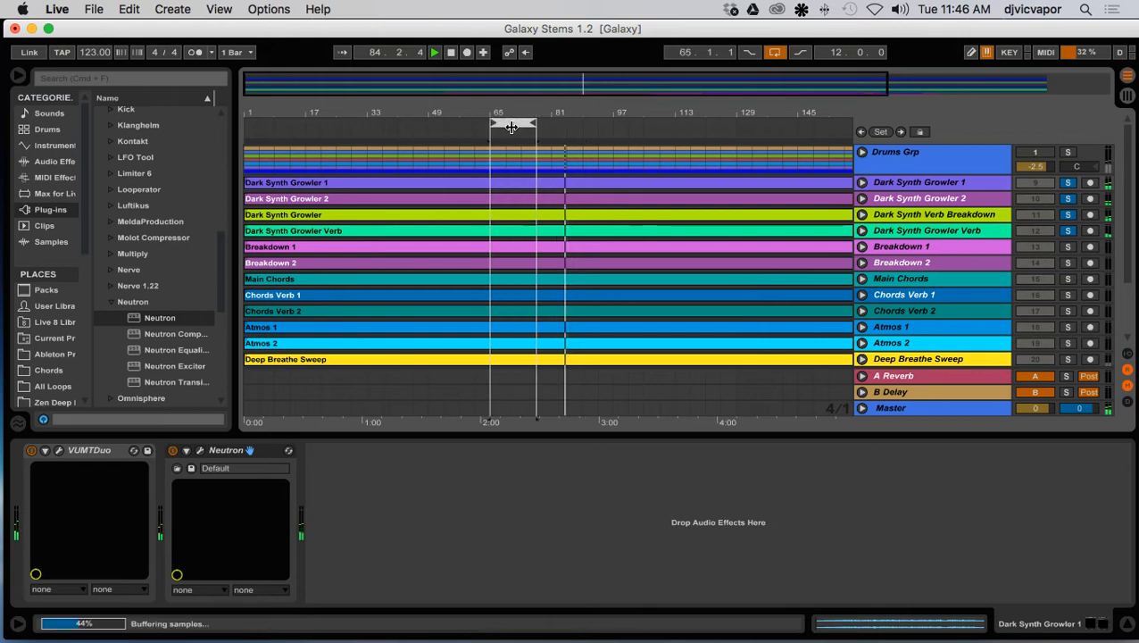
pyautogui.click(500, 125)
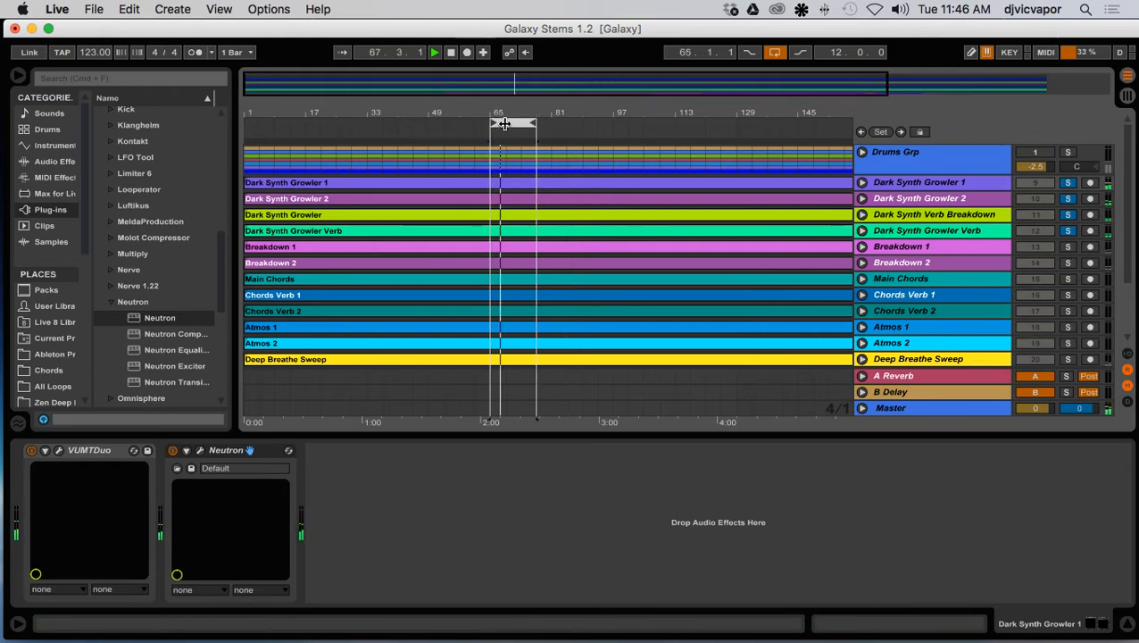
pyautogui.moveTo(504, 124); pyautogui.dragTo(469, 124)
pyautogui.click(463, 124)
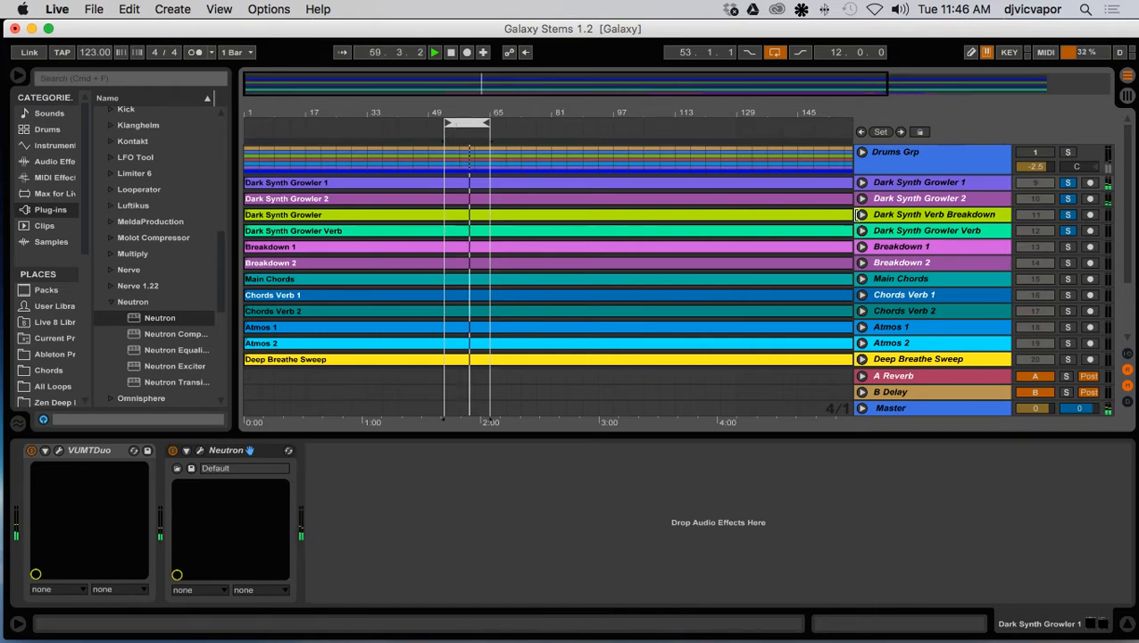
# Check the Dark Synth Verb Breakdown waveform and move the loop region to start at bar 69, playing from there
pyautogui.click(862, 216)
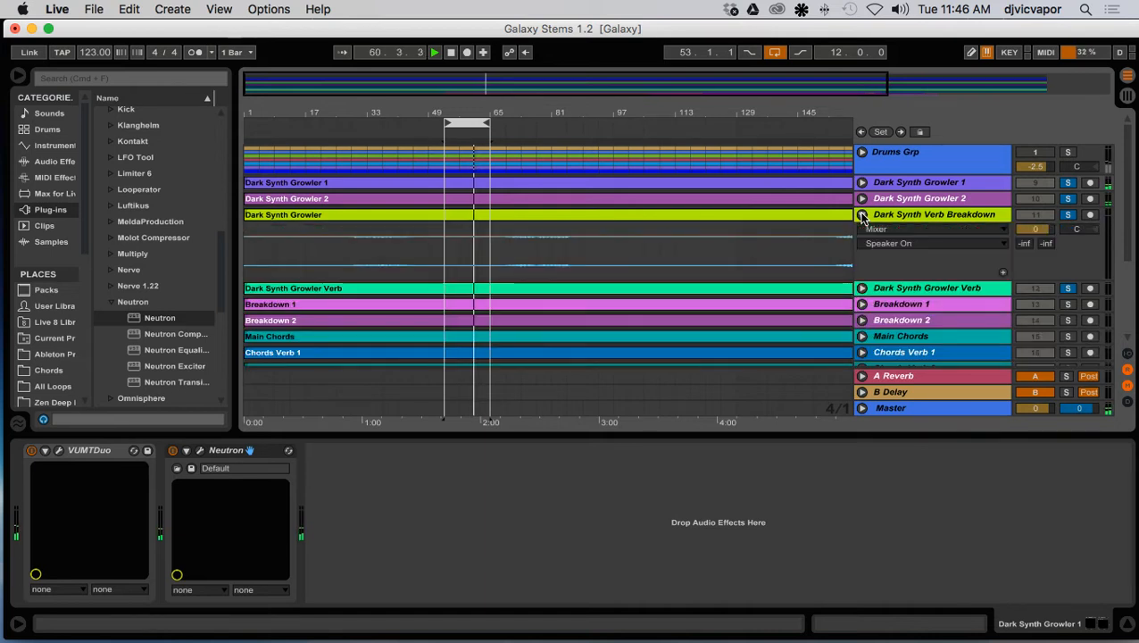
pyautogui.click(861, 215)
pyautogui.moveTo(466, 124); pyautogui.dragTo(541, 126)
pyautogui.click(529, 135)
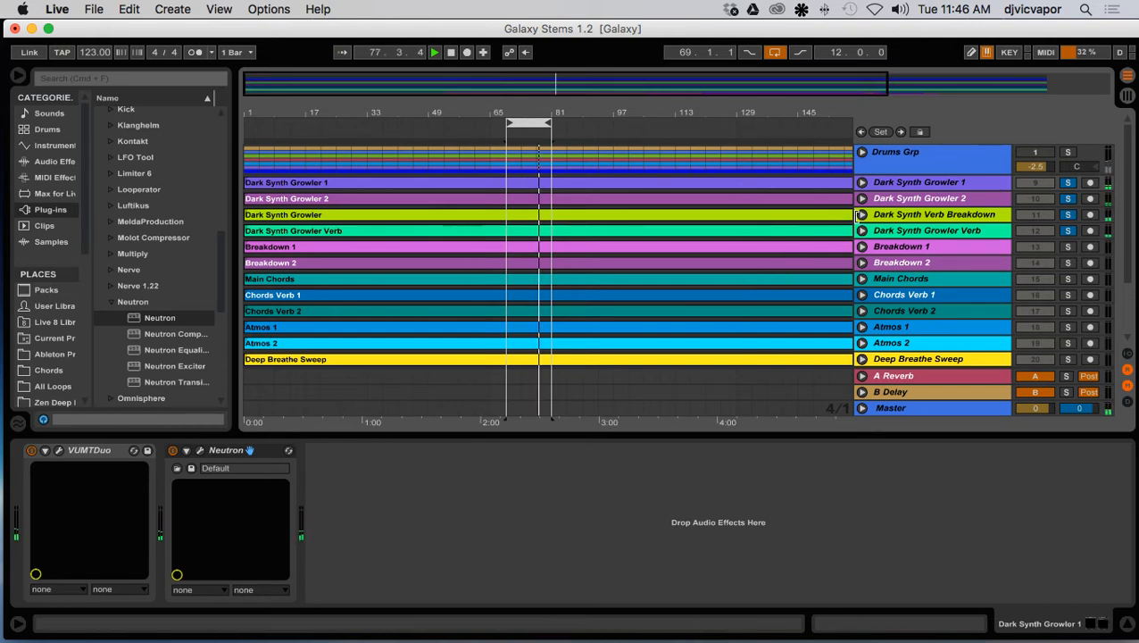
# Examine the waveforms of Dark Synth Verb Breakdown, Dark Synth Growler Verb and Breakdown 1 across the whole arrangement
pyautogui.click(861, 215)
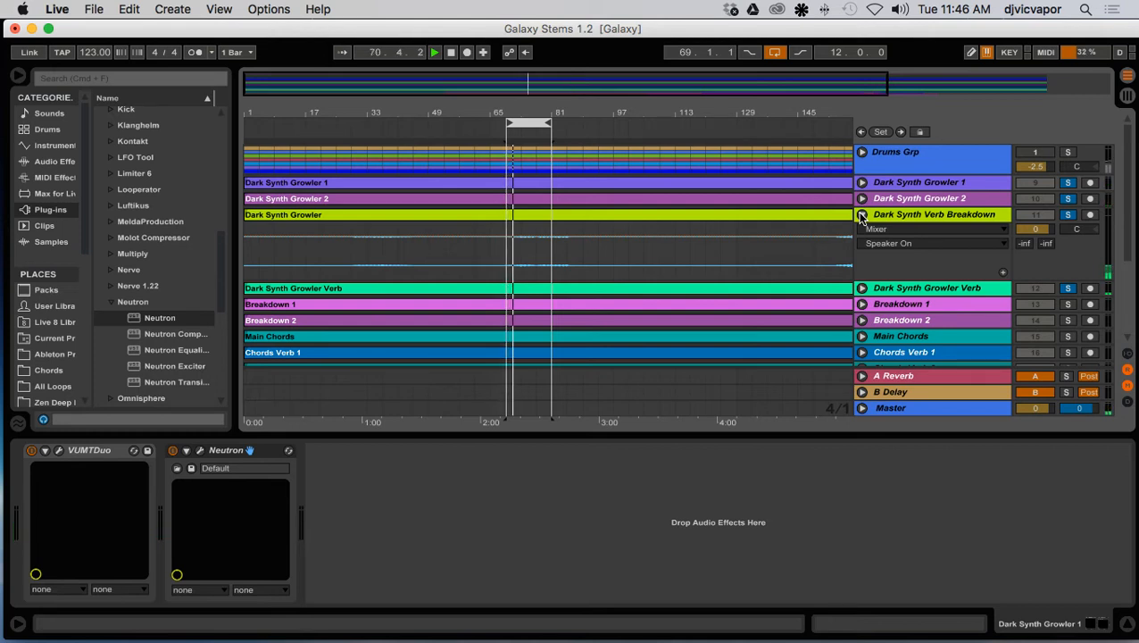
pyautogui.click(862, 216)
pyautogui.press('-')
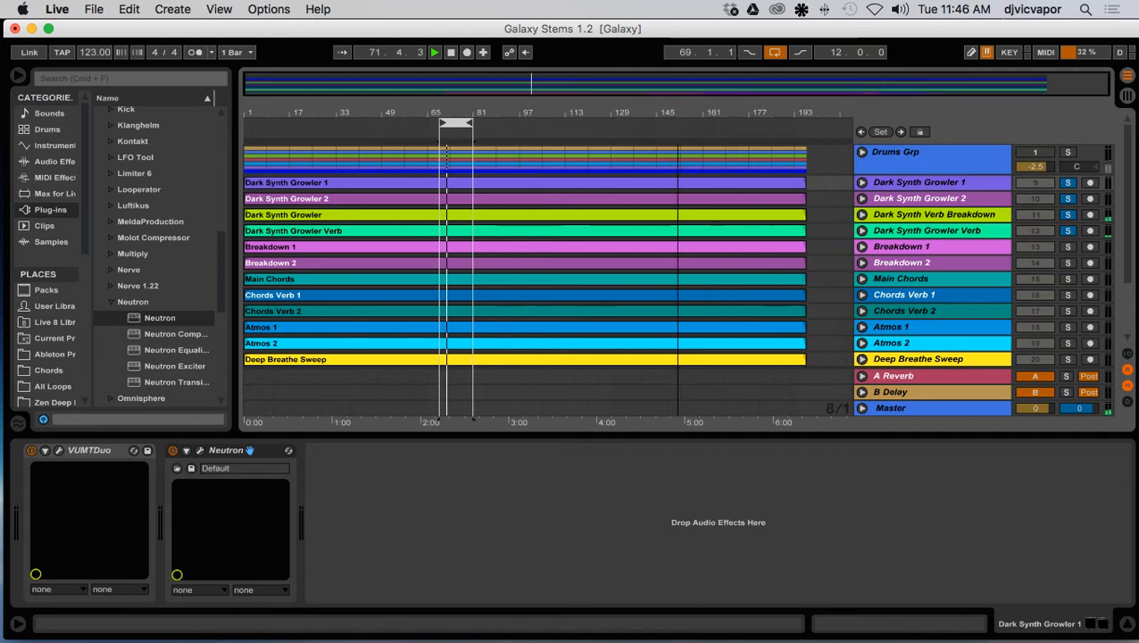
pyautogui.click(863, 248)
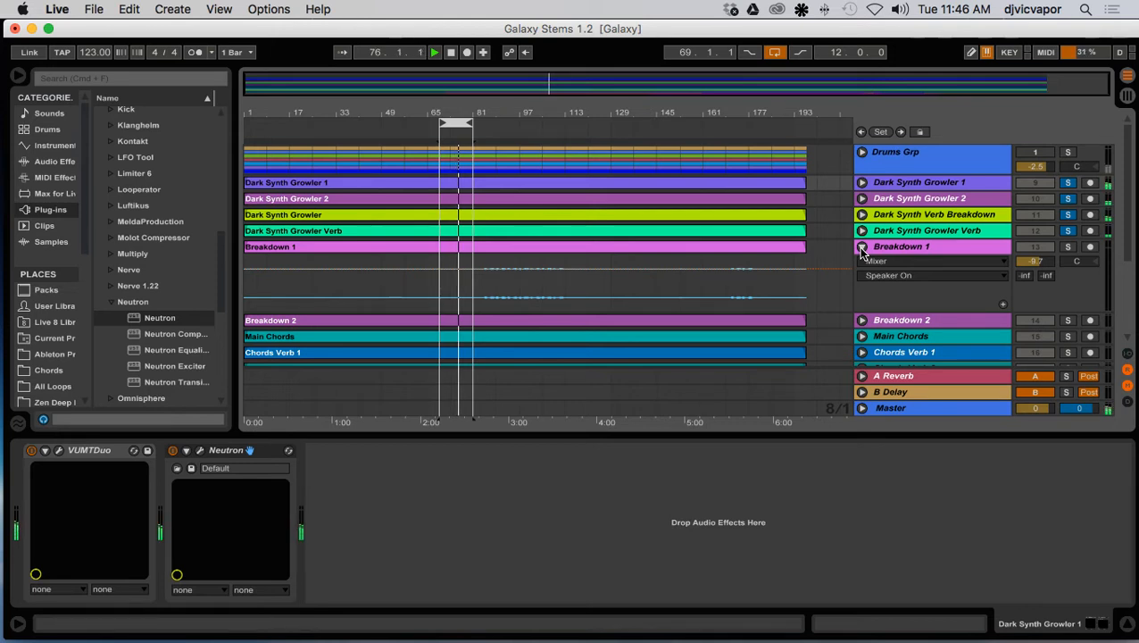
pyautogui.click(897, 232)
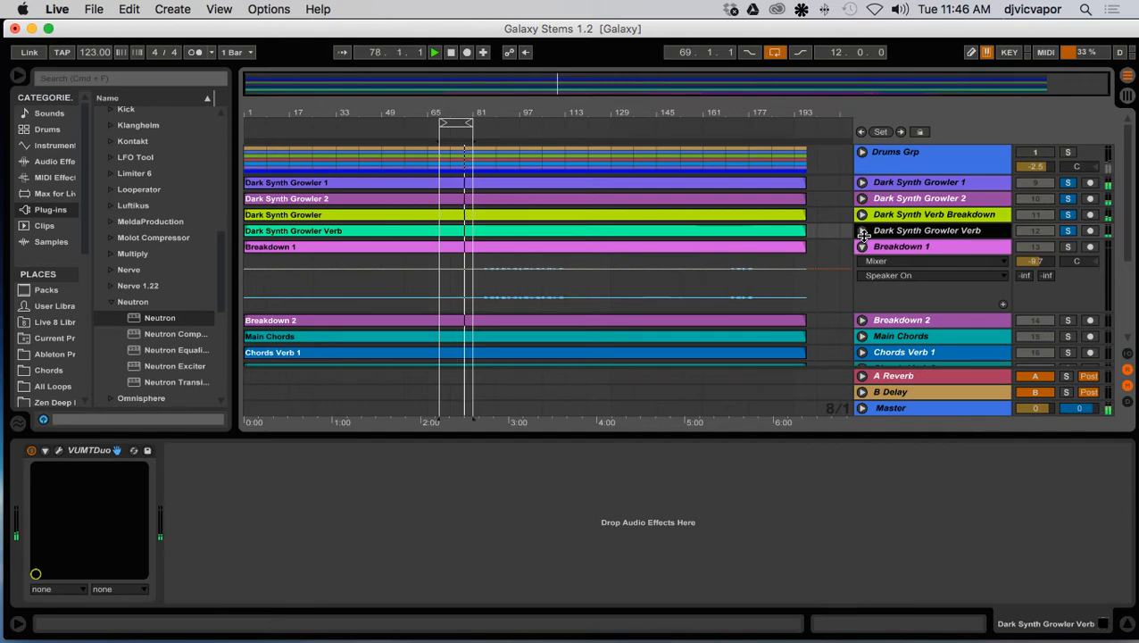
pyautogui.click(862, 231)
pyautogui.click(862, 215)
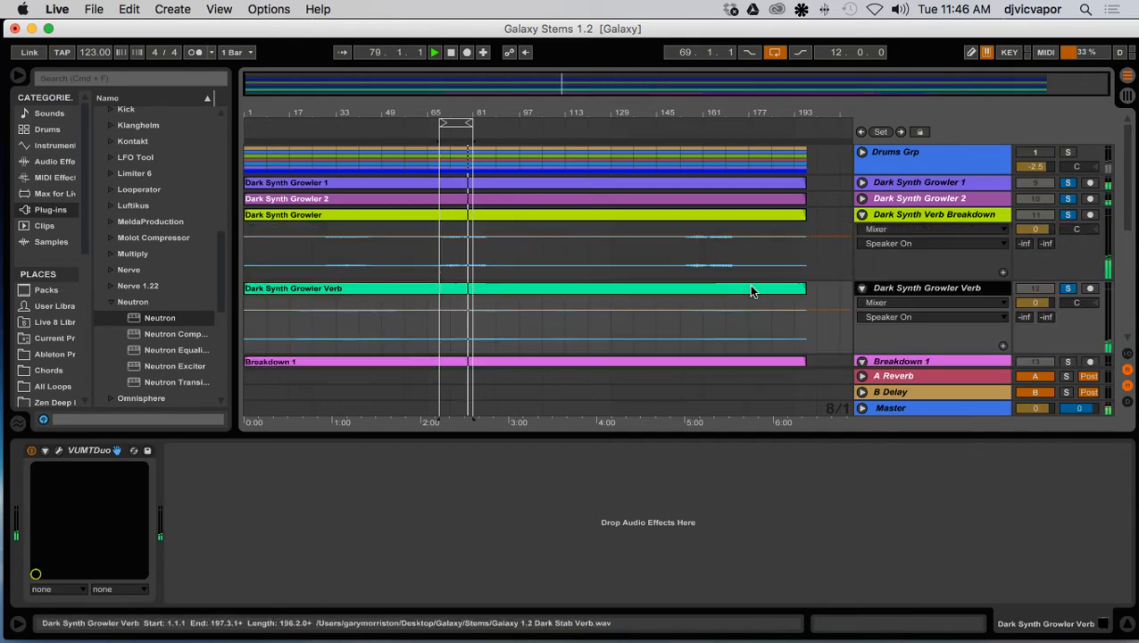
pyautogui.scroll(-5, 631, 325)
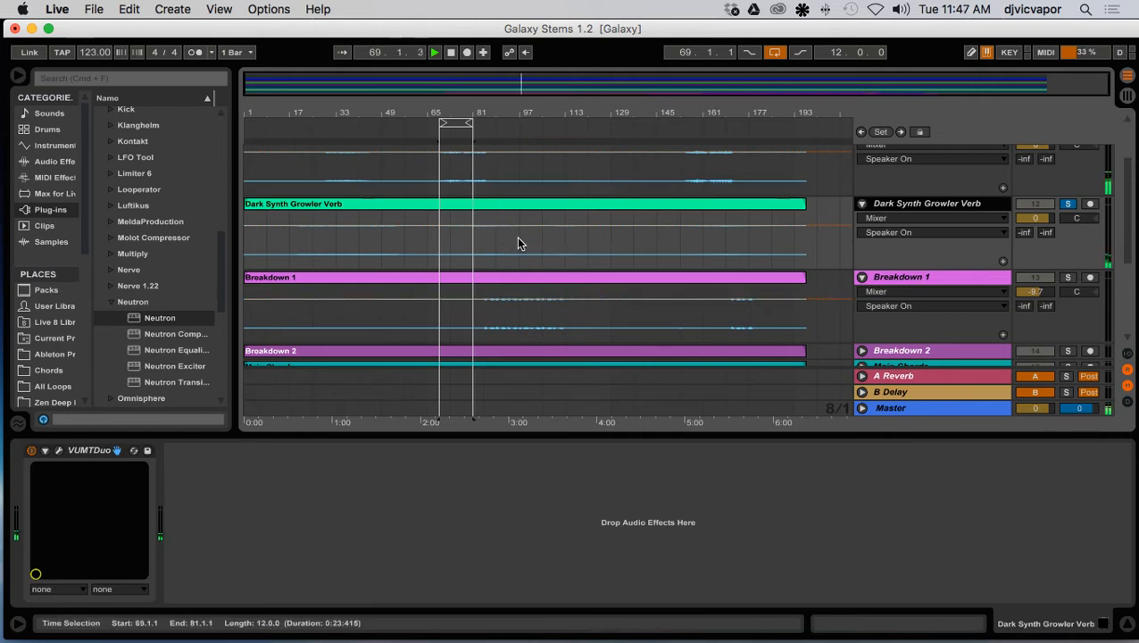
pyautogui.scroll(3, 518, 240)
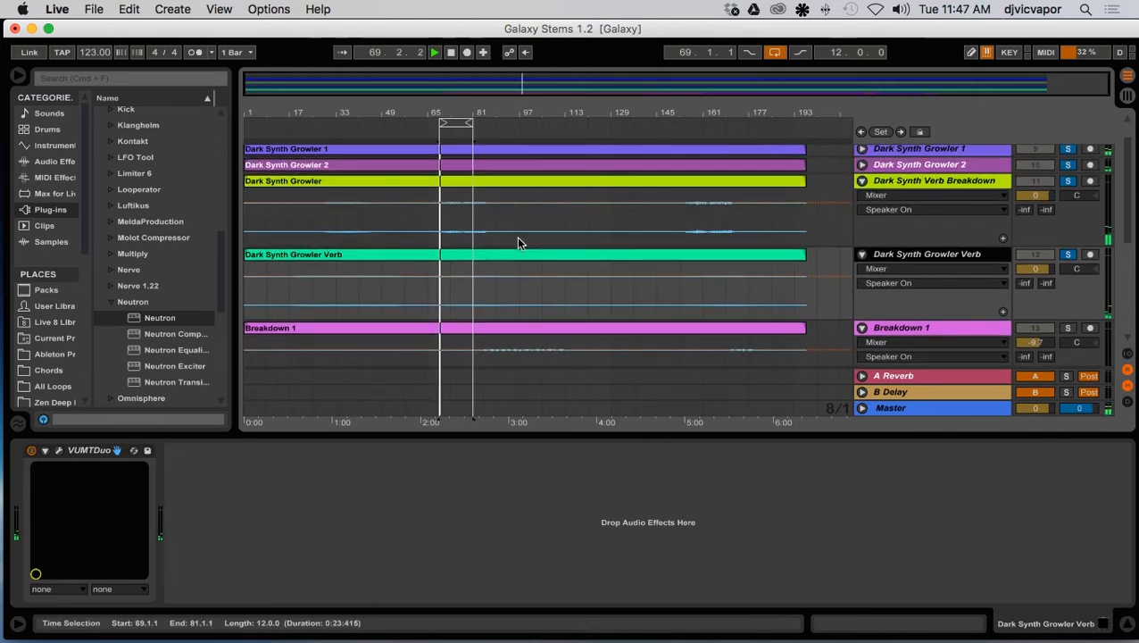
pyautogui.click(862, 180)
pyautogui.click(862, 196)
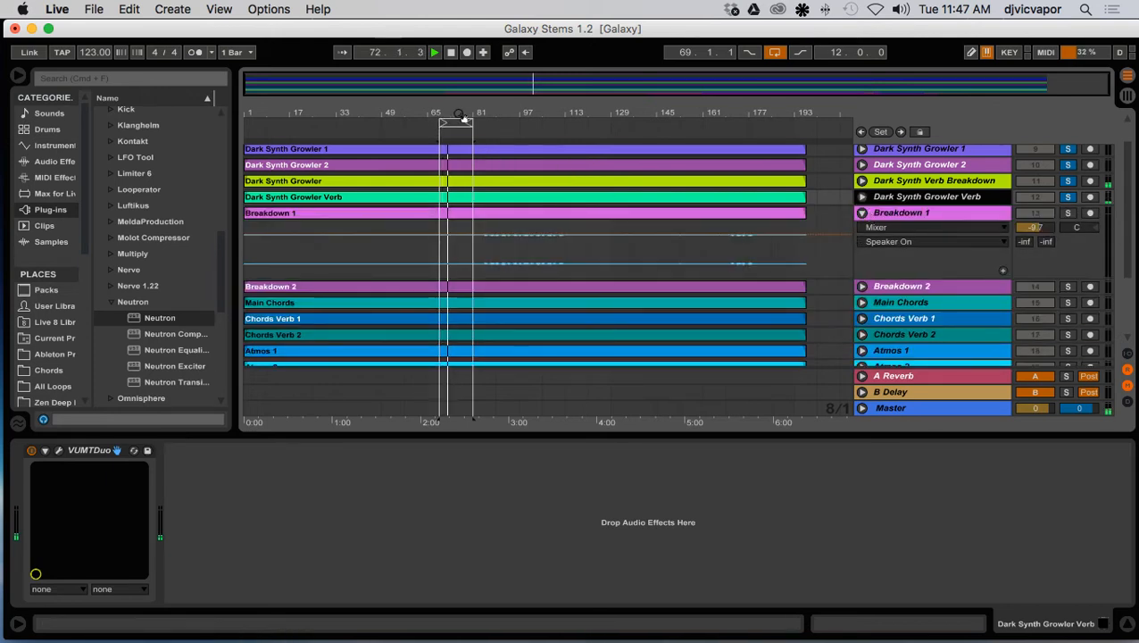
# Move the 12-bar loop region to start at bar 89 and solo only the Breakdown 1 and Breakdown 2 tracks
pyautogui.moveTo(455, 123); pyautogui.dragTo(531, 130)
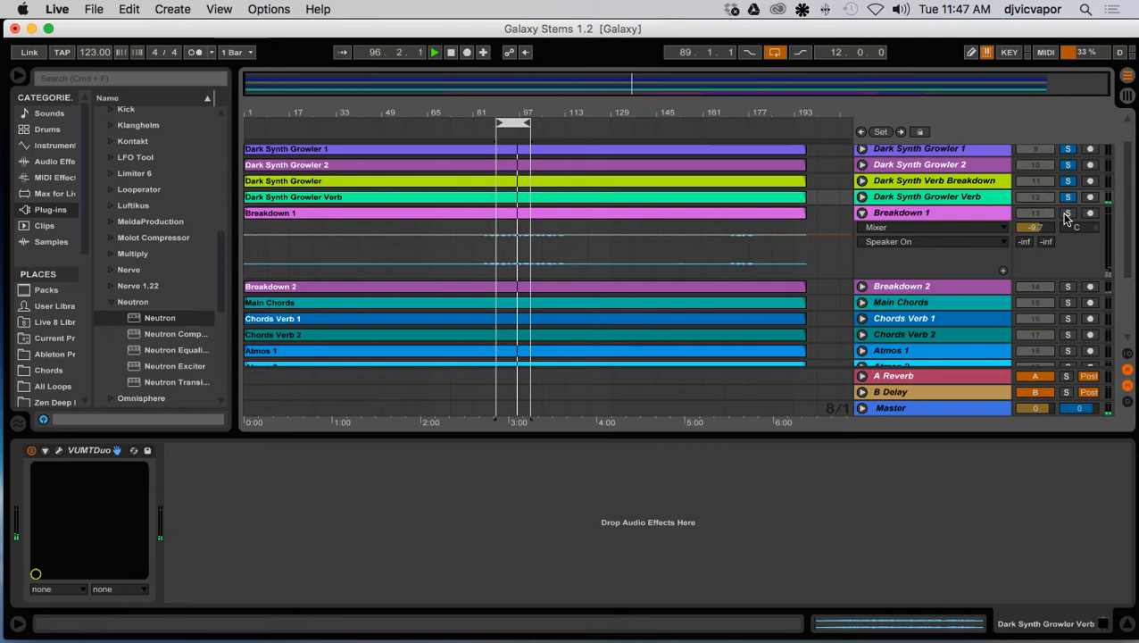
pyautogui.click(1065, 214)
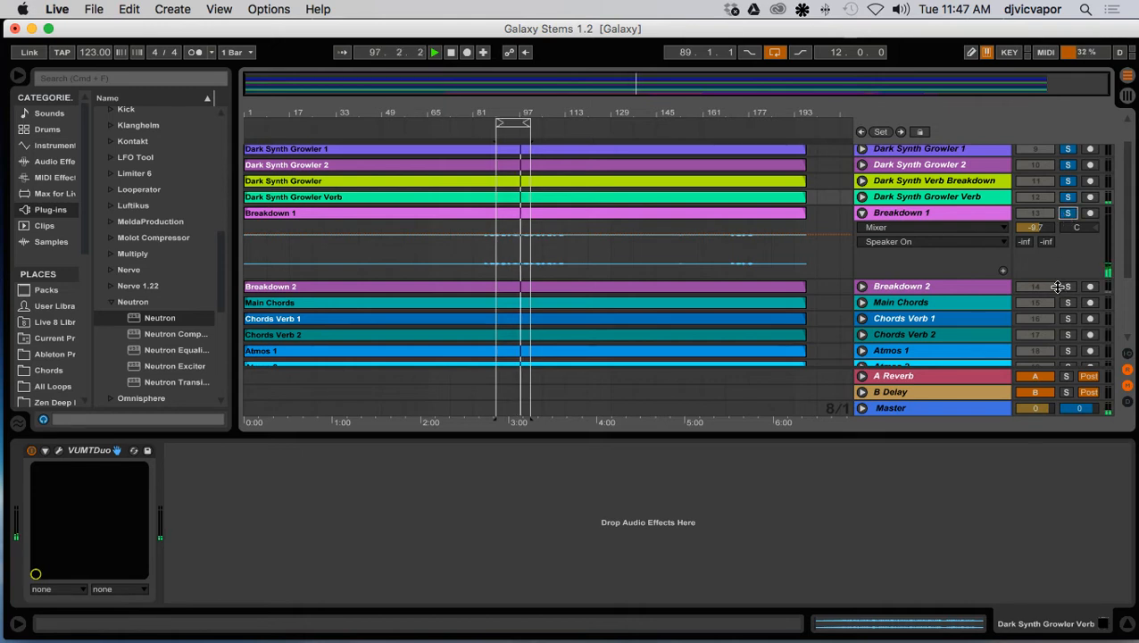
pyautogui.click(1068, 287)
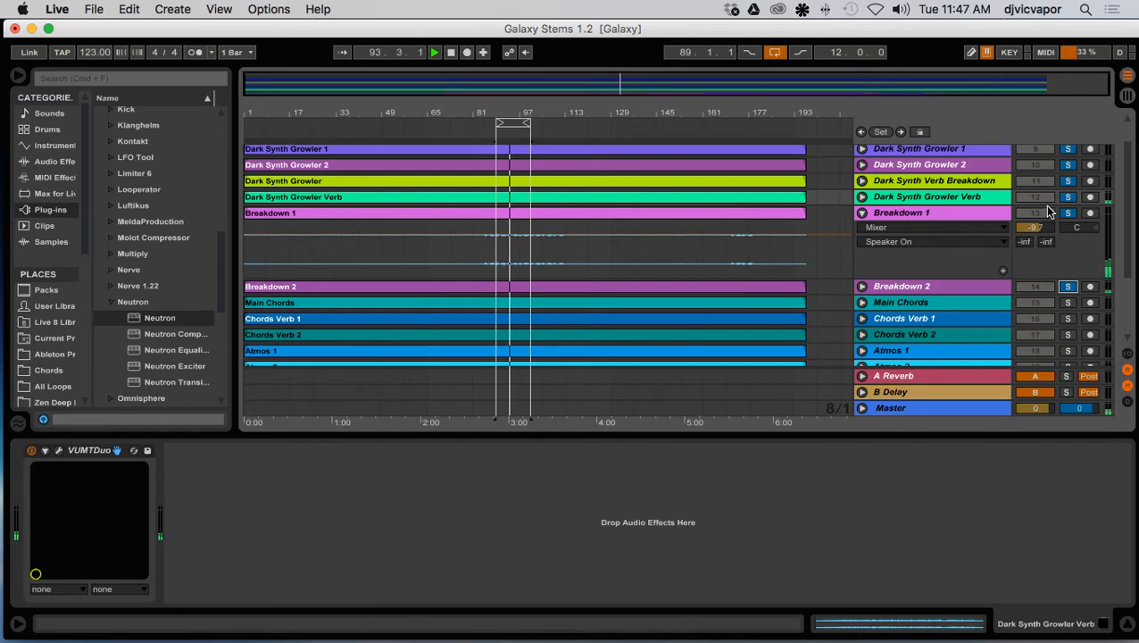
pyautogui.click(1070, 199)
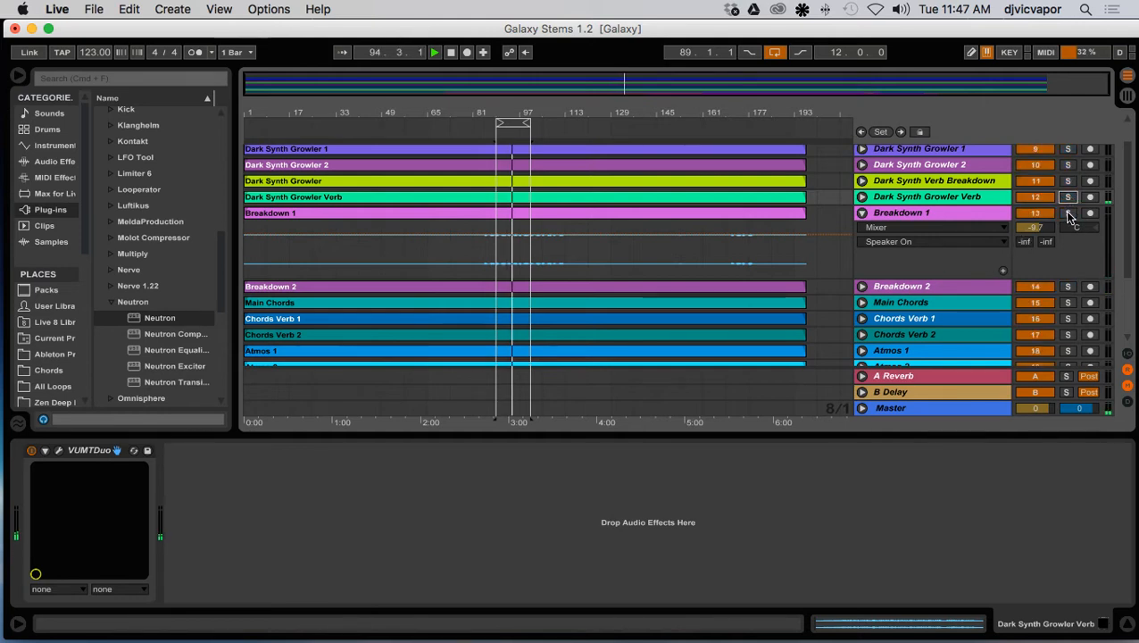
pyautogui.click(1069, 214)
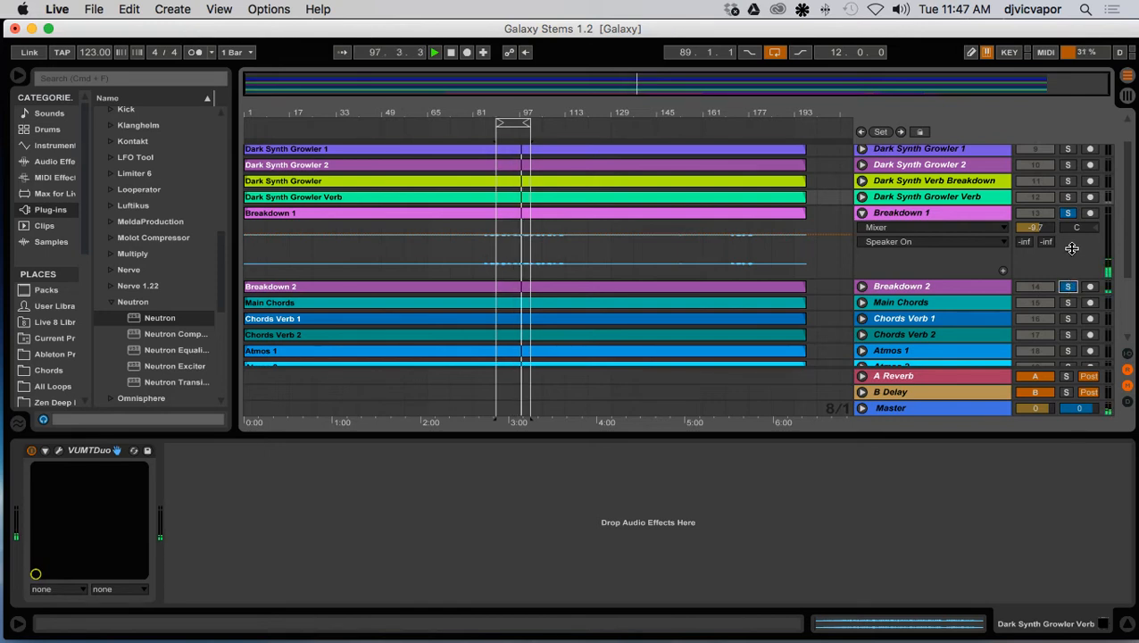
# Add Neutron to the Breakdown 1 track and name the instance Breakdown 1
pyautogui.click(971, 214)
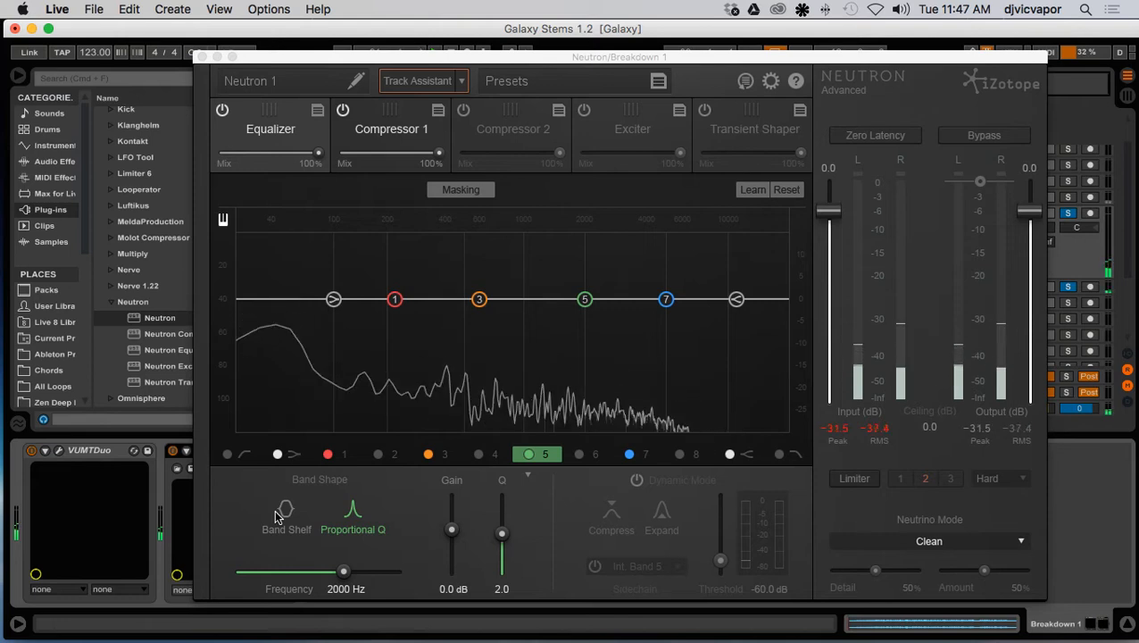
pyautogui.click(292, 83)
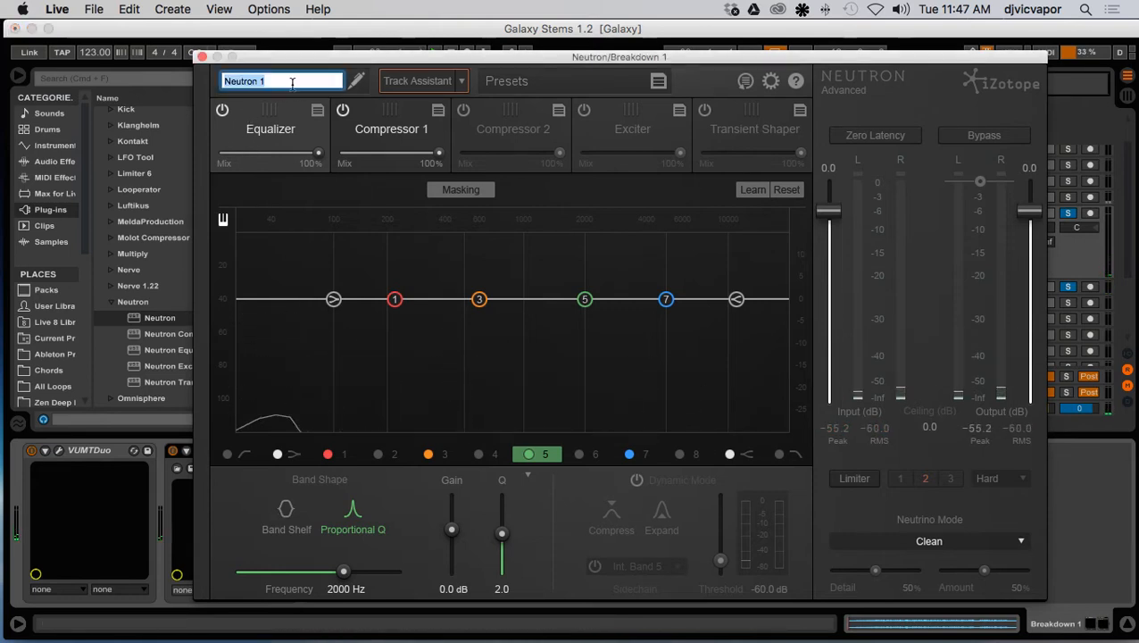
pyautogui.write('Bre')
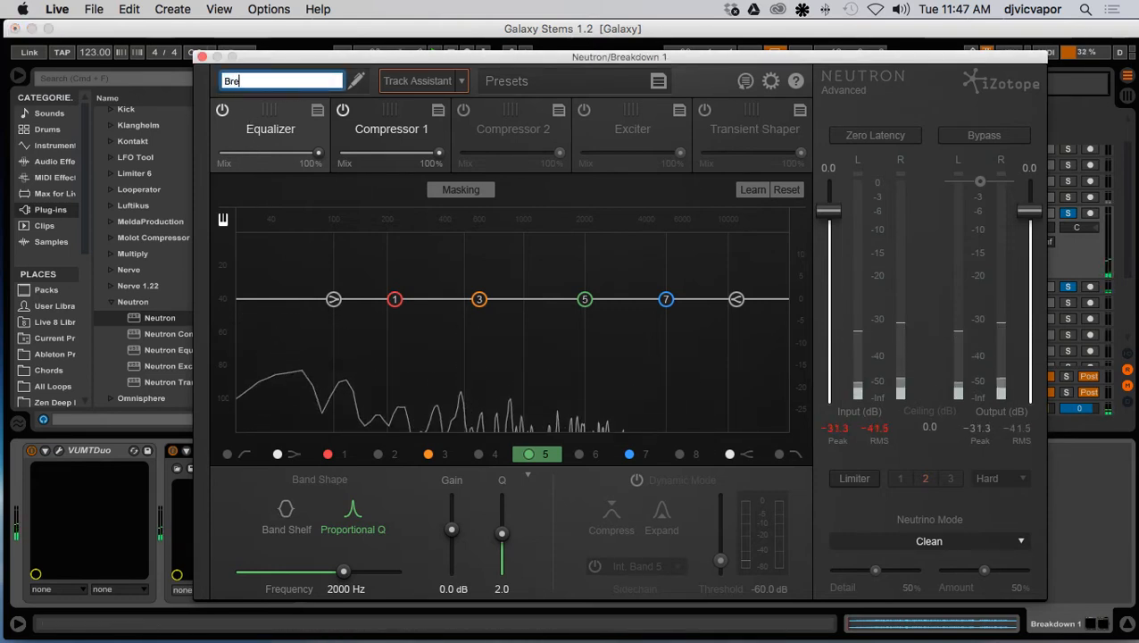
pyautogui.write('akdwon')
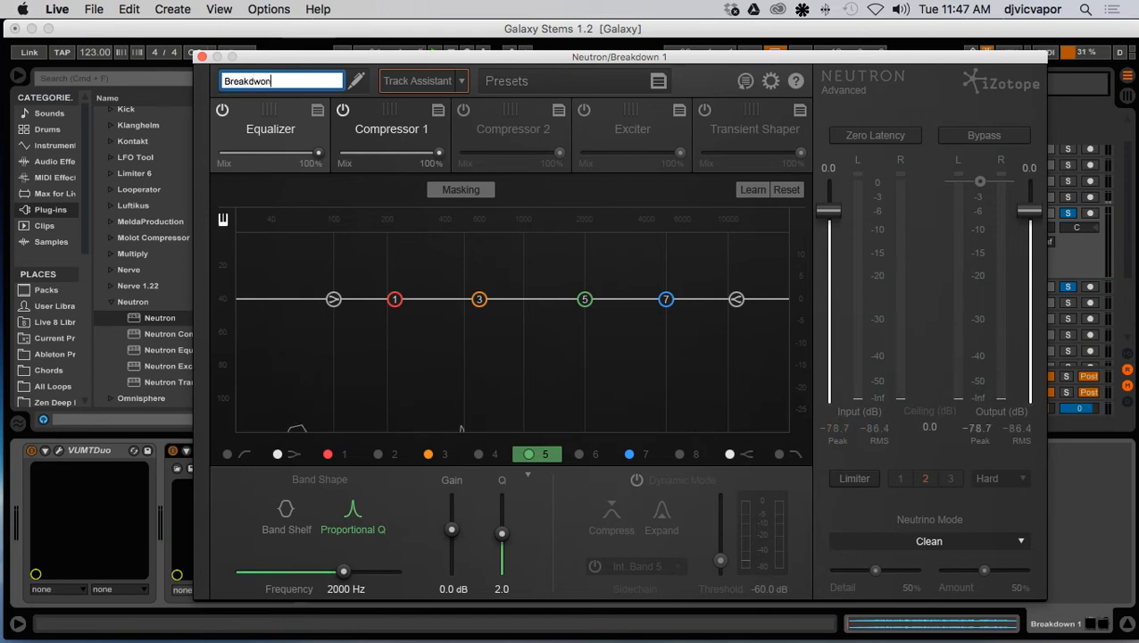
pyautogui.press('BackSpace')
pyautogui.press('BackSpace')
pyautogui.press('BackSpace')
pyautogui.write('own ')
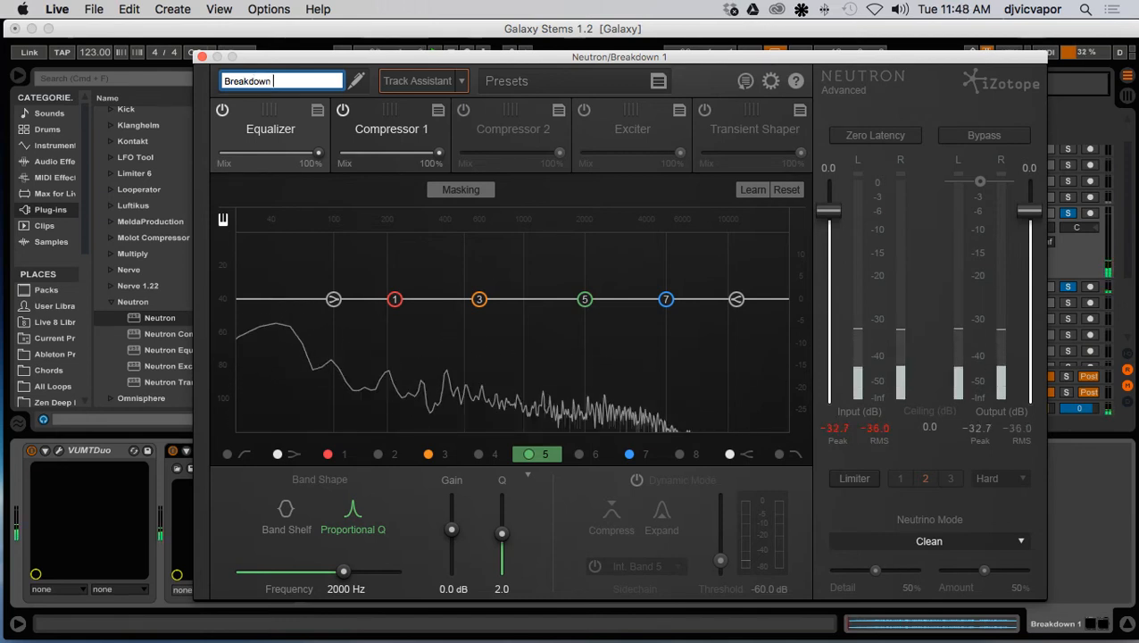
pyautogui.write('1')
pyautogui.press('Return')
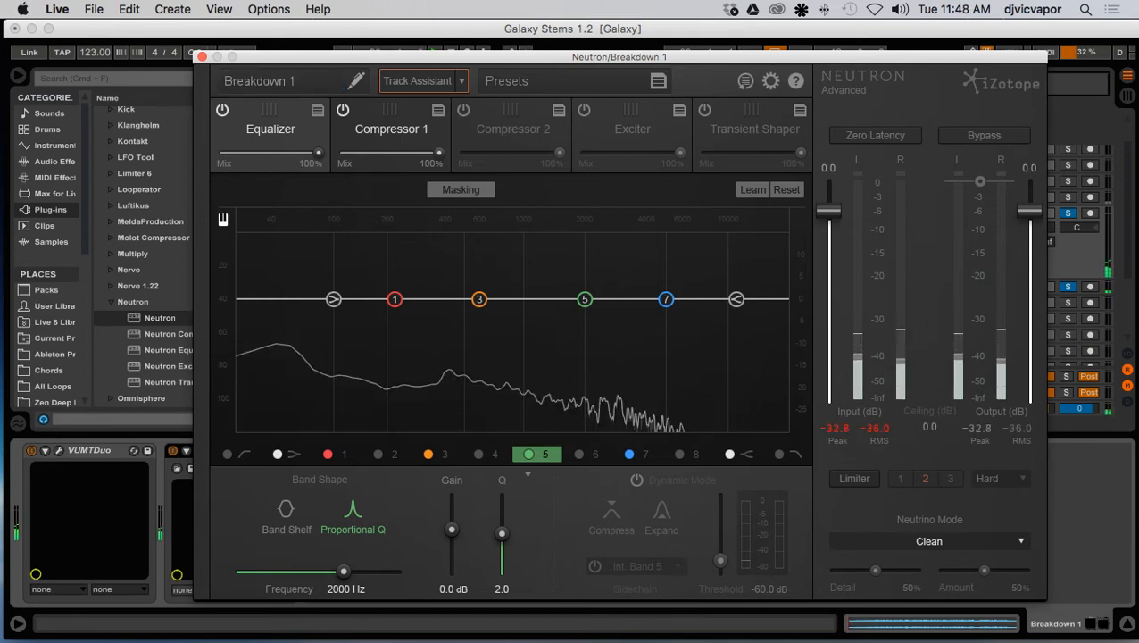
# Run Track Assistant on Breakdown 1's Neutron and review its compressor and exciter settings, closing the plug-in when done
pyautogui.click(411, 80)
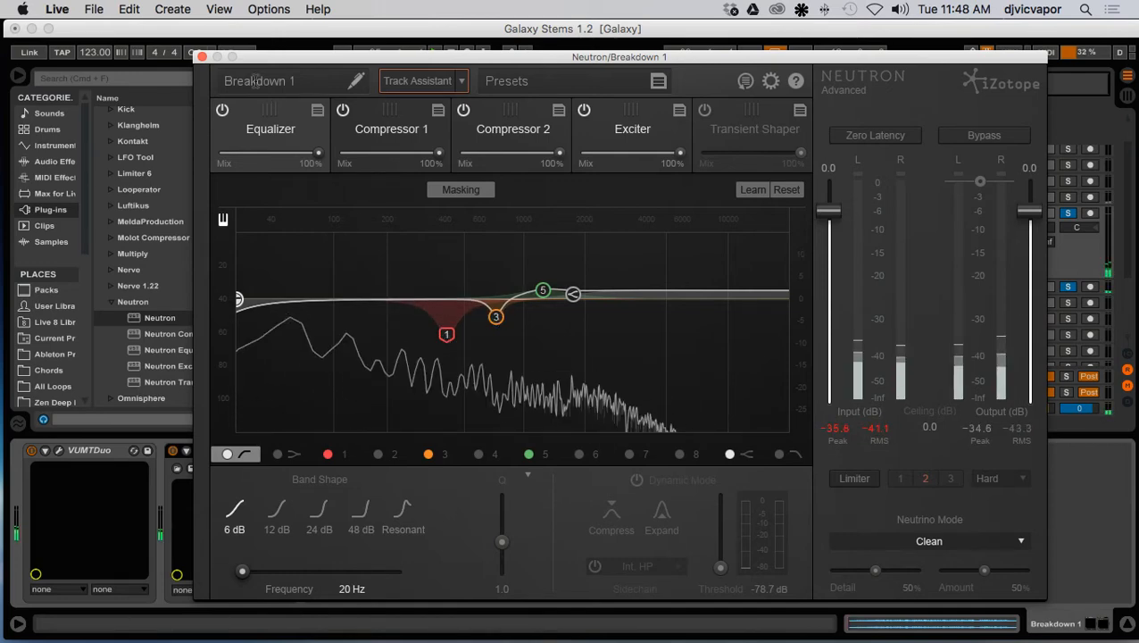
pyautogui.click(482, 127)
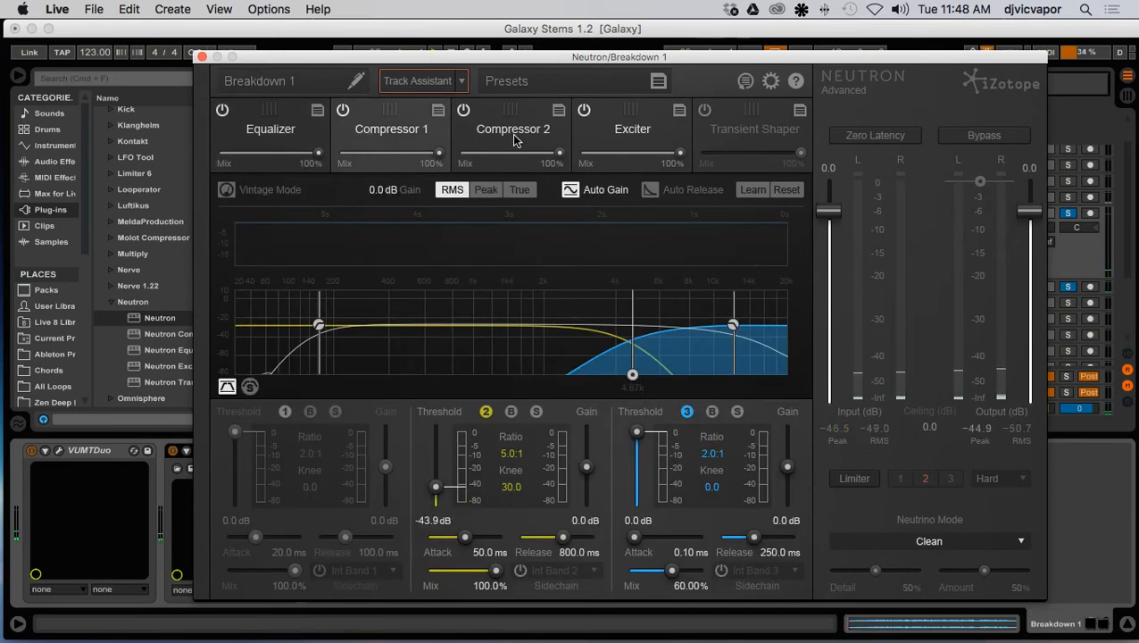
pyautogui.click(511, 134)
pyautogui.click(407, 134)
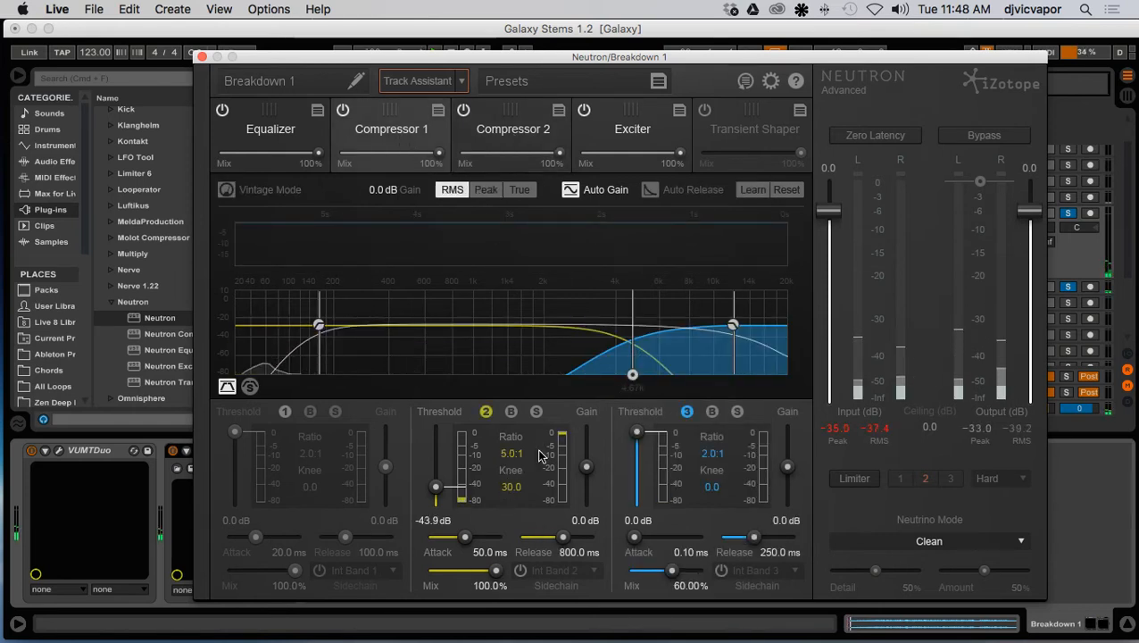
pyautogui.click(497, 144)
pyautogui.click(616, 136)
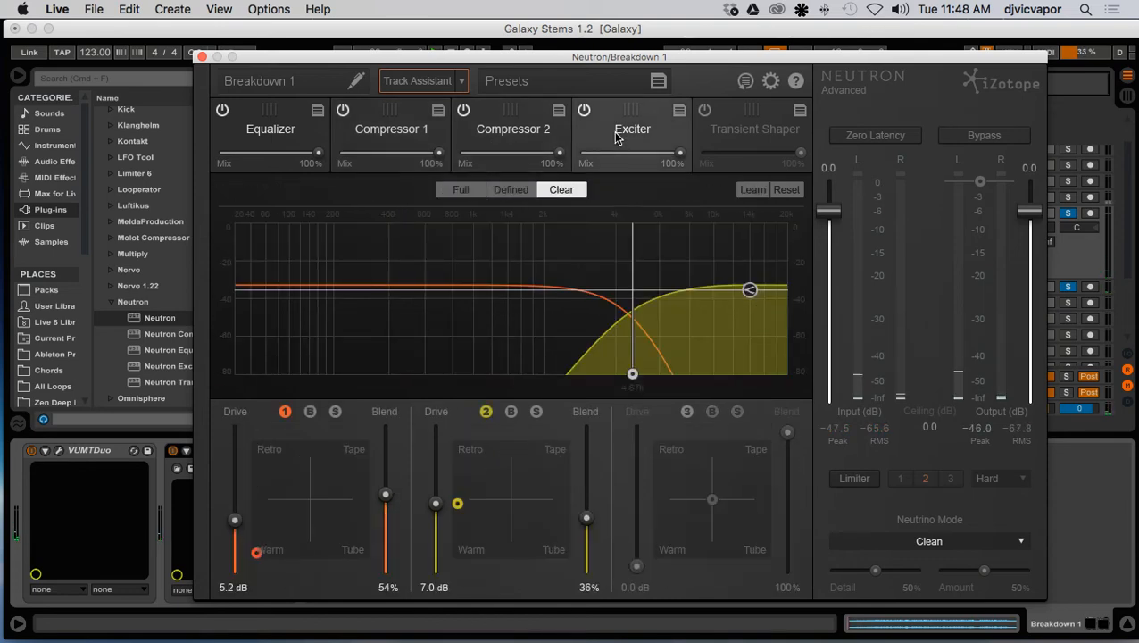
pyautogui.click(202, 58)
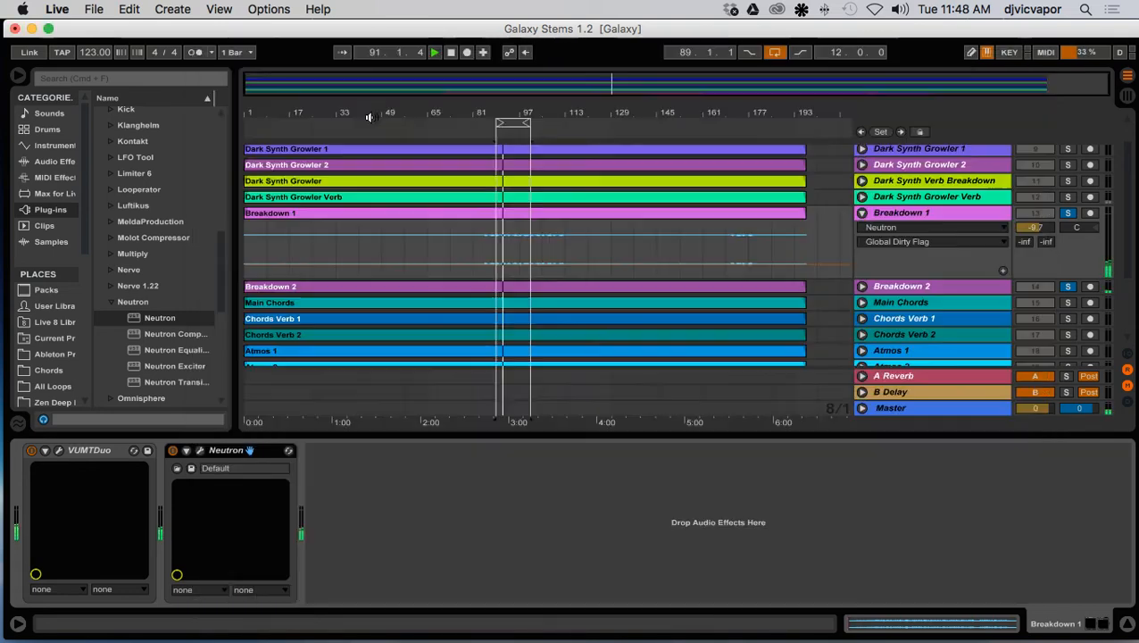
# Add Neutron to the Breakdown 2 track and compare the Breakdown 1 and Breakdown 2 waveforms with the plug-in open
pyautogui.click(932, 286)
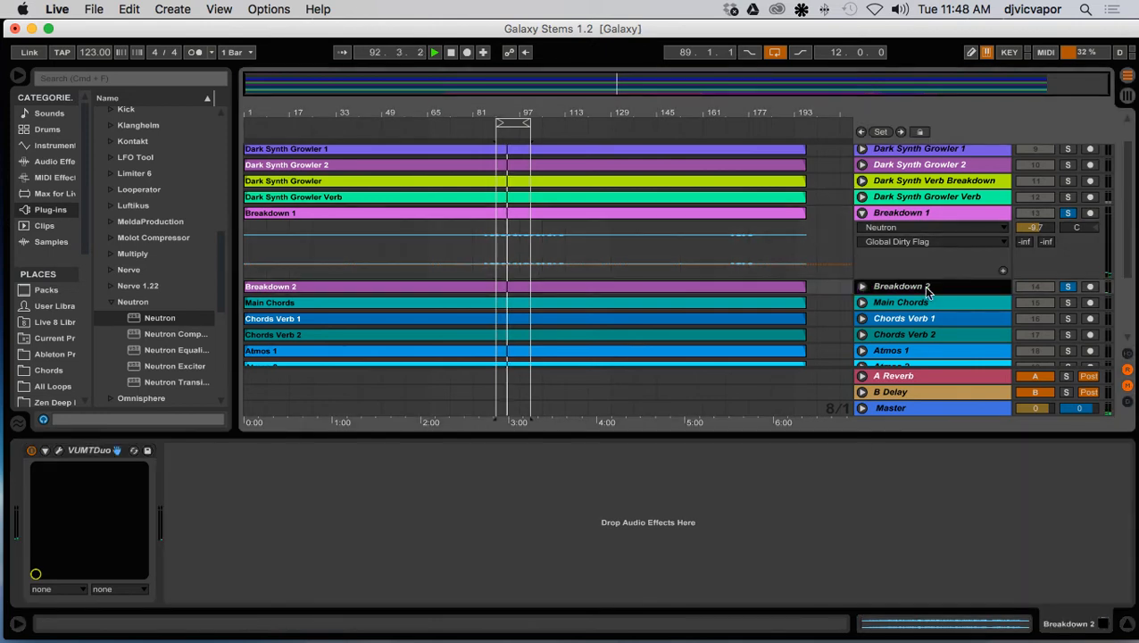
pyautogui.click(138, 321)
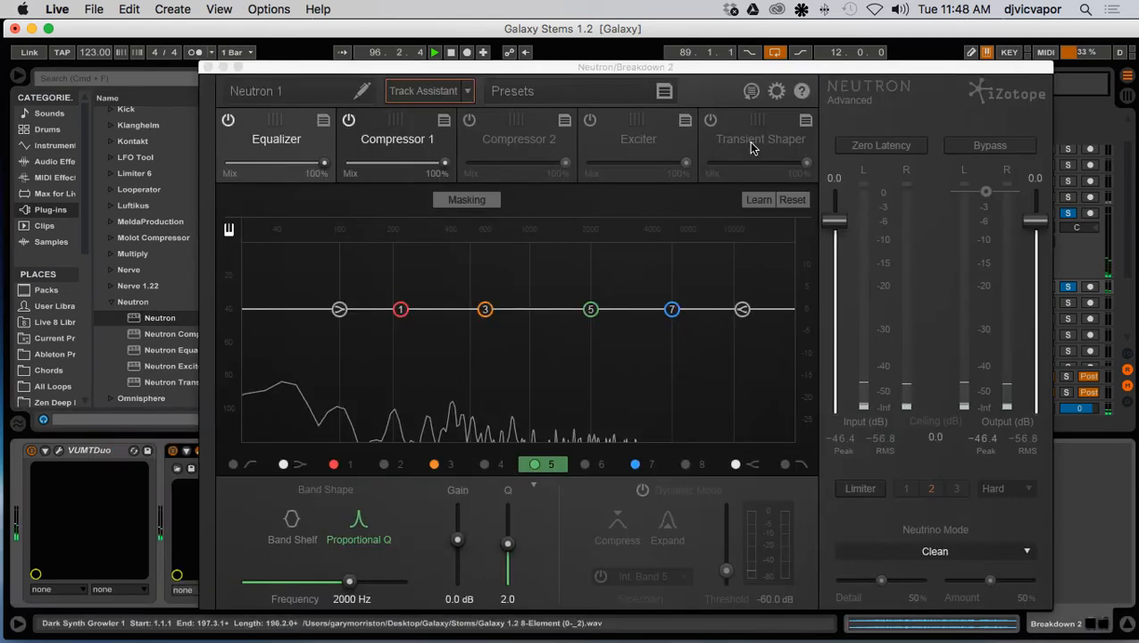
pyautogui.moveTo(786, 70); pyautogui.dragTo(544, 45)
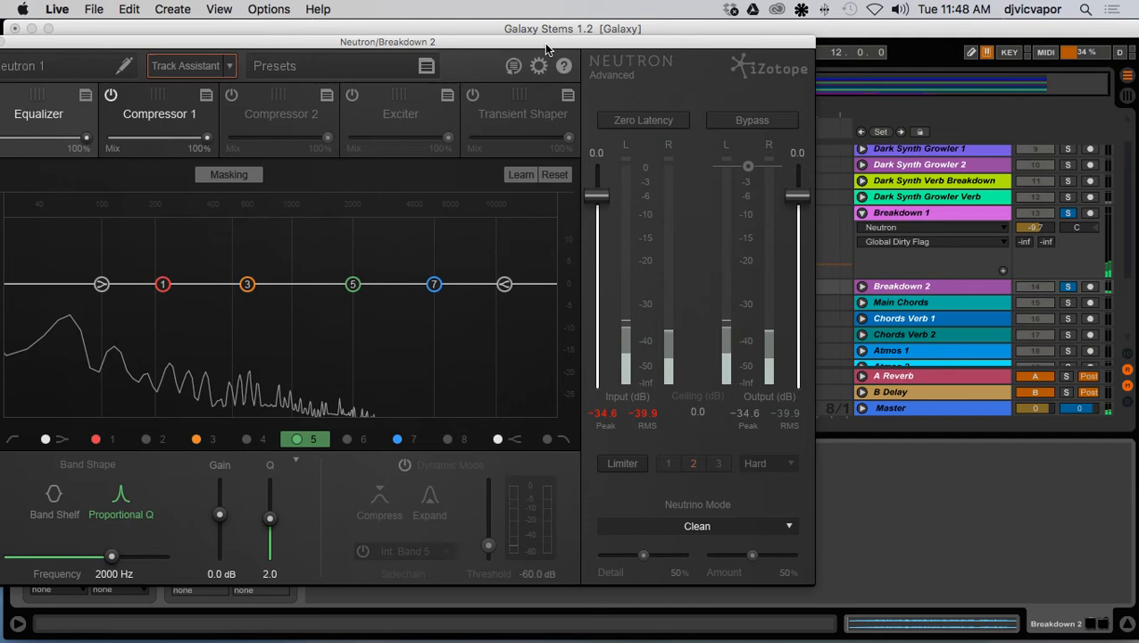
pyautogui.click(862, 214)
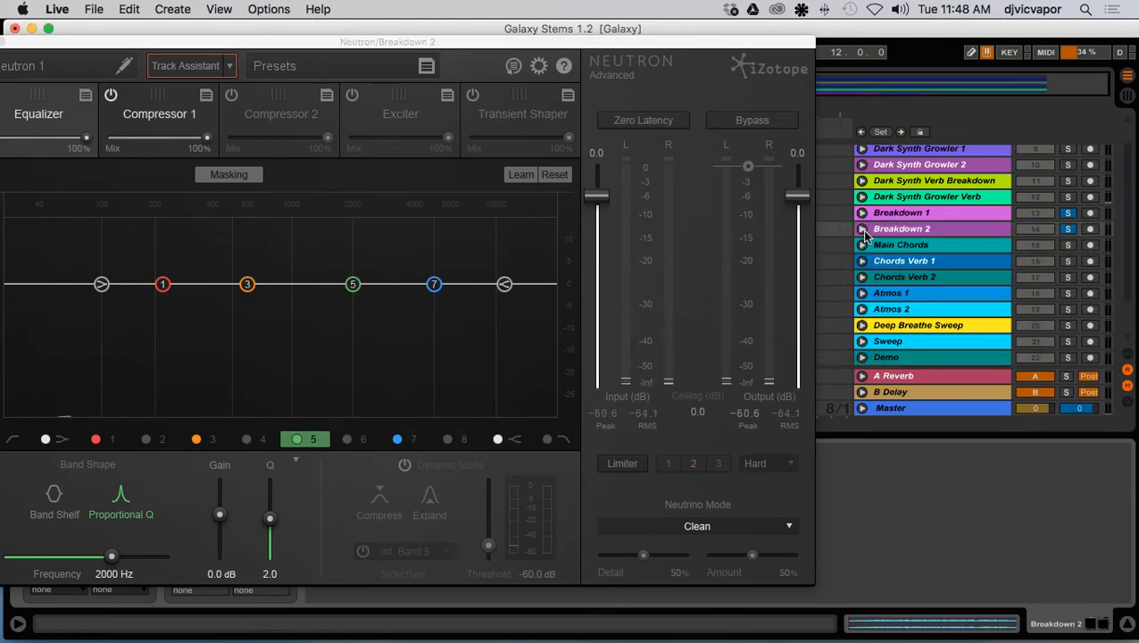
pyautogui.click(862, 229)
pyautogui.moveTo(730, 45); pyautogui.dragTo(966, 335)
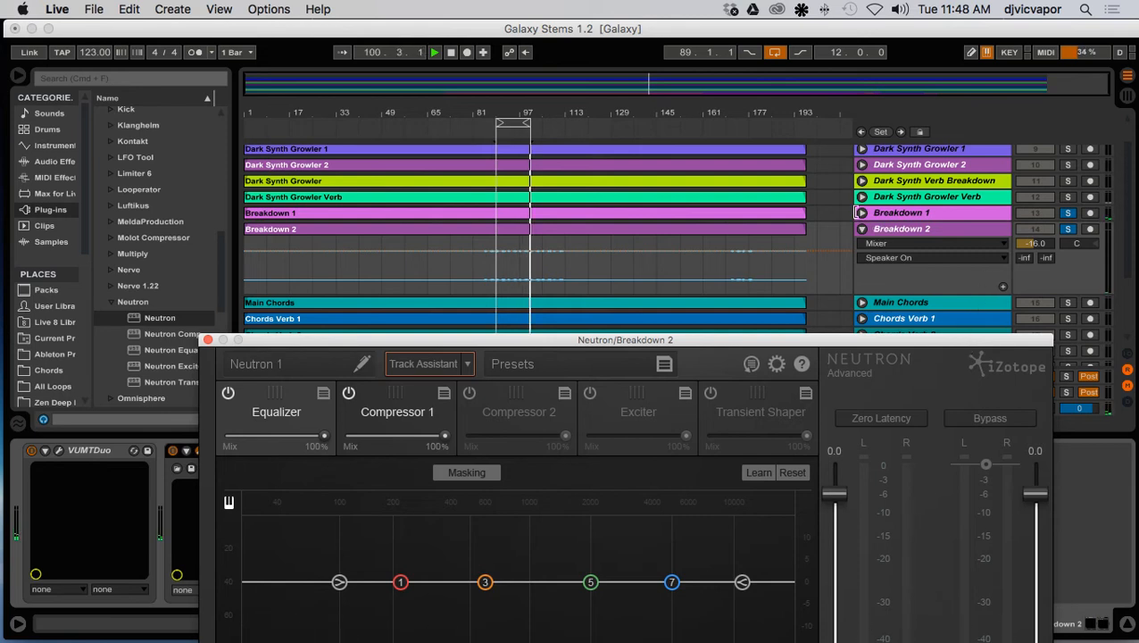
pyautogui.click(862, 214)
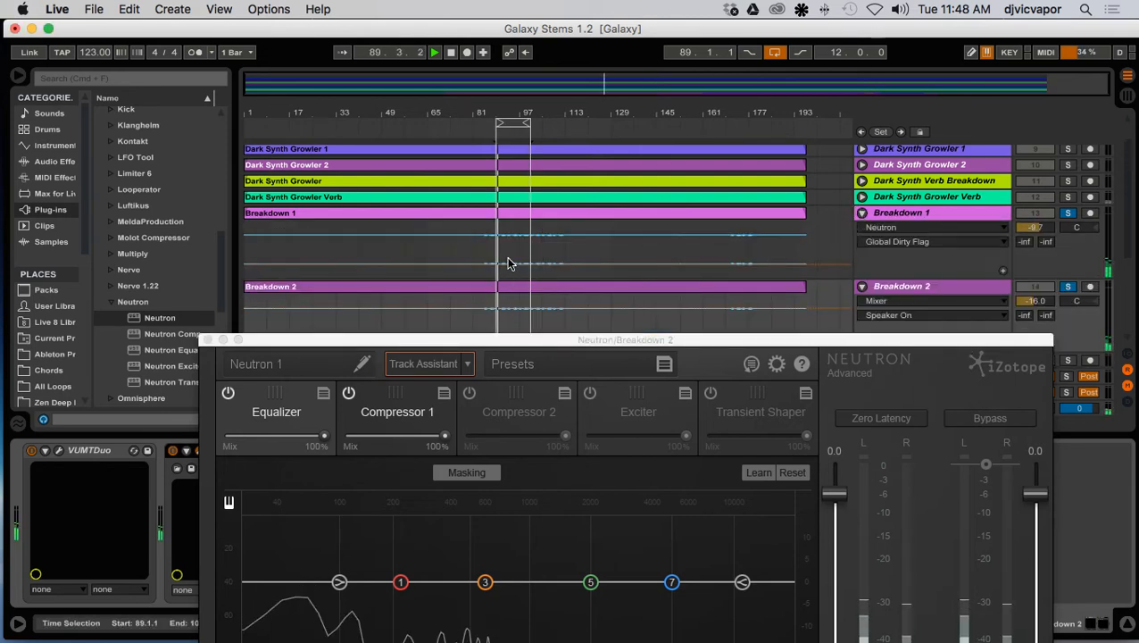
pyautogui.moveTo(513, 344); pyautogui.dragTo(503, 74)
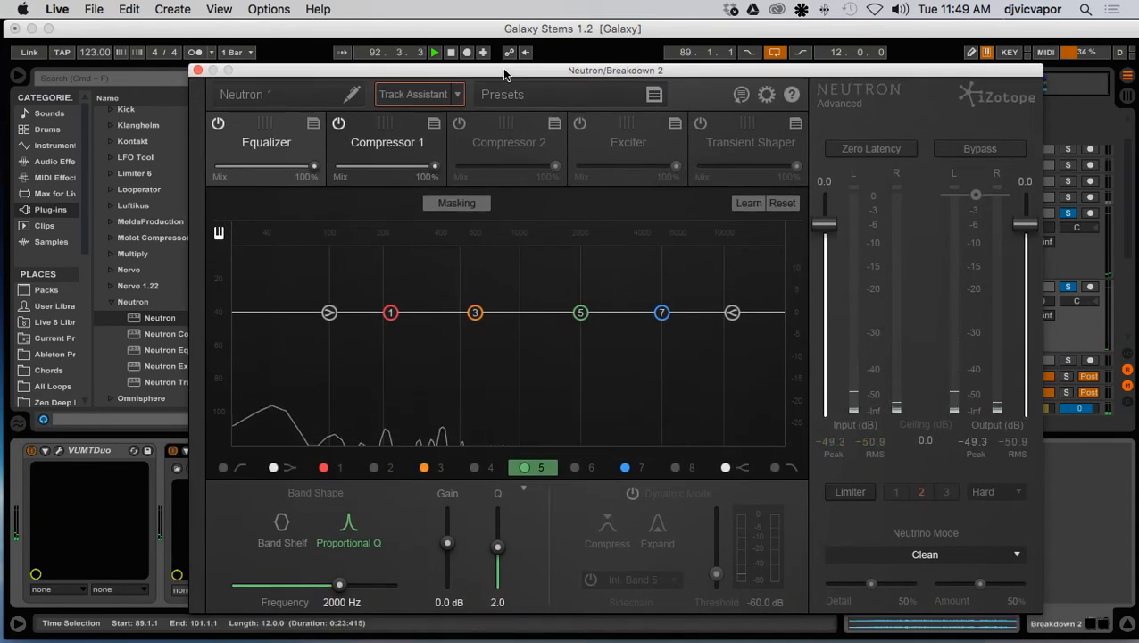
# Name the Neutron instance on the Breakdown 2 track Breakdown 2
pyautogui.click(327, 95)
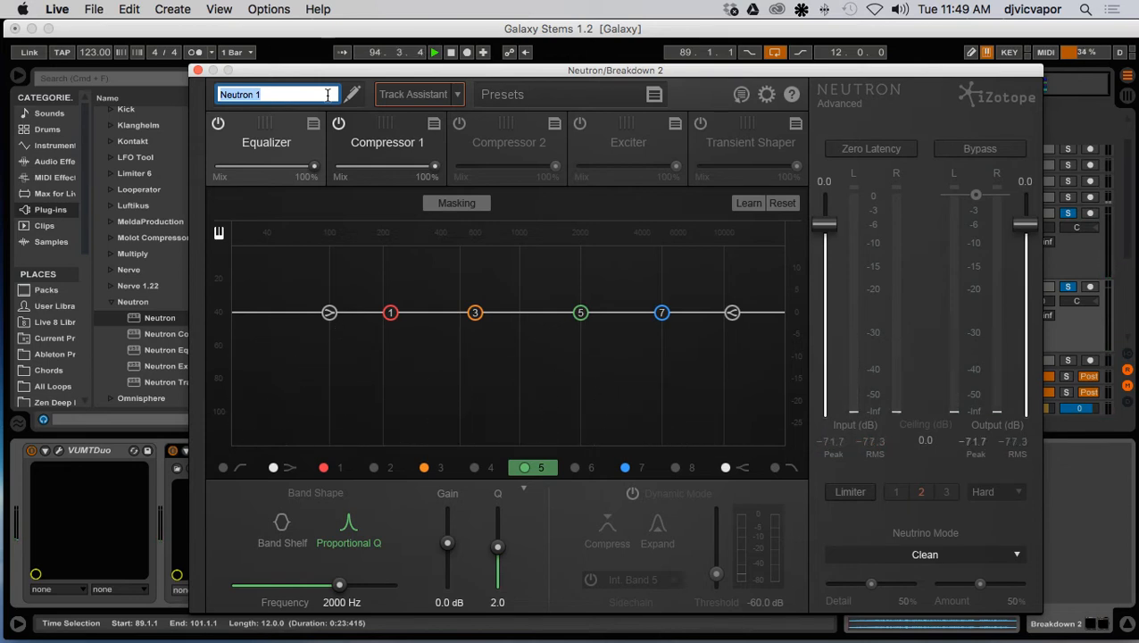
pyautogui.write('Bread')
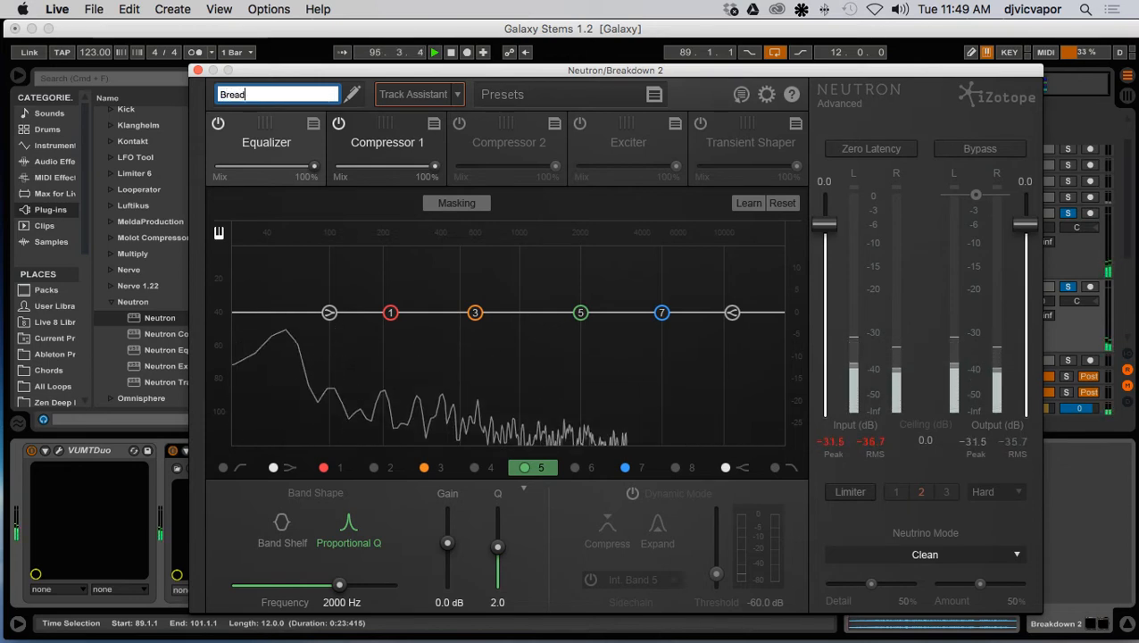
pyautogui.press('BackSpace')
pyautogui.write('kdw')
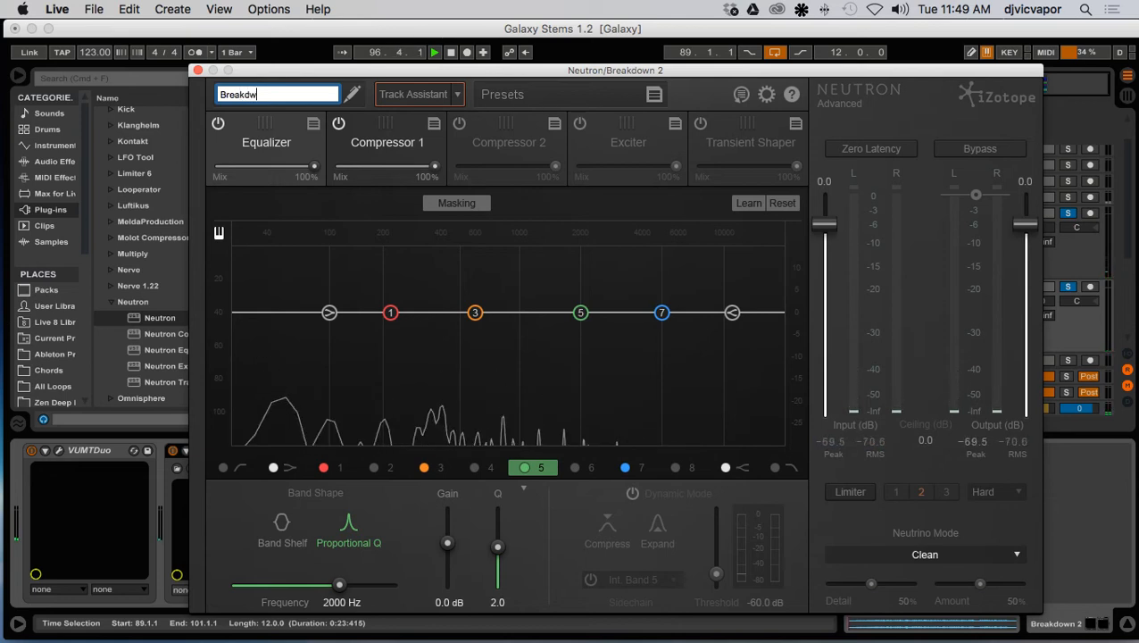
pyautogui.write('on')
pyautogui.press('BackSpace')
pyautogui.press('BackSpace')
pyautogui.press('BackSpace')
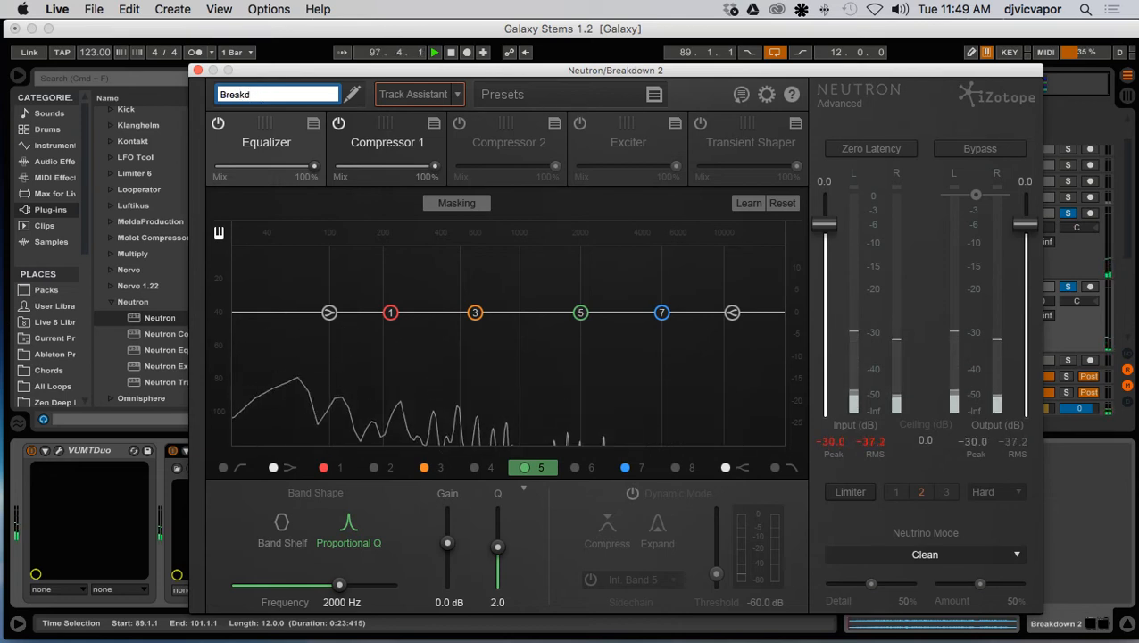
pyautogui.write('own 2')
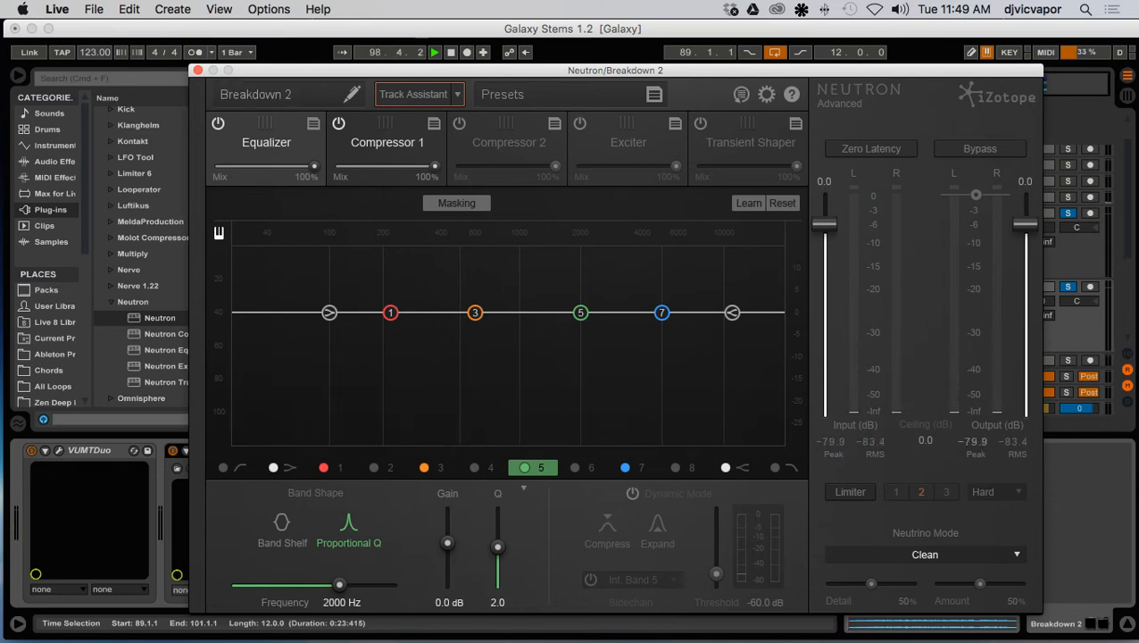
# Run Track Assistant on Breakdown 2's Neutron while the loop plays, moving the plug-in window to reveal the track controls
pyautogui.click(416, 96)
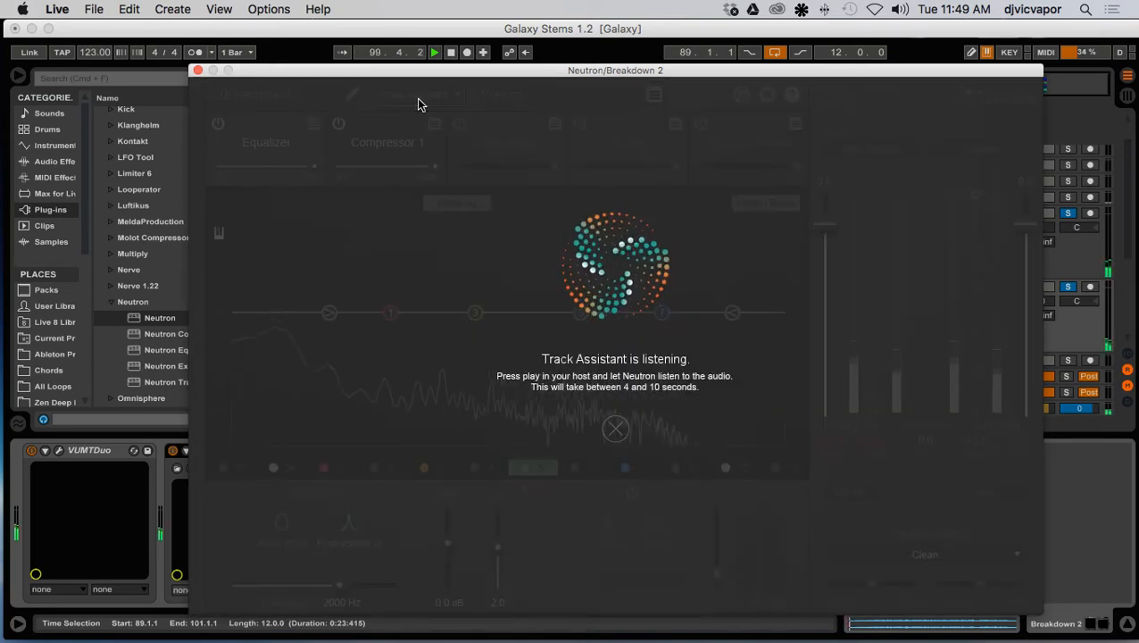
pyautogui.moveTo(423, 72); pyautogui.dragTo(353, 34)
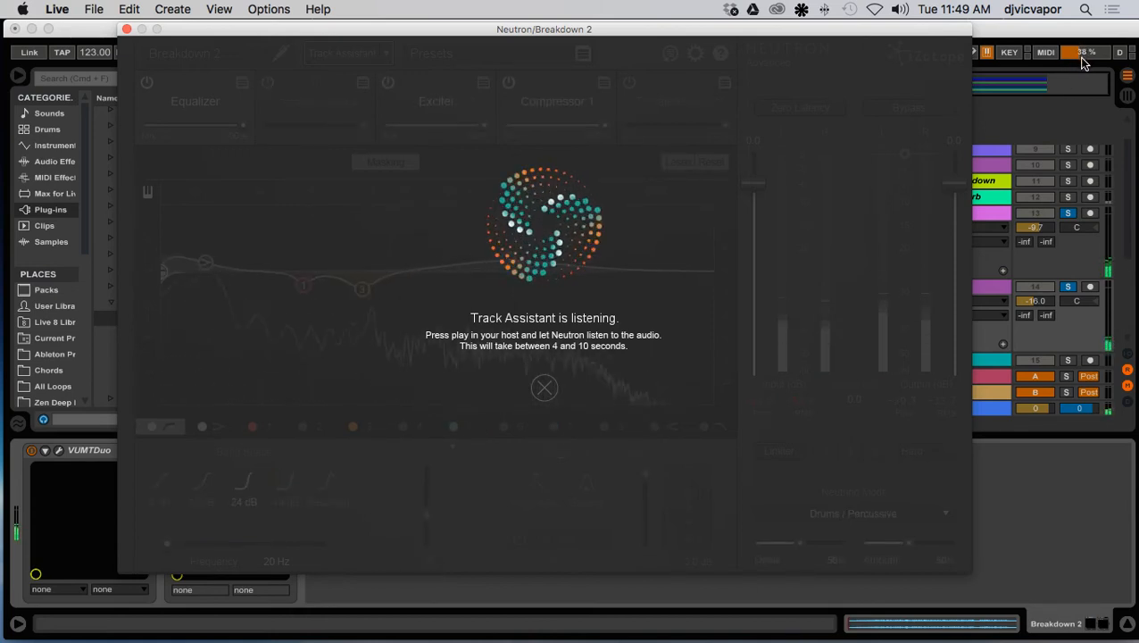
pyautogui.moveTo(701, 34); pyautogui.dragTo(732, 34)
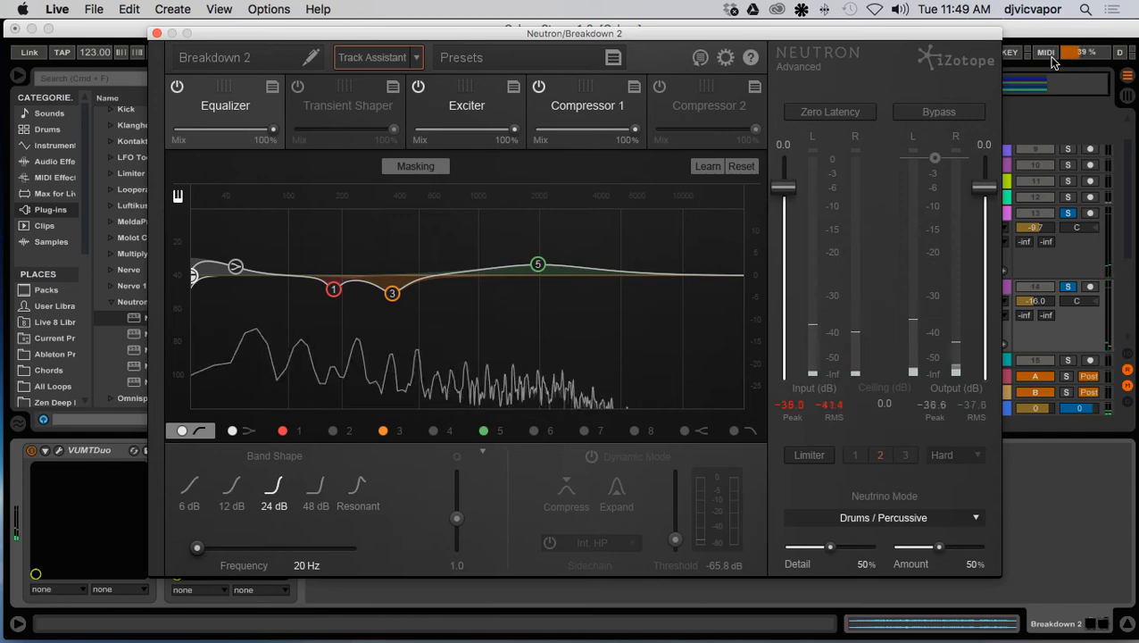
pyautogui.moveTo(826, 38); pyautogui.dragTo(836, 36)
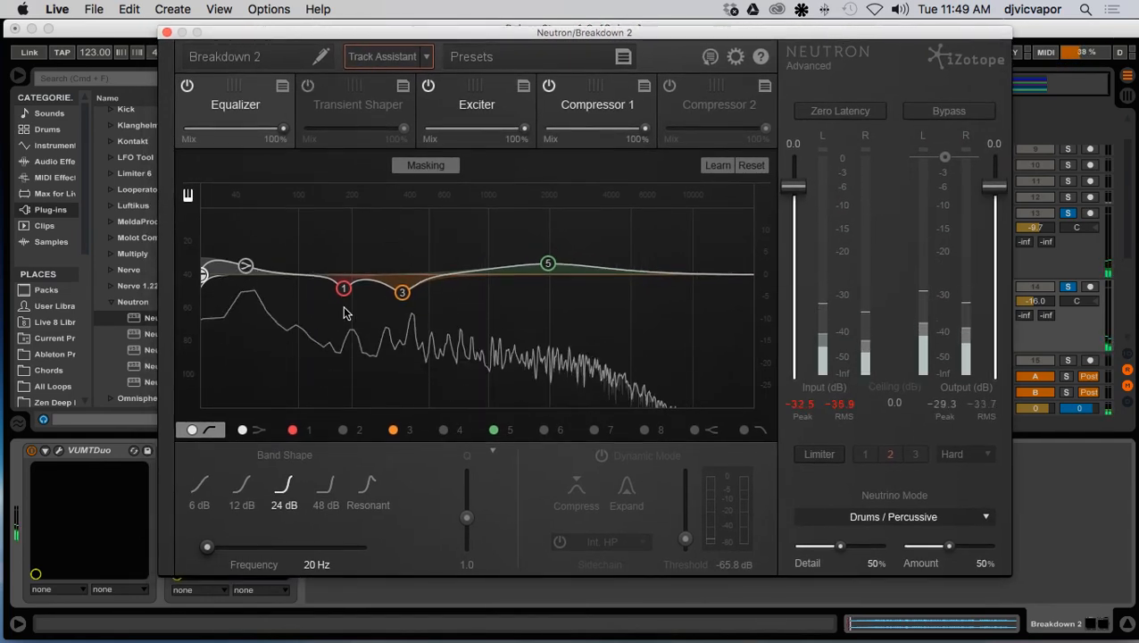
# Check Breakdown 2's masking against Breakdown 1 in the equalizer, turning masking off and closing the plug-in when done
pyautogui.click(449, 168)
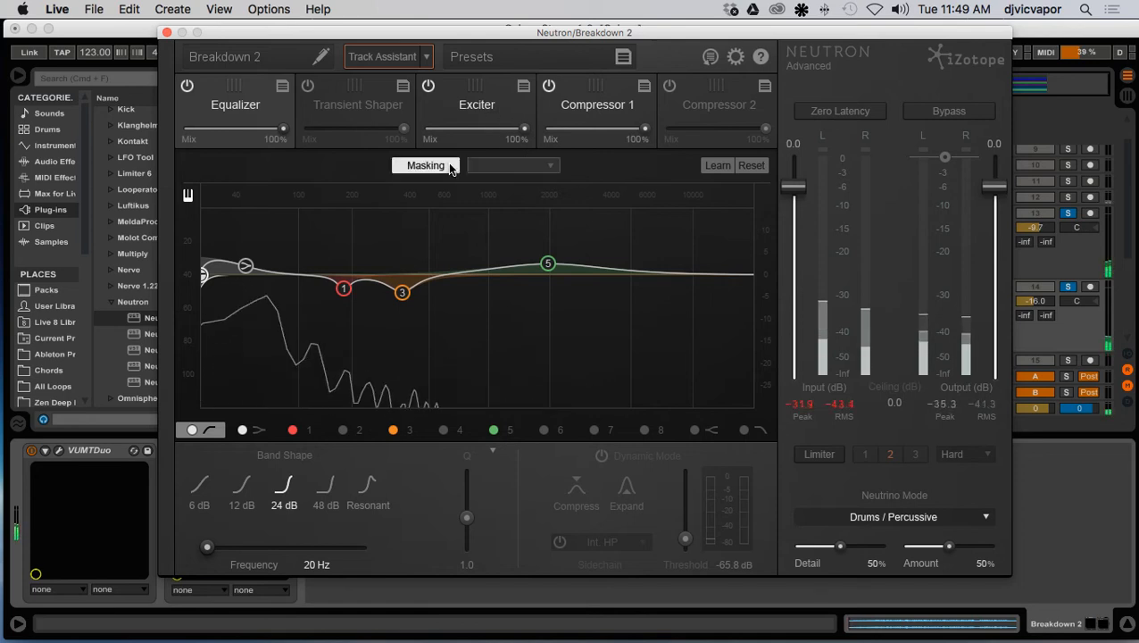
pyautogui.click(510, 171)
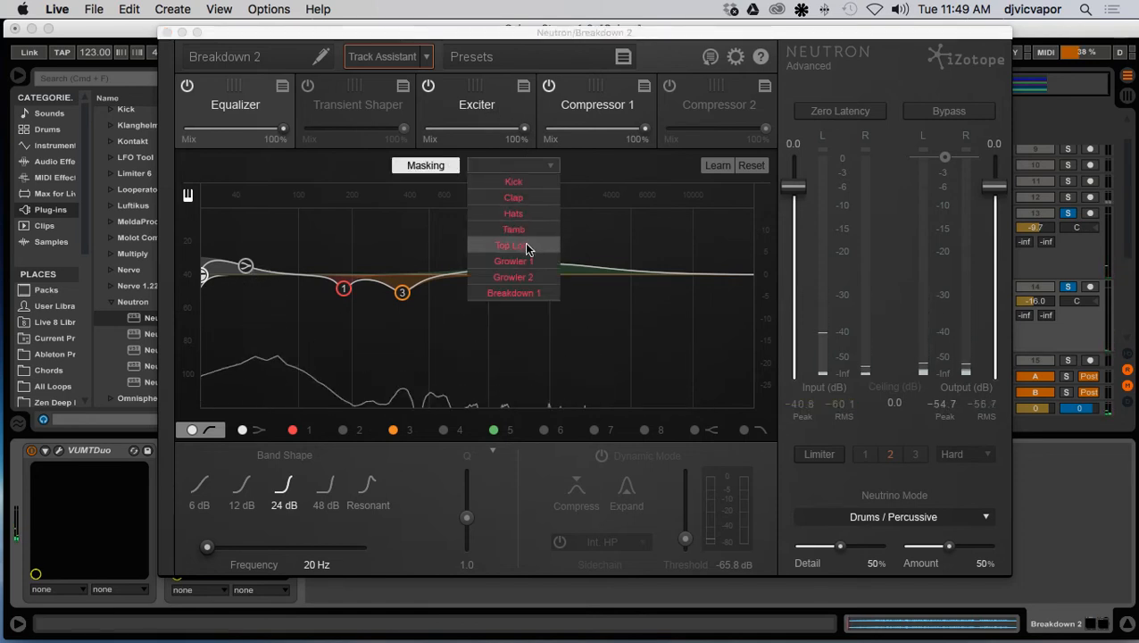
pyautogui.click(526, 294)
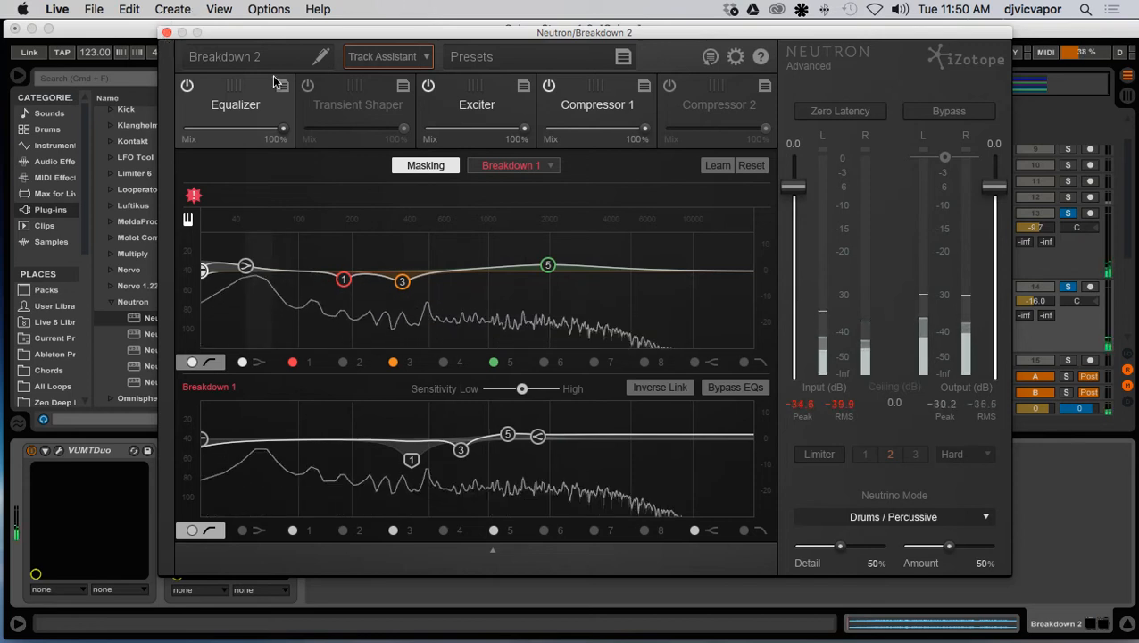
pyautogui.click(487, 166)
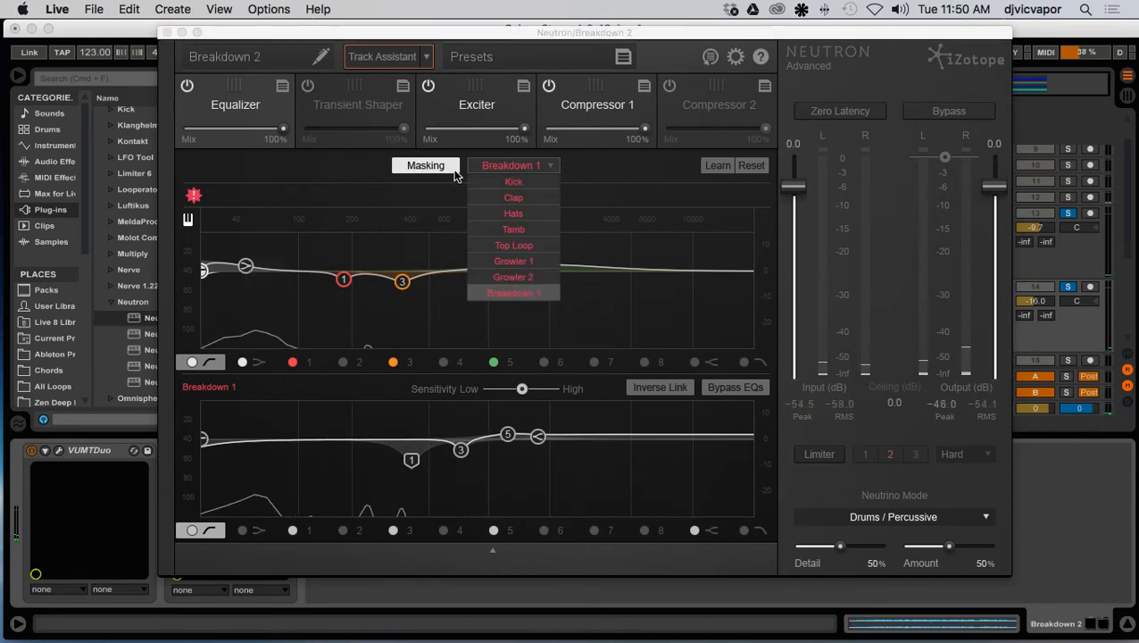
pyautogui.click(447, 167)
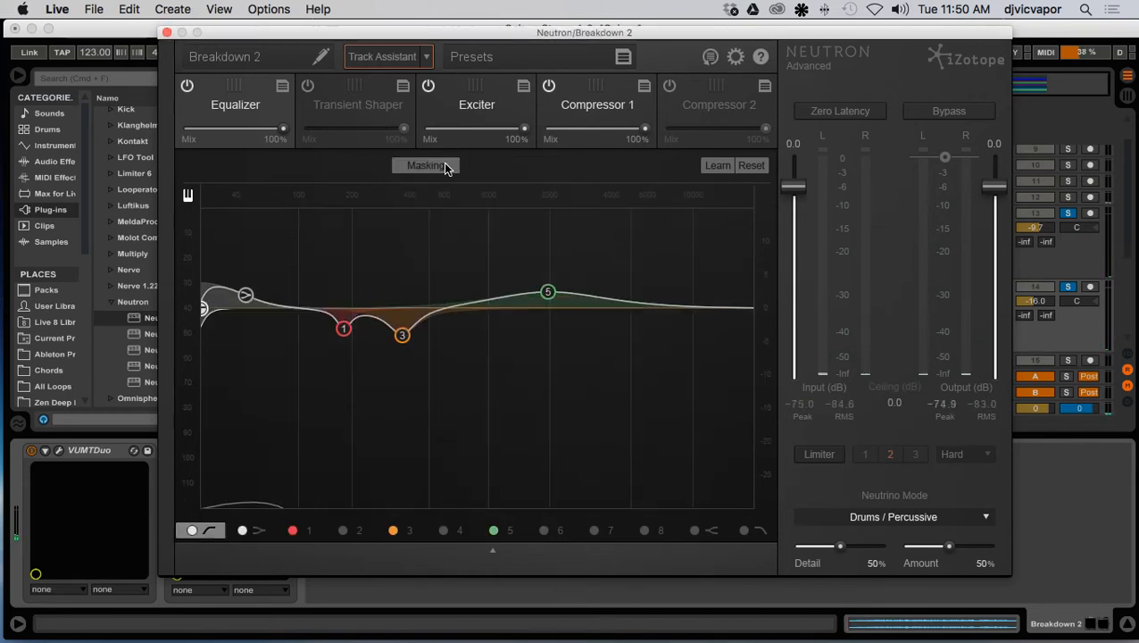
pyautogui.click(166, 32)
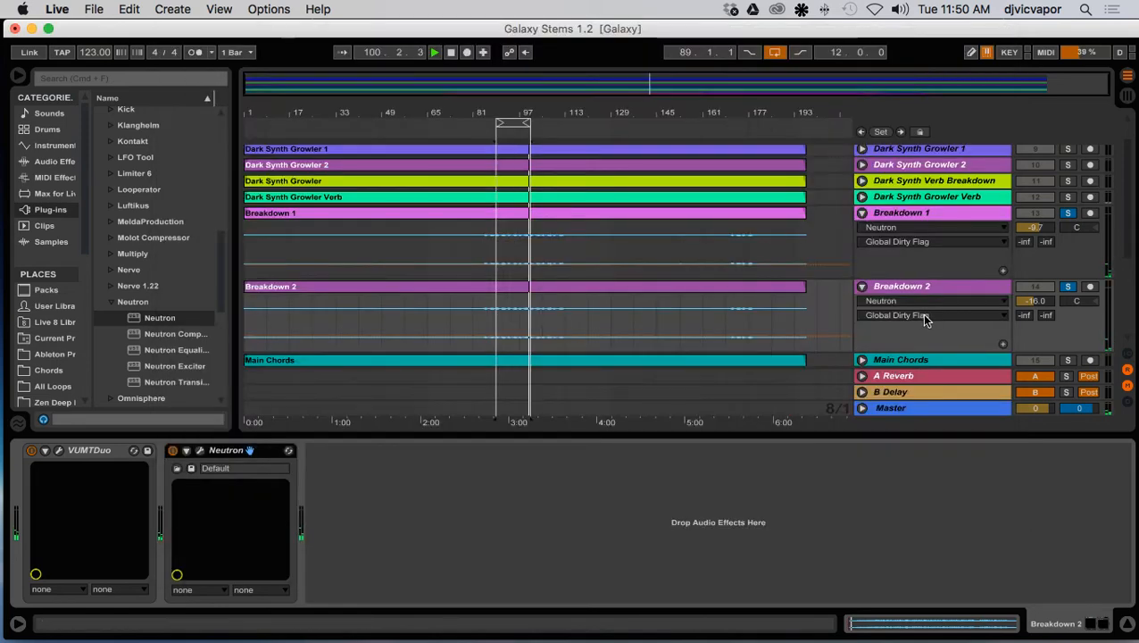
# Fold both Breakdown tracks, solo and unfold Main Chords, and move the 12-bar loop region to start at bar 17
pyautogui.click(861, 213)
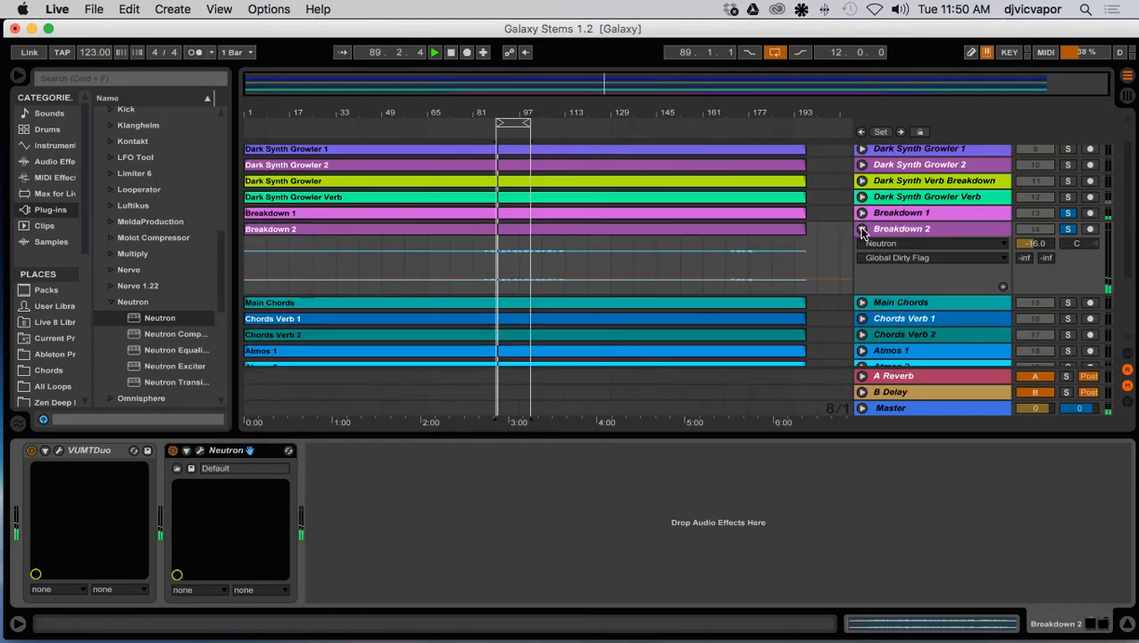
pyautogui.click(861, 230)
pyautogui.click(1066, 245)
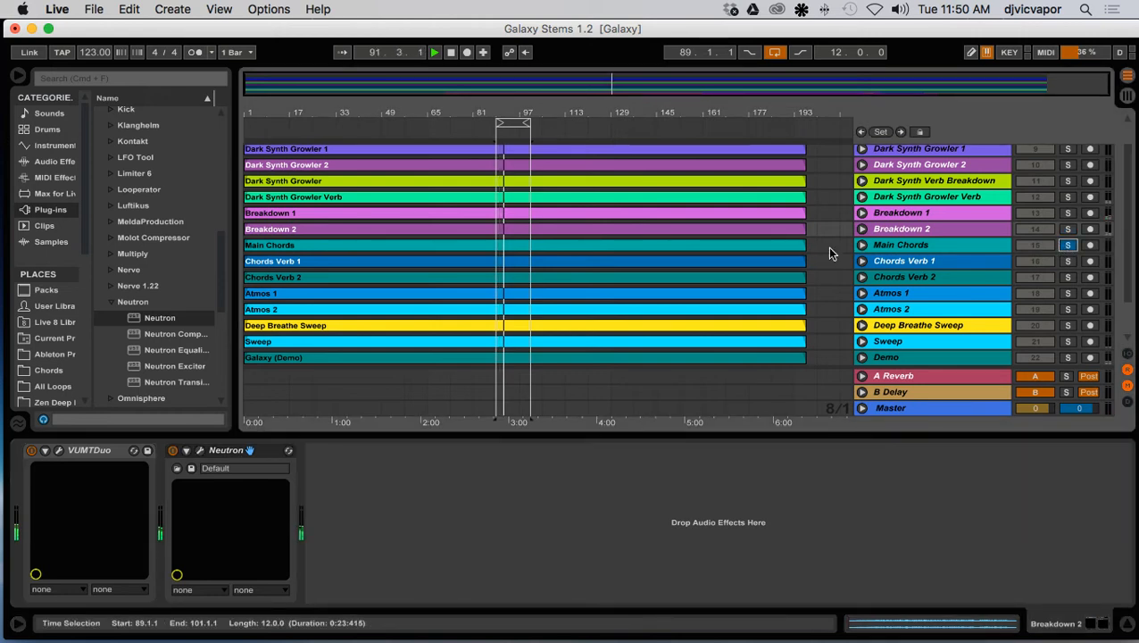
pyautogui.click(861, 245)
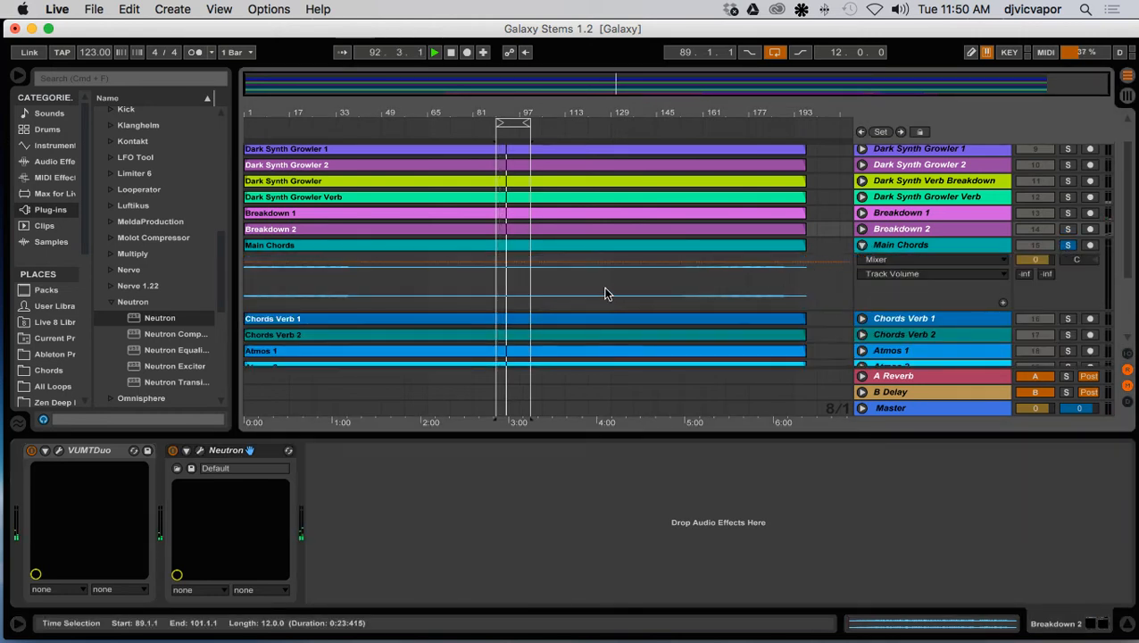
pyautogui.moveTo(506, 122); pyautogui.dragTo(314, 144)
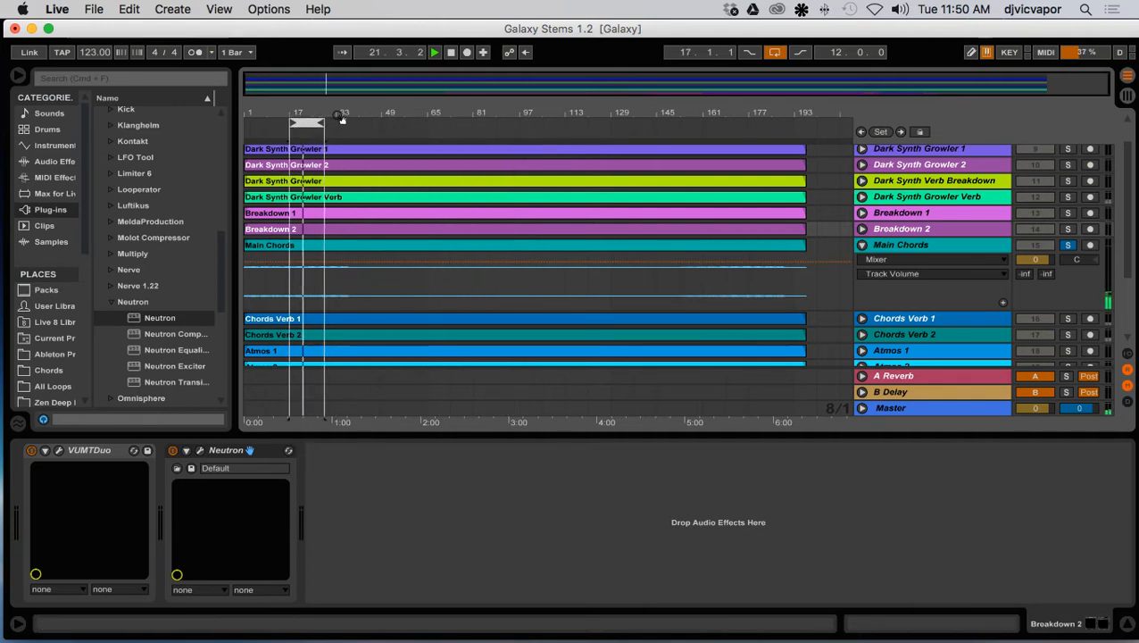
# Add Neutron to the Main Chords track and name the instance Chords
pyautogui.click(940, 246)
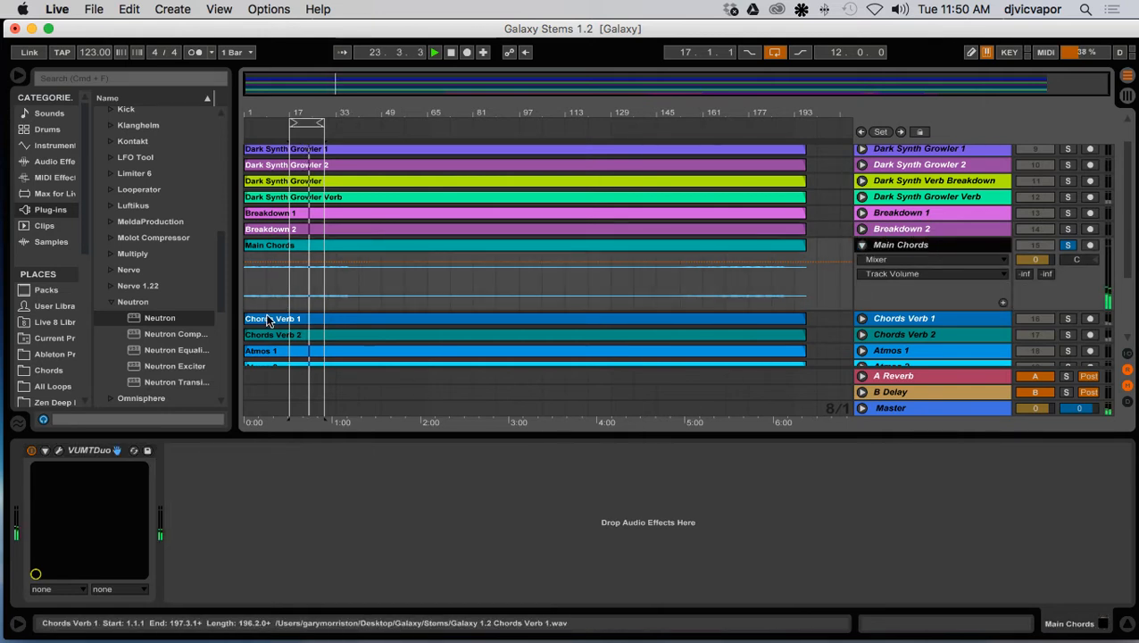
pyautogui.click(135, 320)
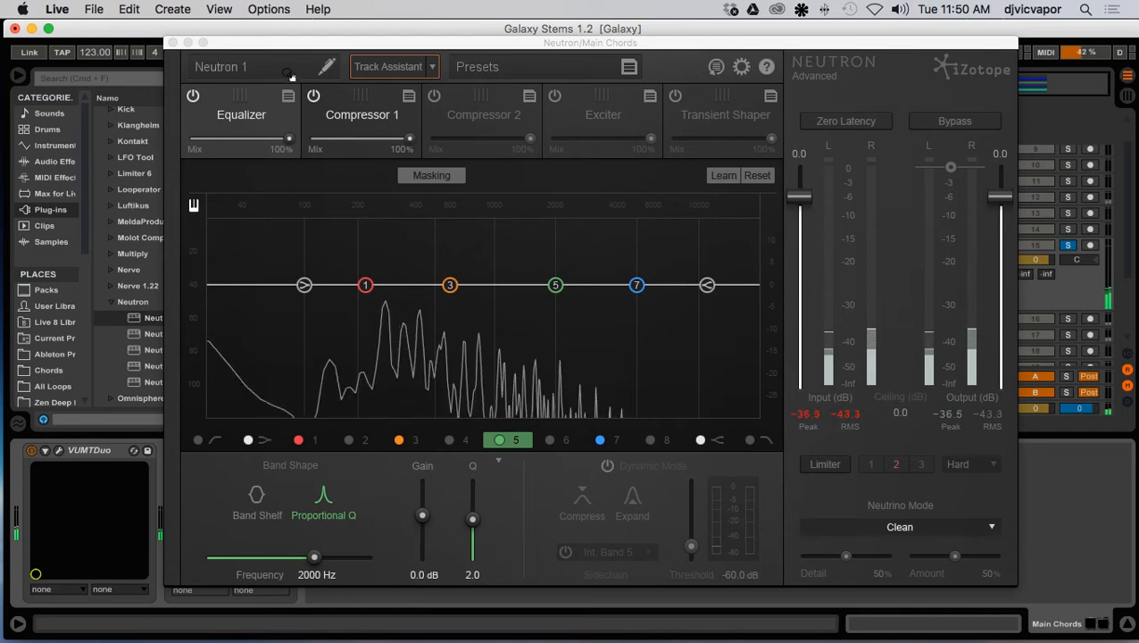
pyautogui.click(291, 74)
pyautogui.write('c')
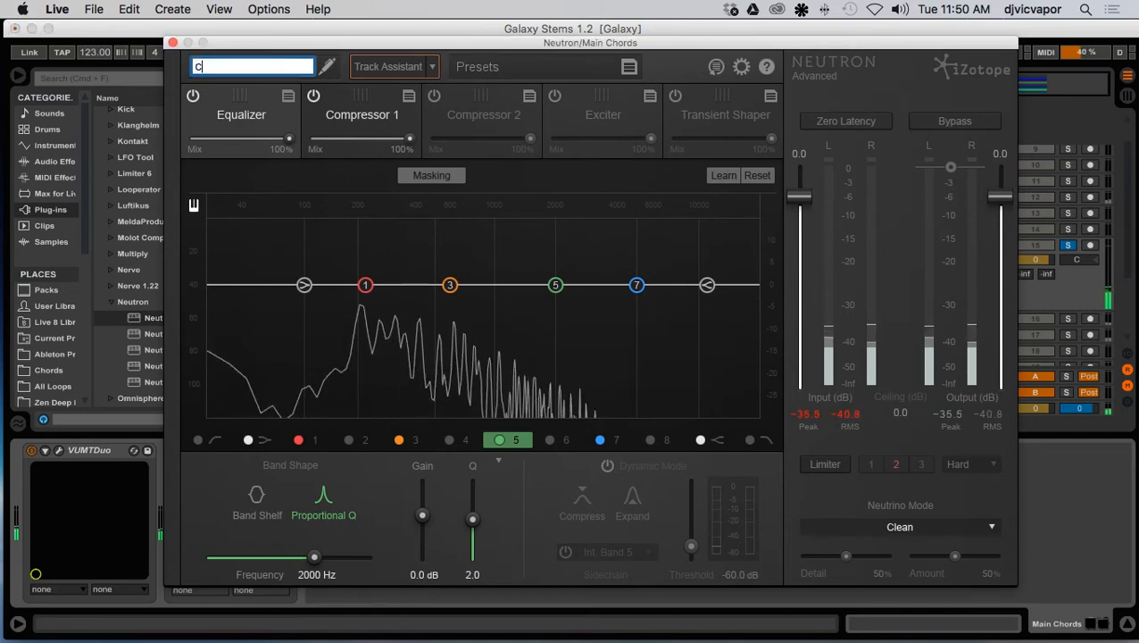
pyautogui.write('hords')
pyautogui.press('Return')
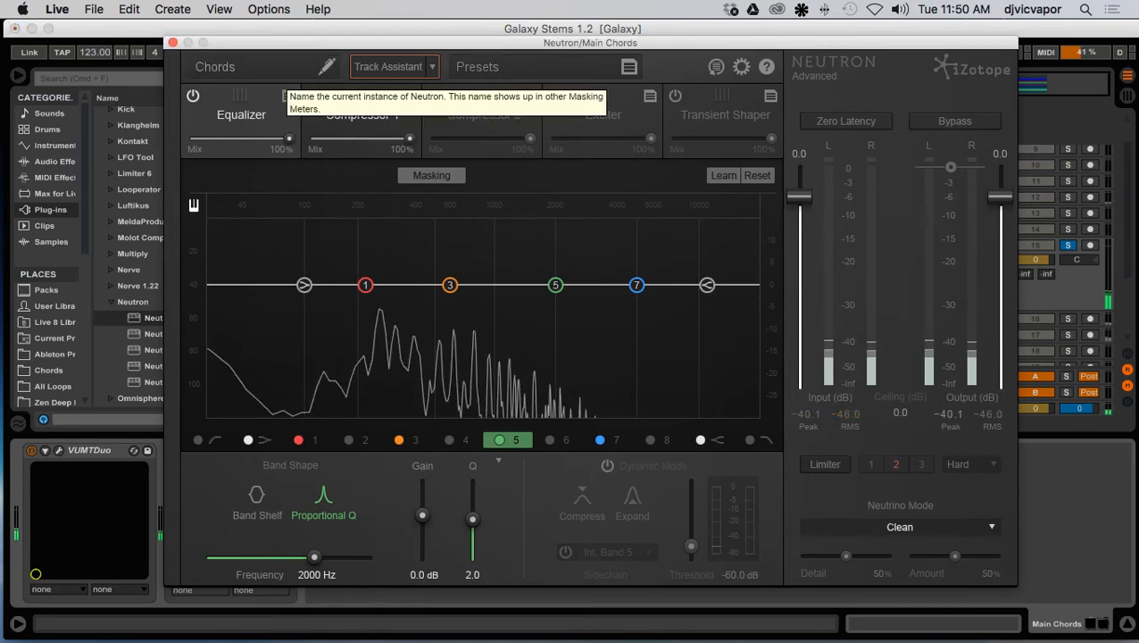
# Run Track Assistant on the Main Chords track's Neutron and dismiss its listening overlay
pyautogui.click(391, 68)
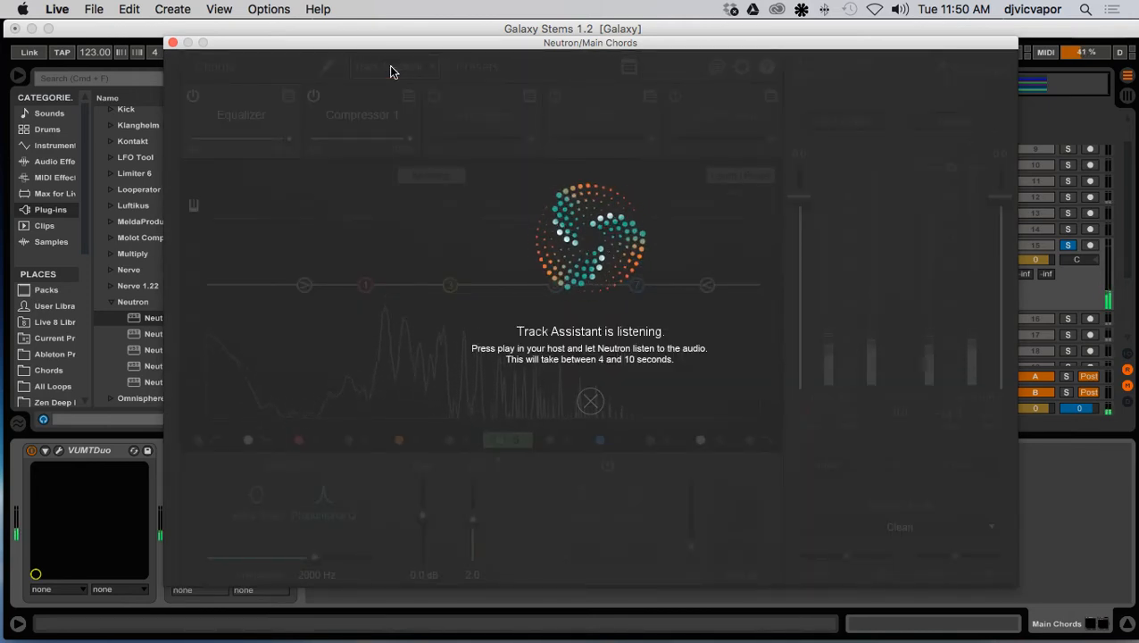
pyautogui.moveTo(393, 43); pyautogui.dragTo(381, 26)
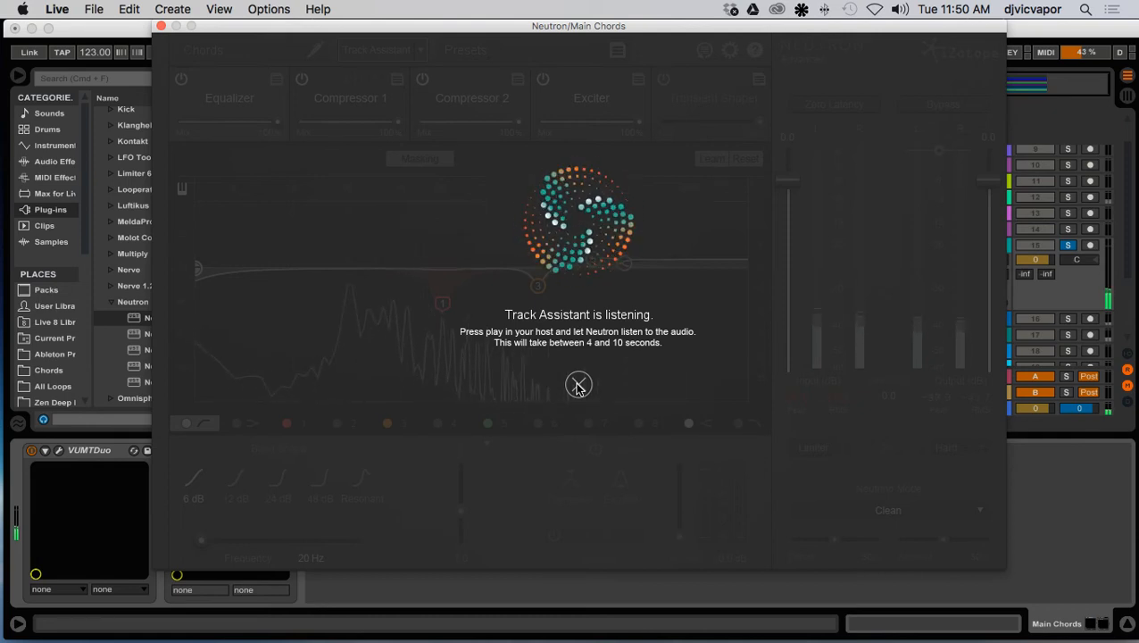
pyautogui.click(578, 386)
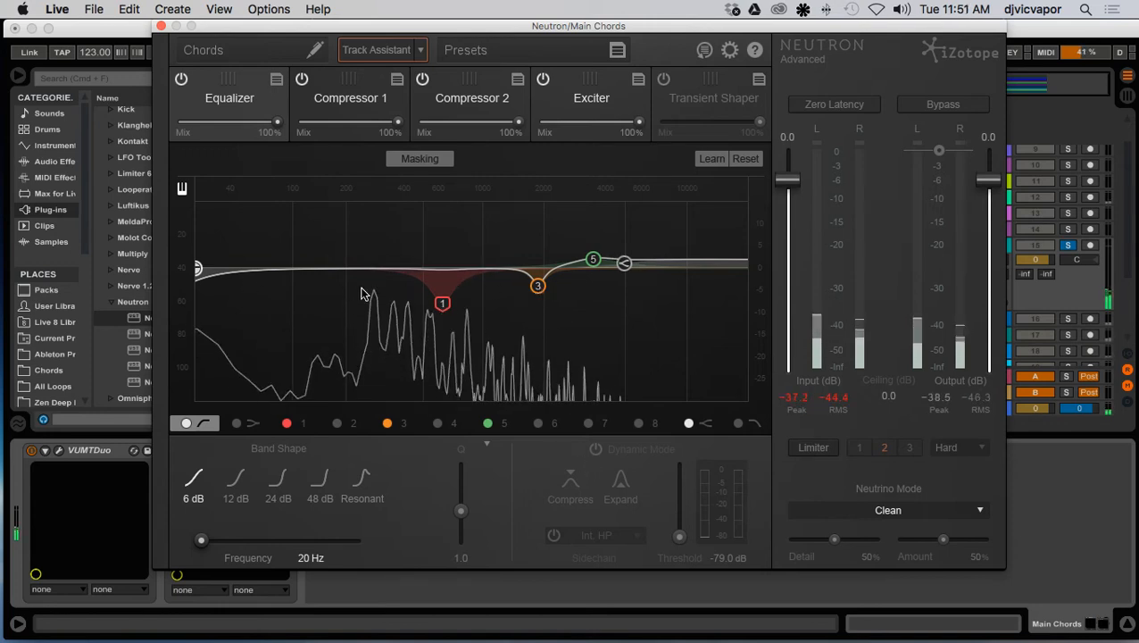
# Review the Chords instance's EQ band 1, both compressors and exciter settings, closing the plug-in when done
pyautogui.click(443, 308)
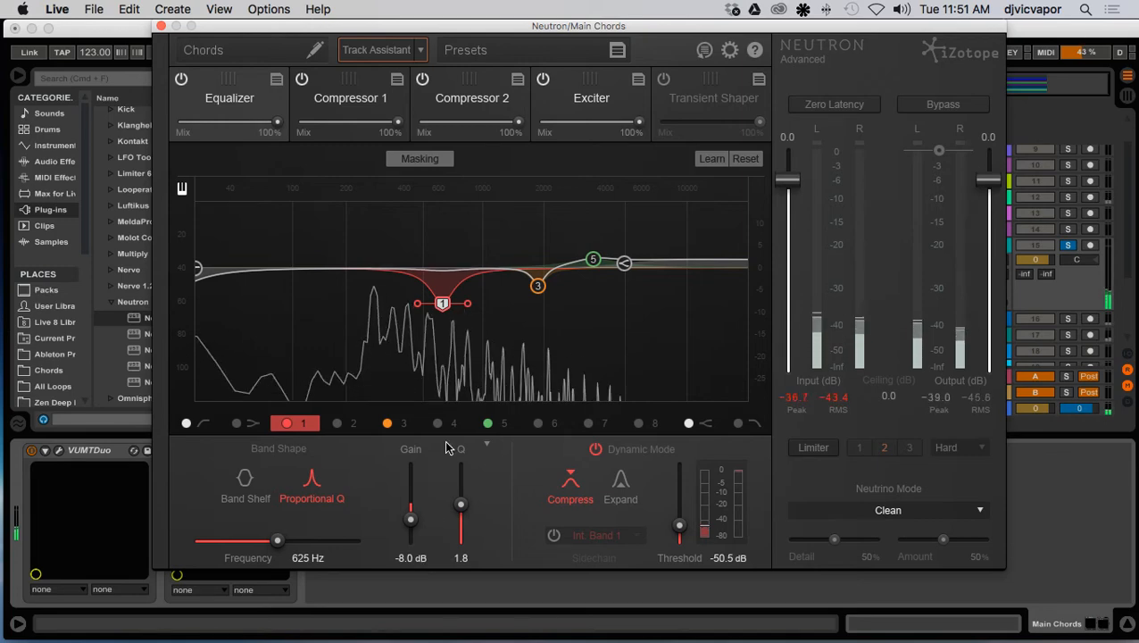
pyautogui.click(338, 116)
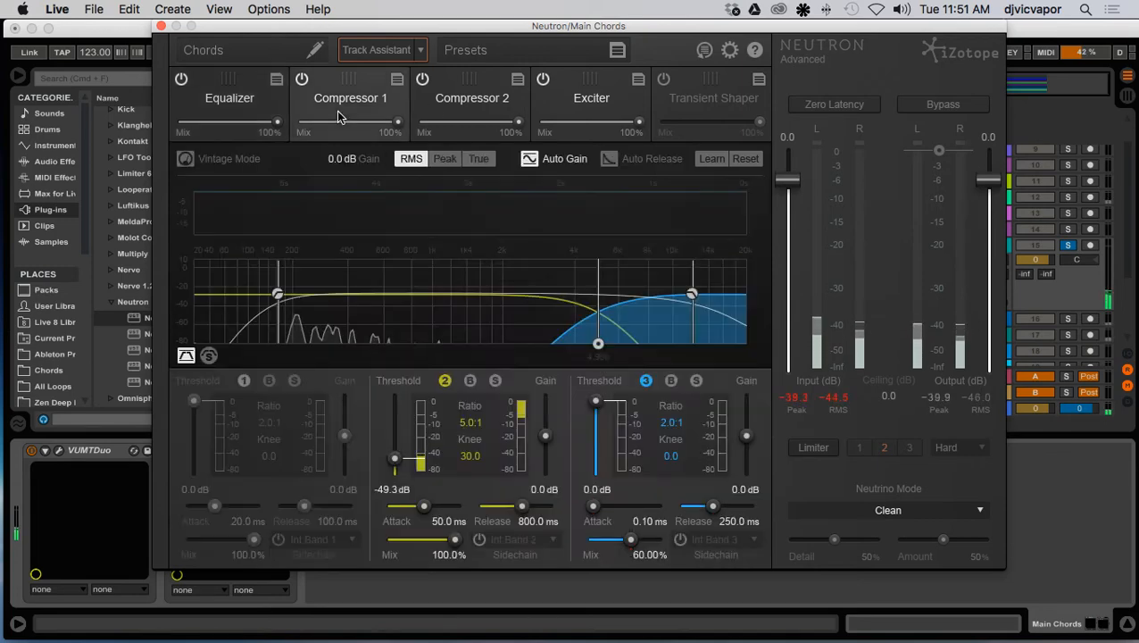
pyautogui.click(493, 103)
pyautogui.click(582, 111)
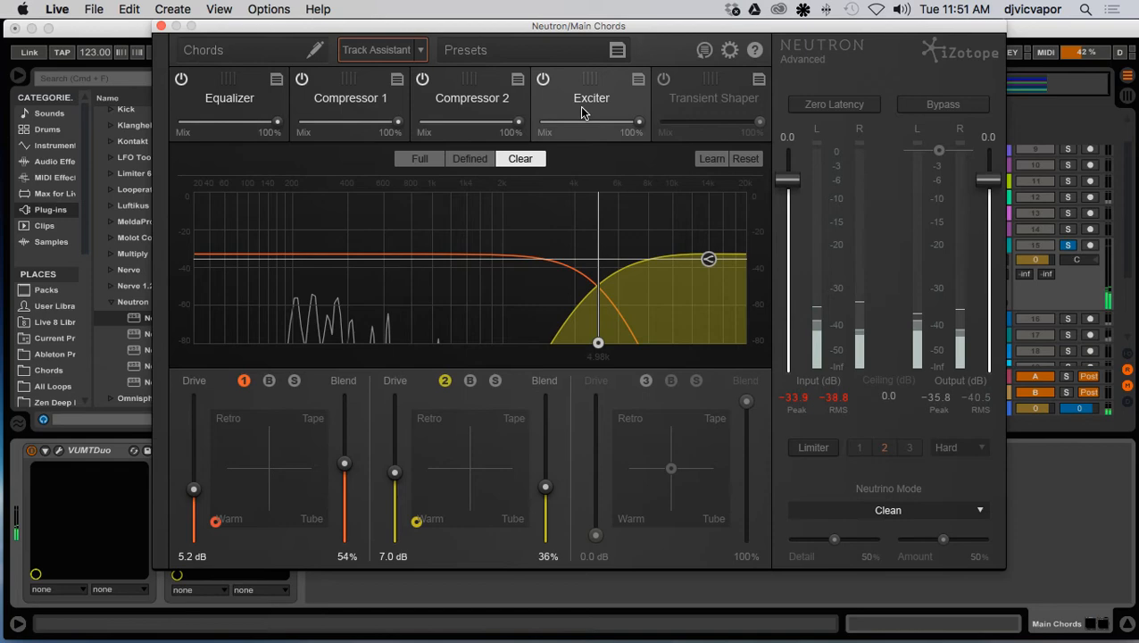
pyautogui.click(480, 100)
pyautogui.click(374, 102)
pyautogui.click(214, 91)
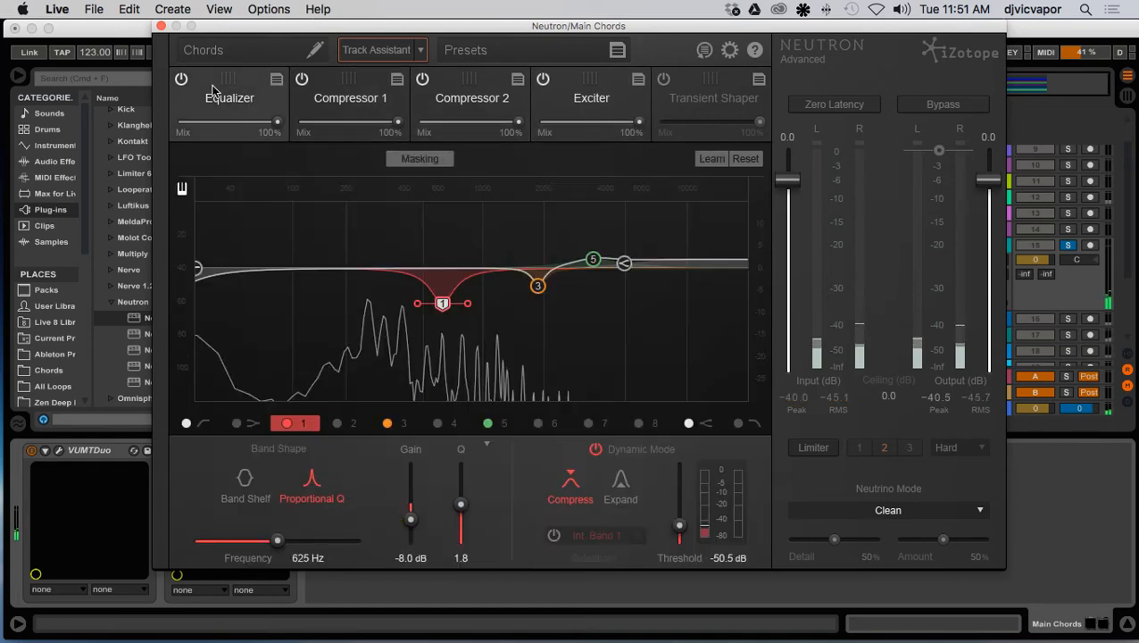
pyautogui.click(161, 26)
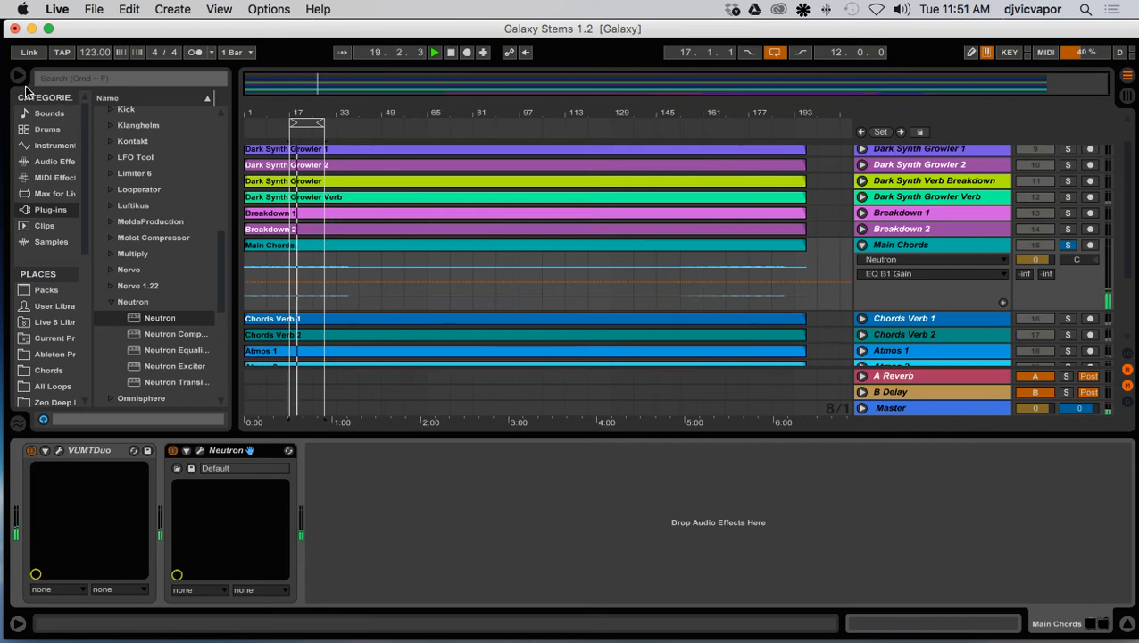
# Expand Galaxy Project in the browser's Ableton projects folder, then stop playback and return to the song start
pyautogui.scroll(-3, 51, 337)
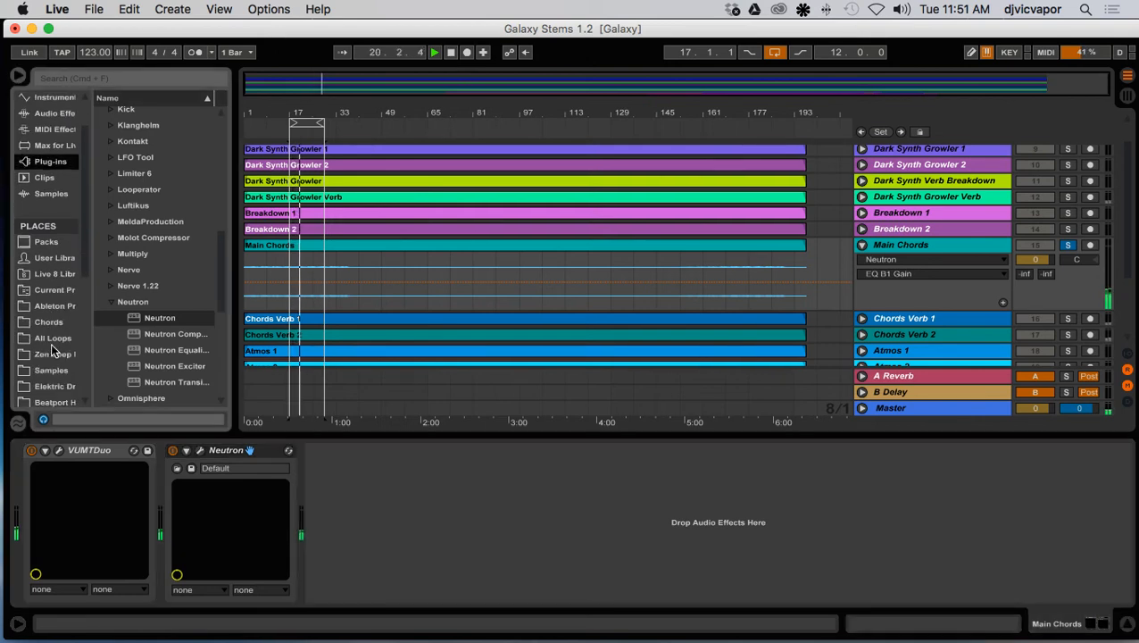
pyautogui.click(55, 306)
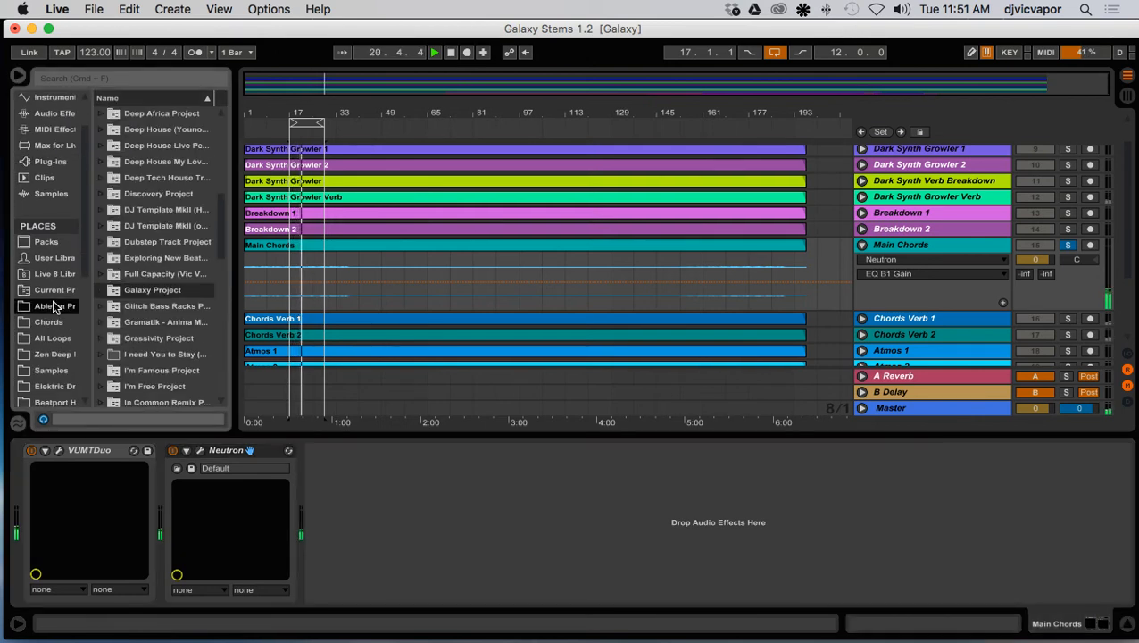
pyautogui.click(102, 291)
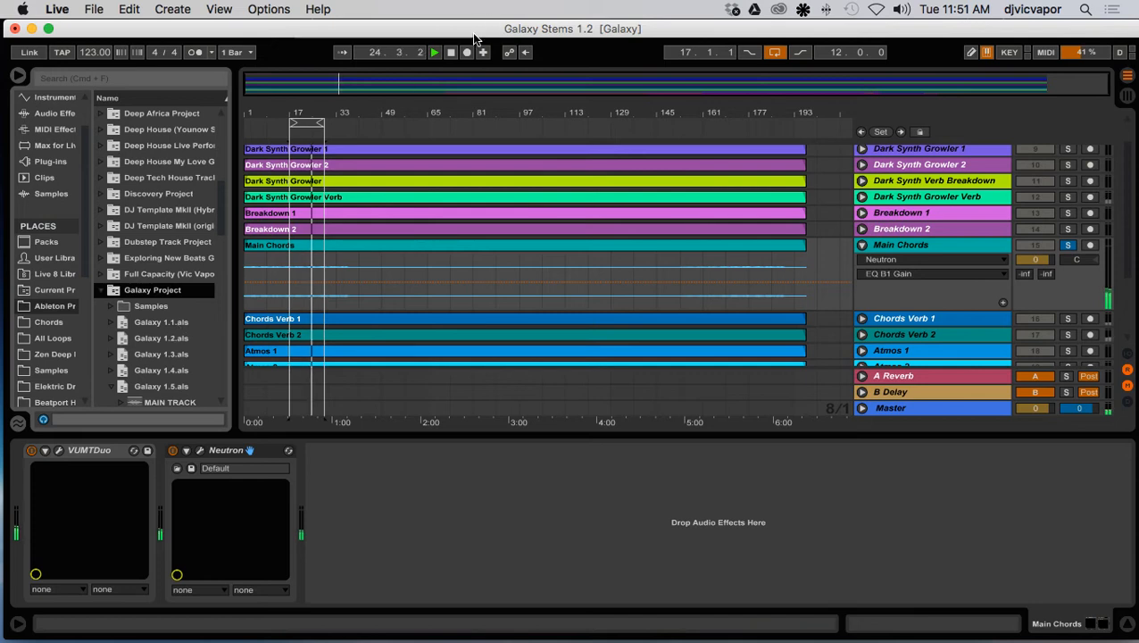
pyautogui.click(450, 53)
pyautogui.click(450, 53)
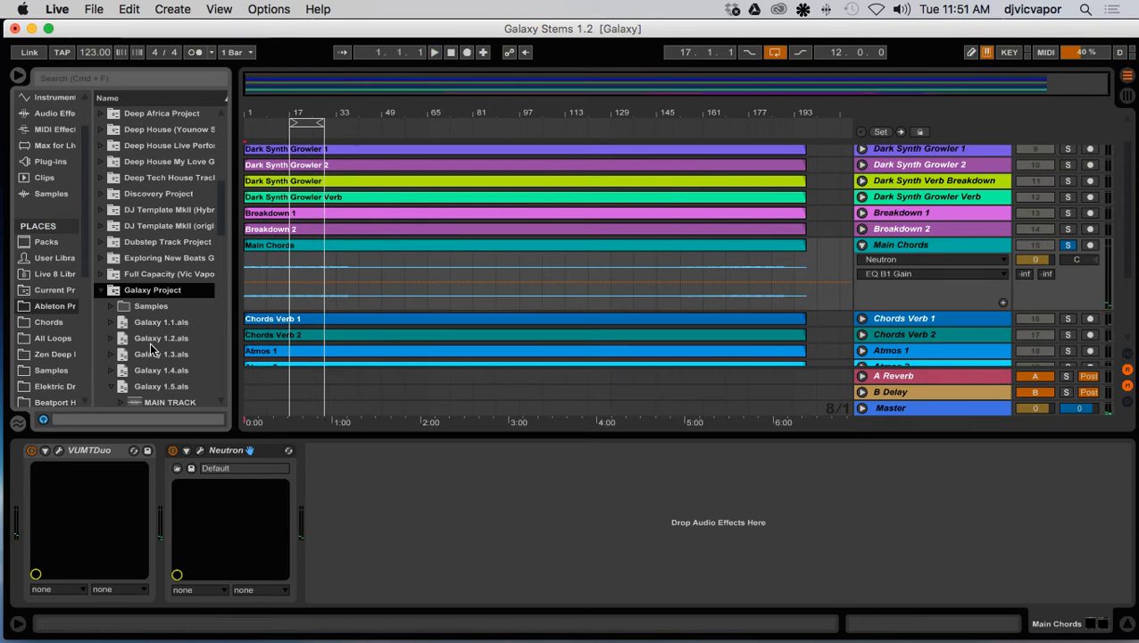
# Open the Galaxy 1.6 Mastering set from Galaxy Project, discarding the unsaved changes to Galaxy Stems 1.2
pyautogui.scroll(-2, 152, 350)
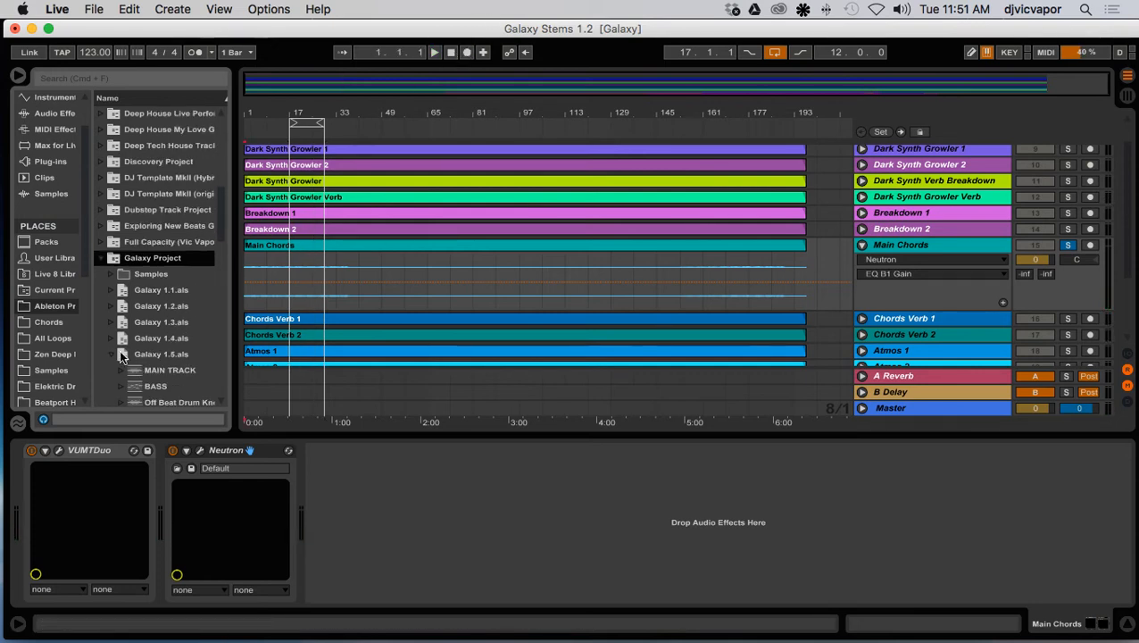
pyautogui.click(112, 354)
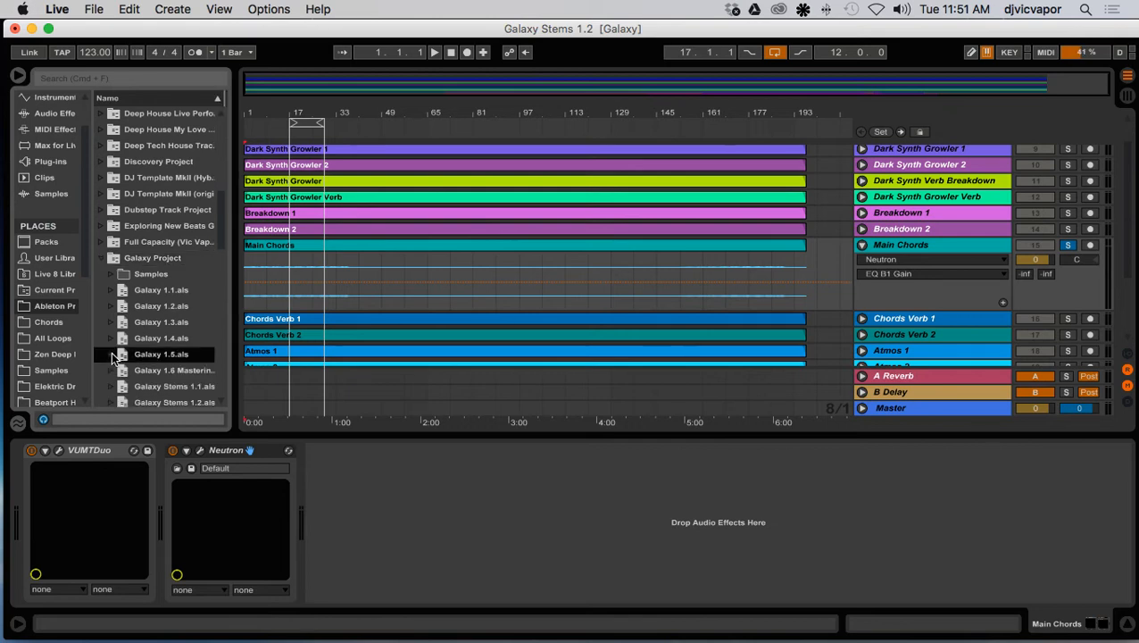
pyautogui.scroll(-1, 111, 352)
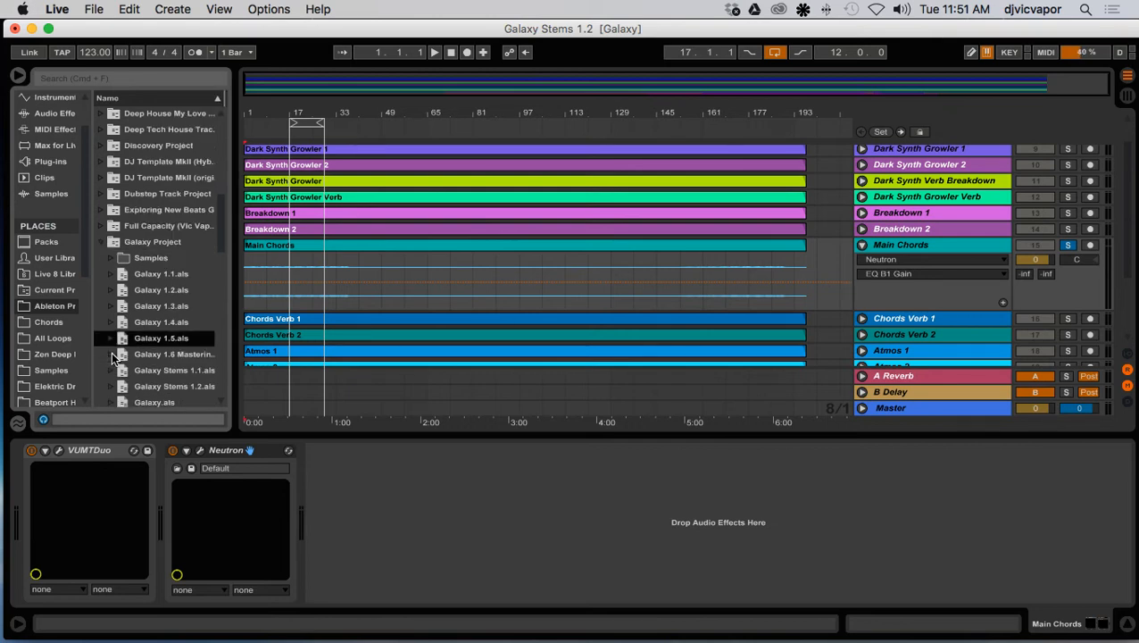
pyautogui.click(111, 353)
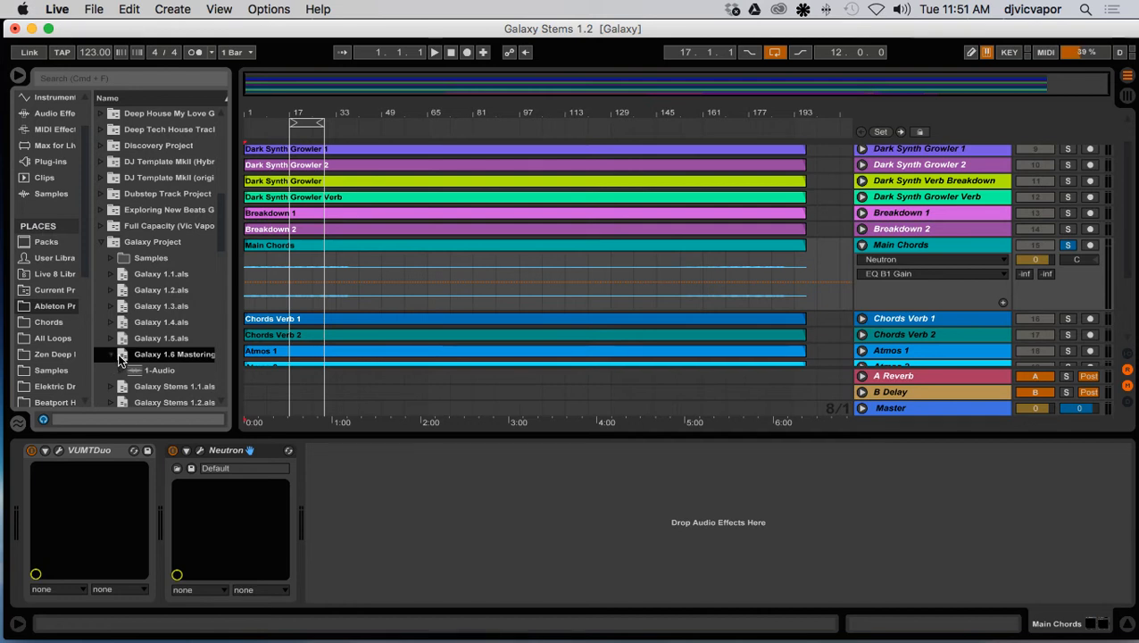
pyautogui.doubleClick(120, 356)
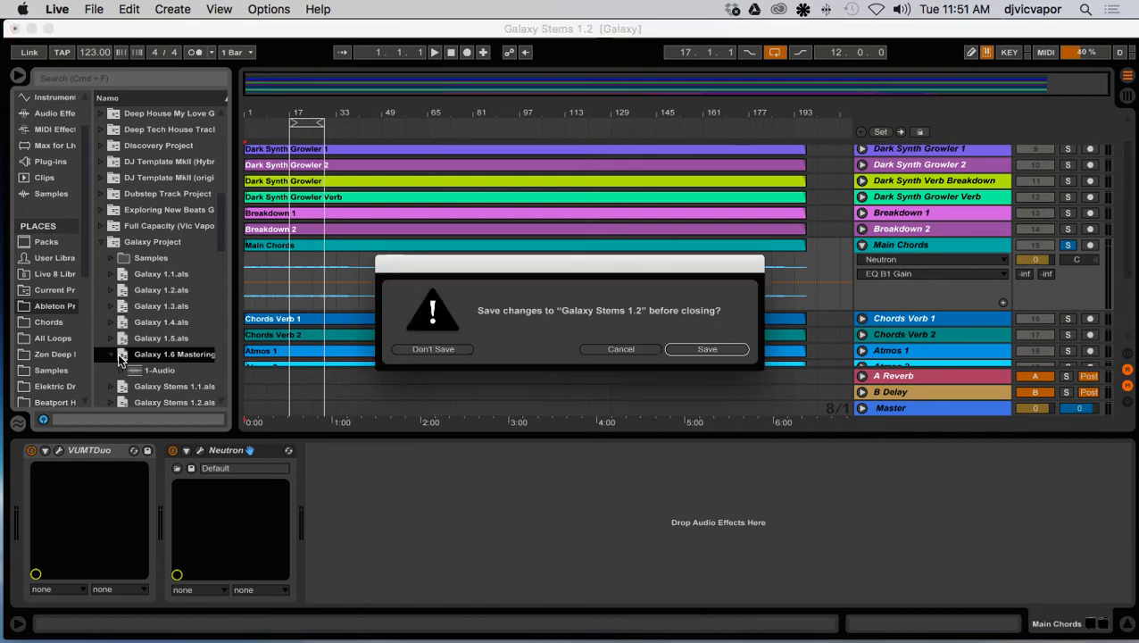
pyautogui.click(451, 351)
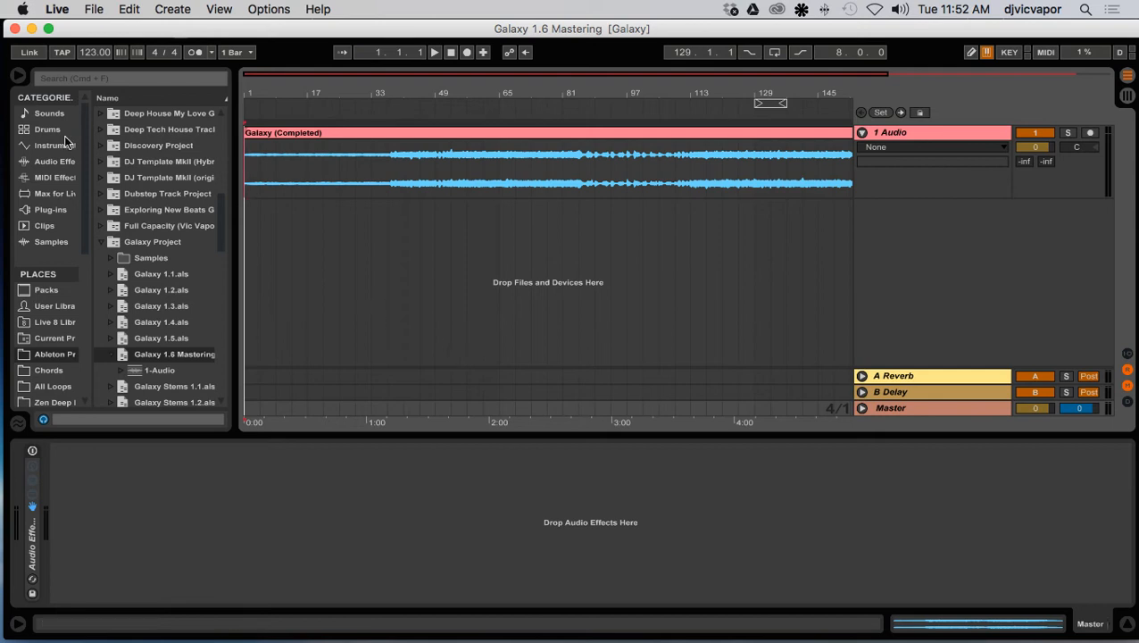
# Hide the browser and unfold the Audio Effect Rack on the Master track to show its devices
pyautogui.click(17, 79)
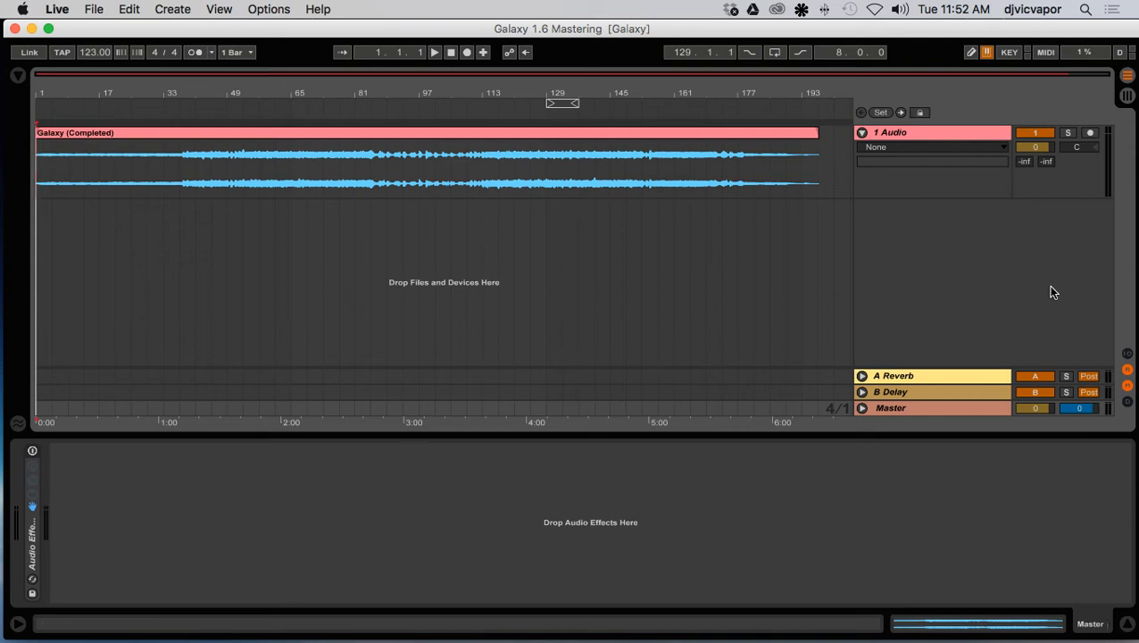
pyautogui.click(944, 135)
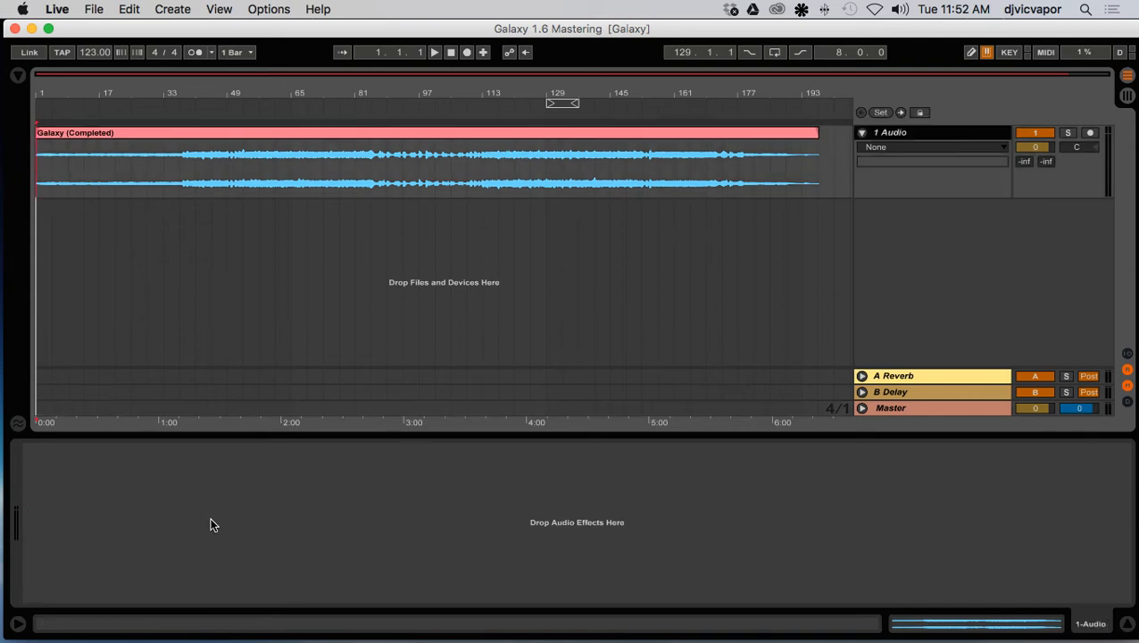
pyautogui.click(938, 408)
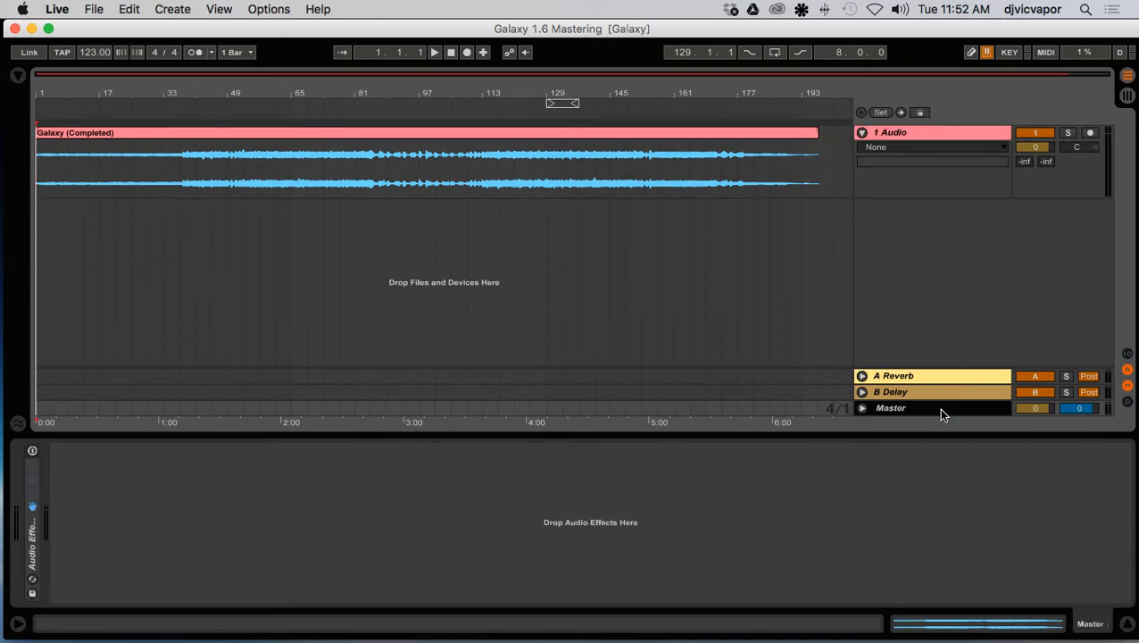
pyautogui.doubleClick(34, 544)
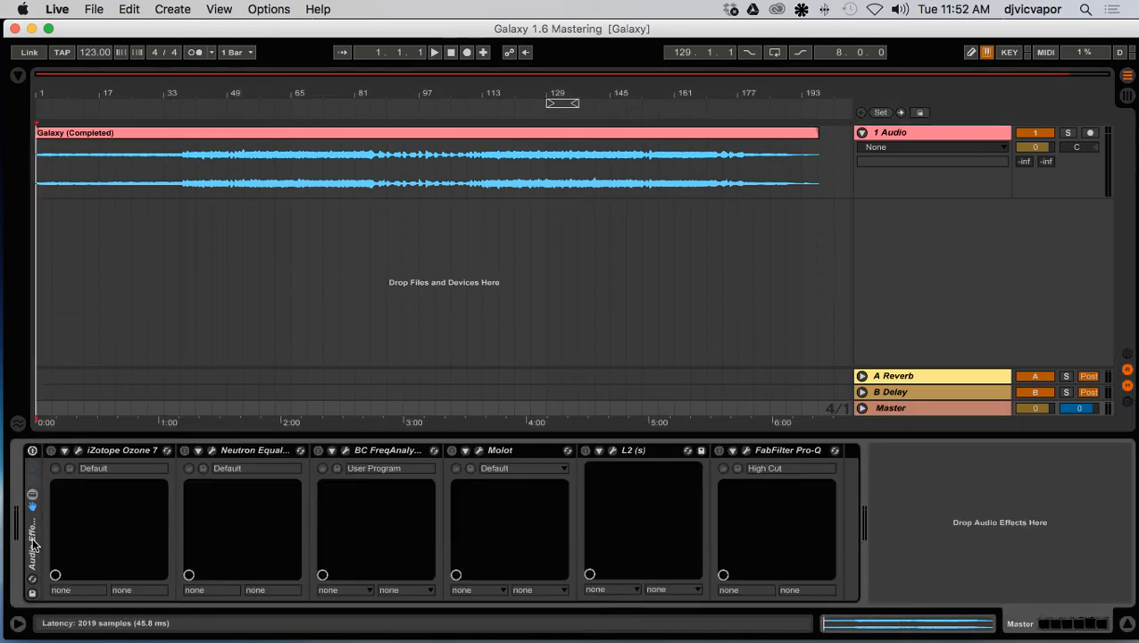
# Switch the Master effect rack on and back off, audition the song without it, and return to the song start
pyautogui.click(32, 450)
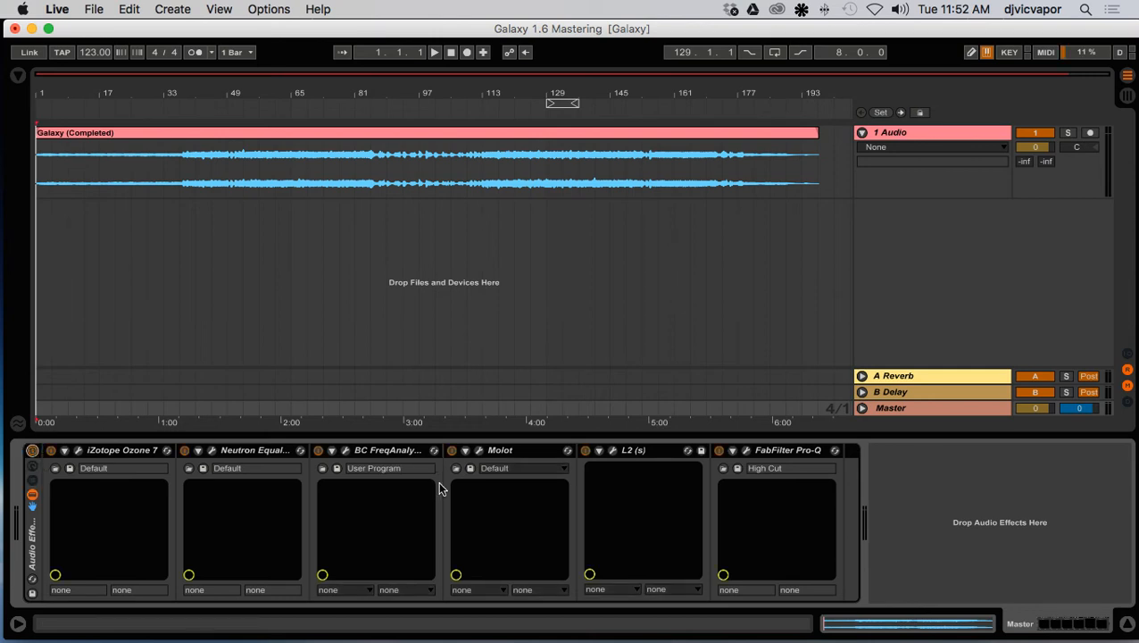
pyautogui.click(319, 103)
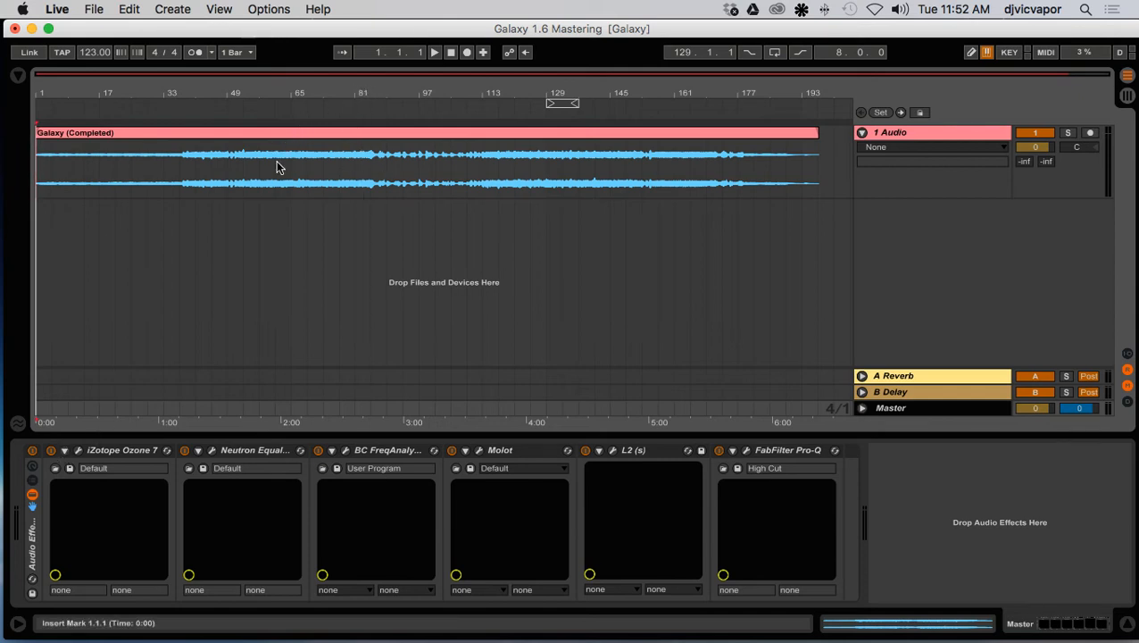
pyautogui.click(32, 451)
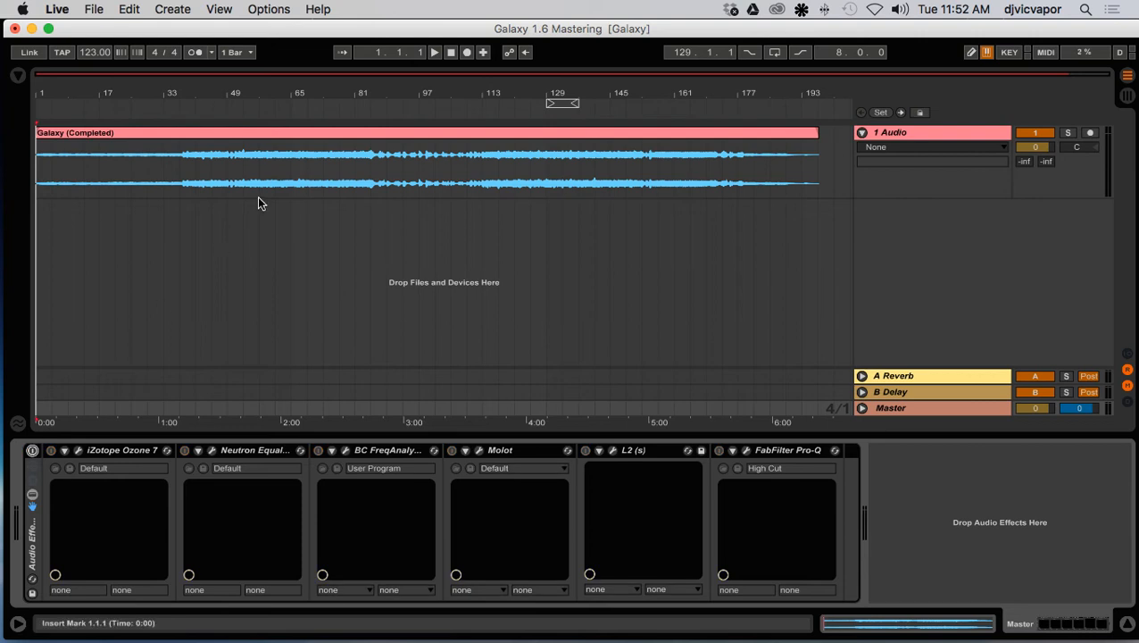
pyautogui.click(253, 108)
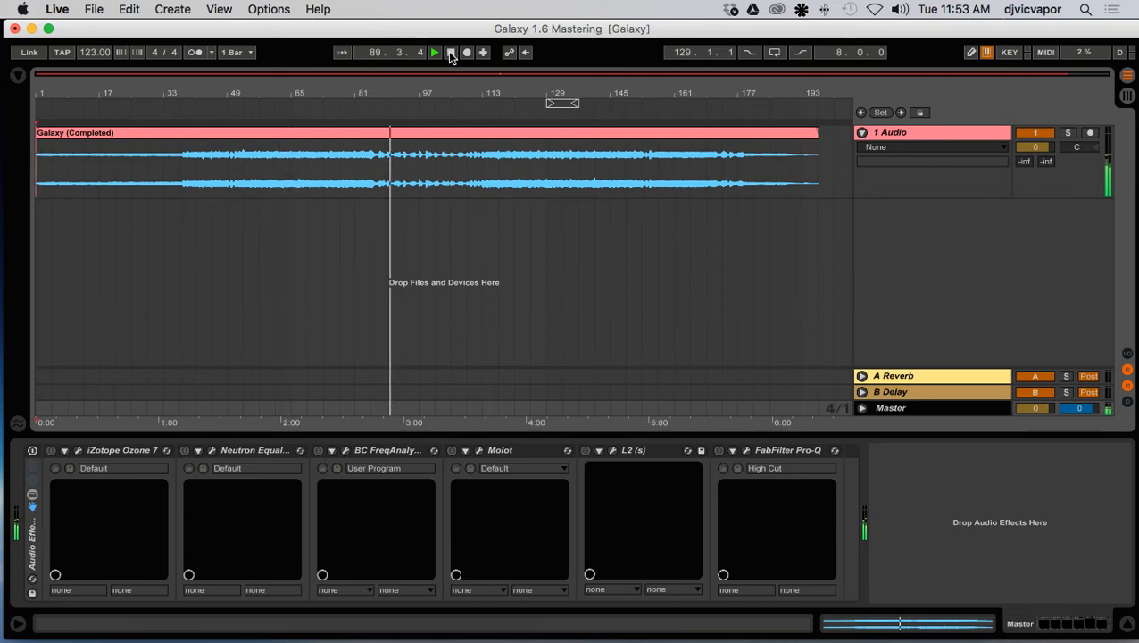
pyautogui.click(451, 52)
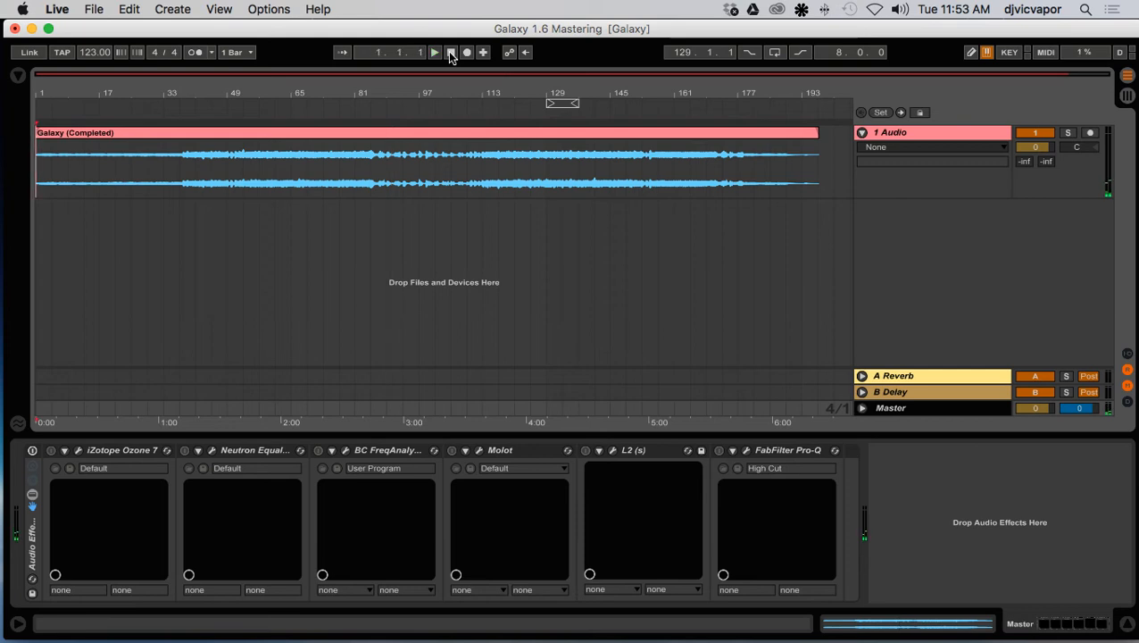
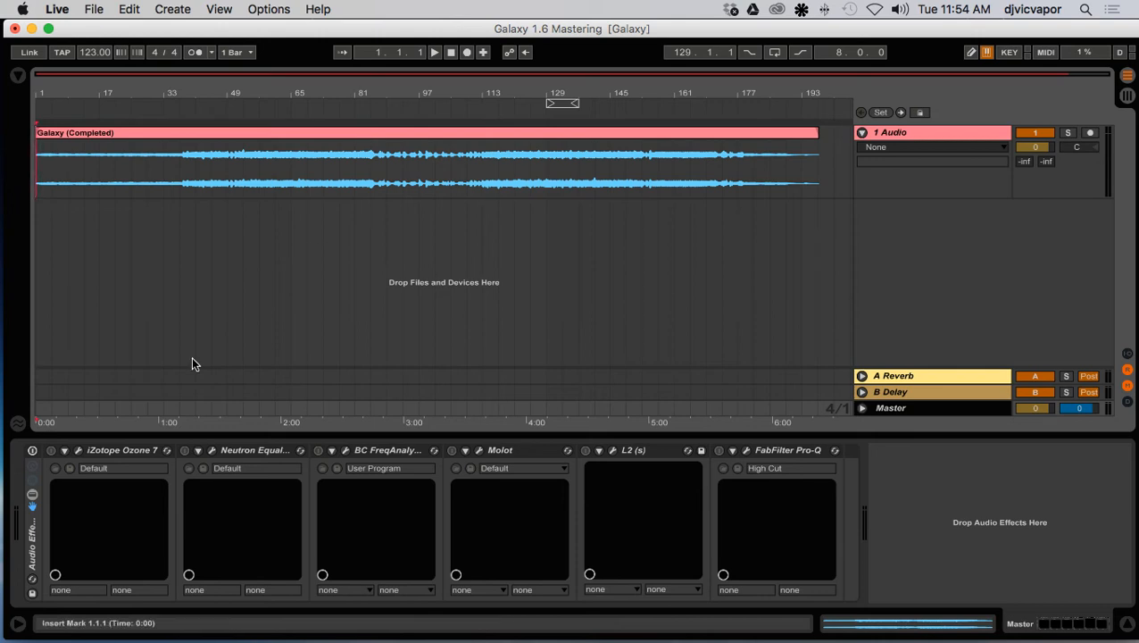
# Start playback, enable the Master effect rack, and deactivate every device in it except iZotope Ozone 7
pyautogui.click(436, 55)
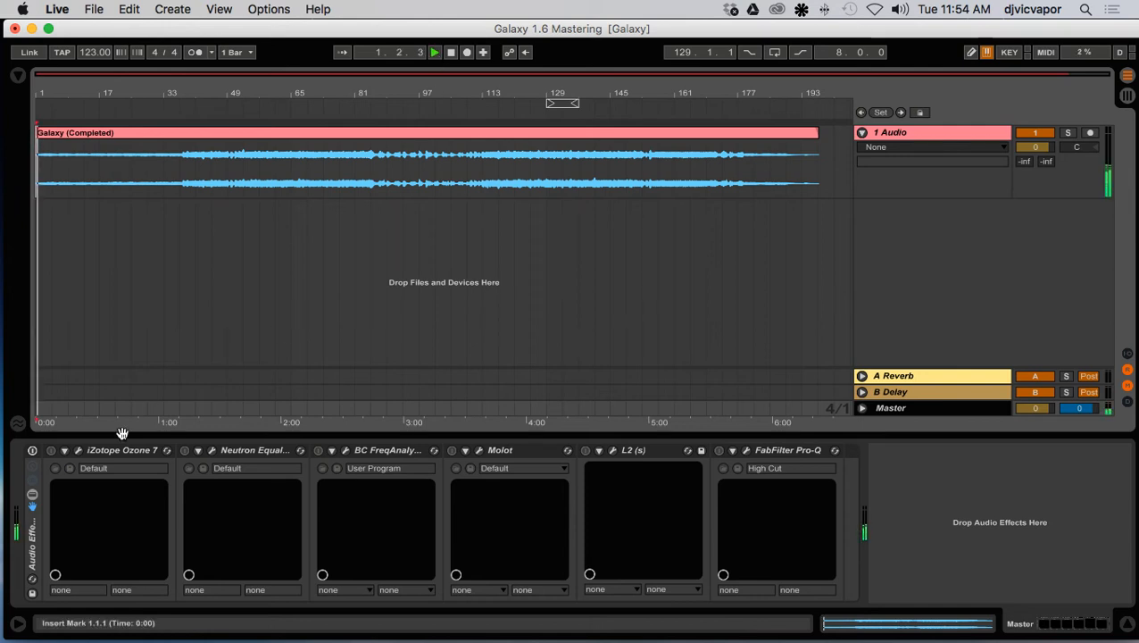
pyautogui.click(32, 452)
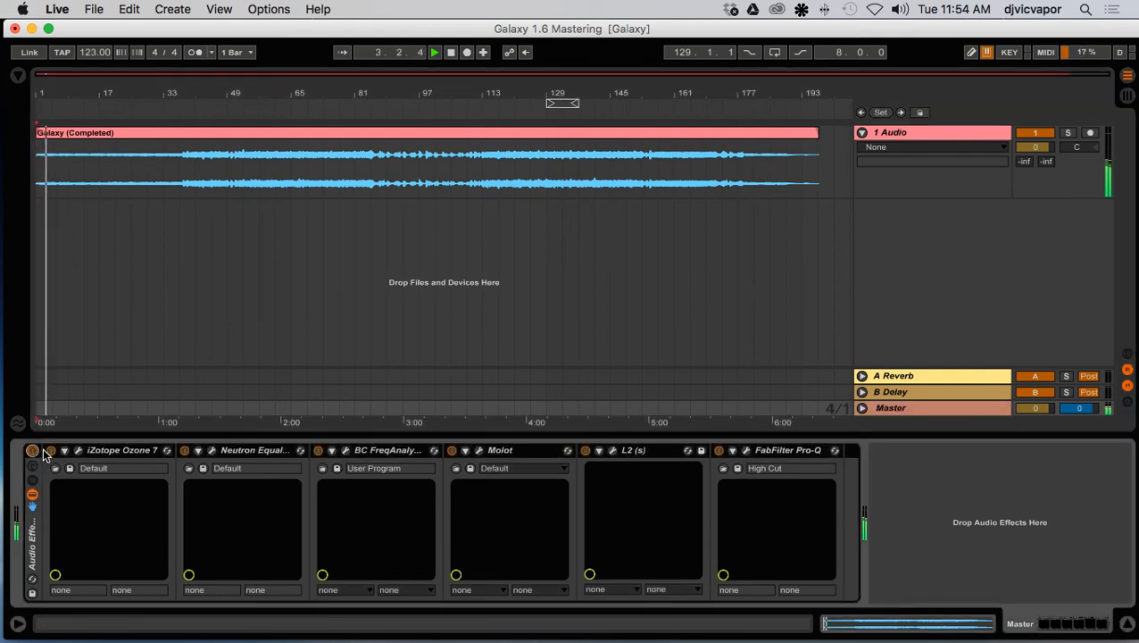
pyautogui.click(184, 450)
pyautogui.click(320, 450)
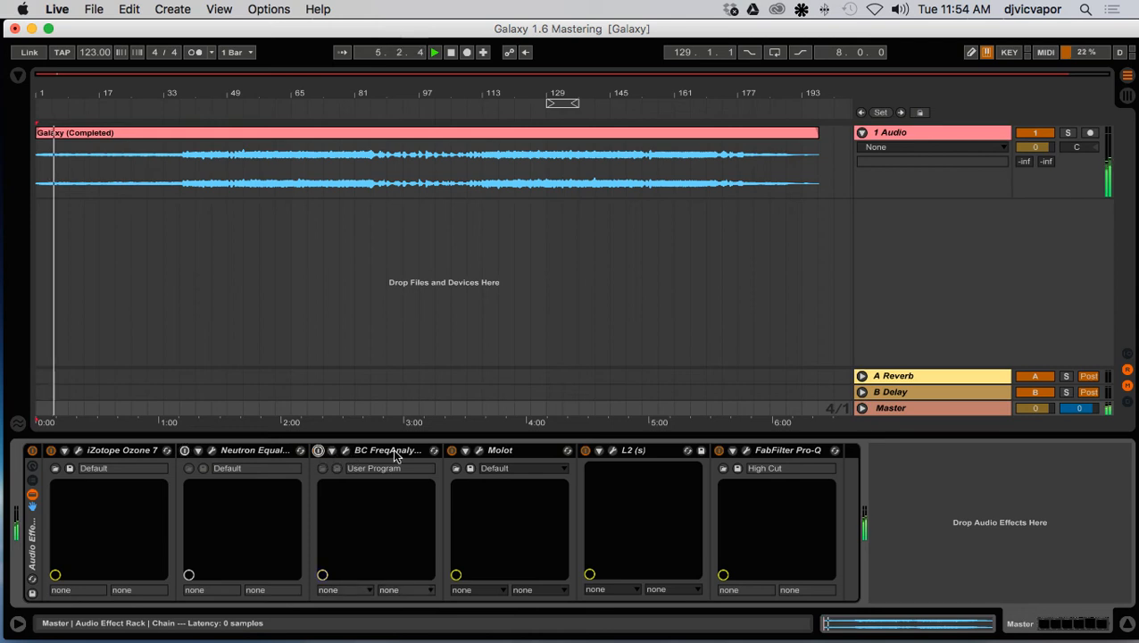
pyautogui.click(452, 450)
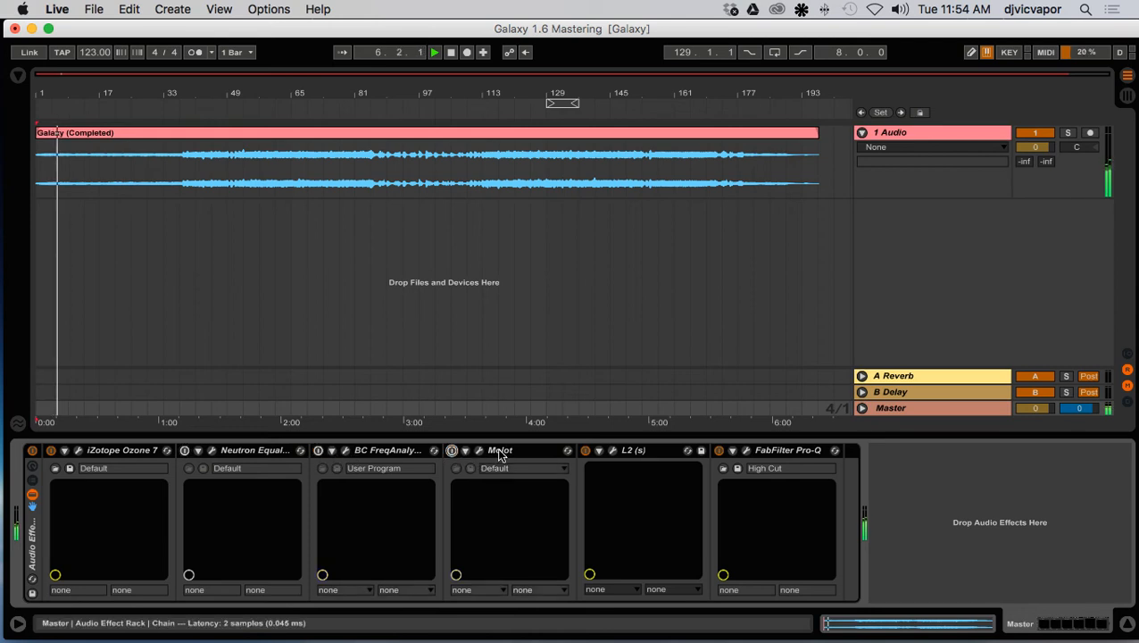
pyautogui.click(586, 450)
pyautogui.click(719, 450)
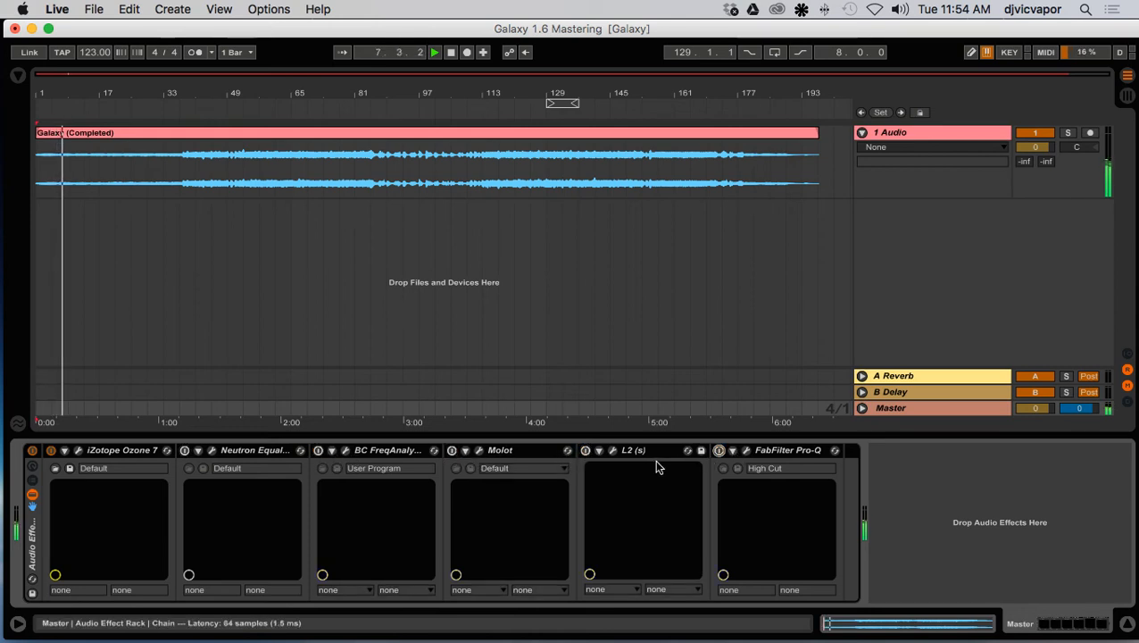
# Open iZotope Ozone 7 on the Master and review its Equalizer, Dynamics and Maximizer module settings
pyautogui.click(77, 452)
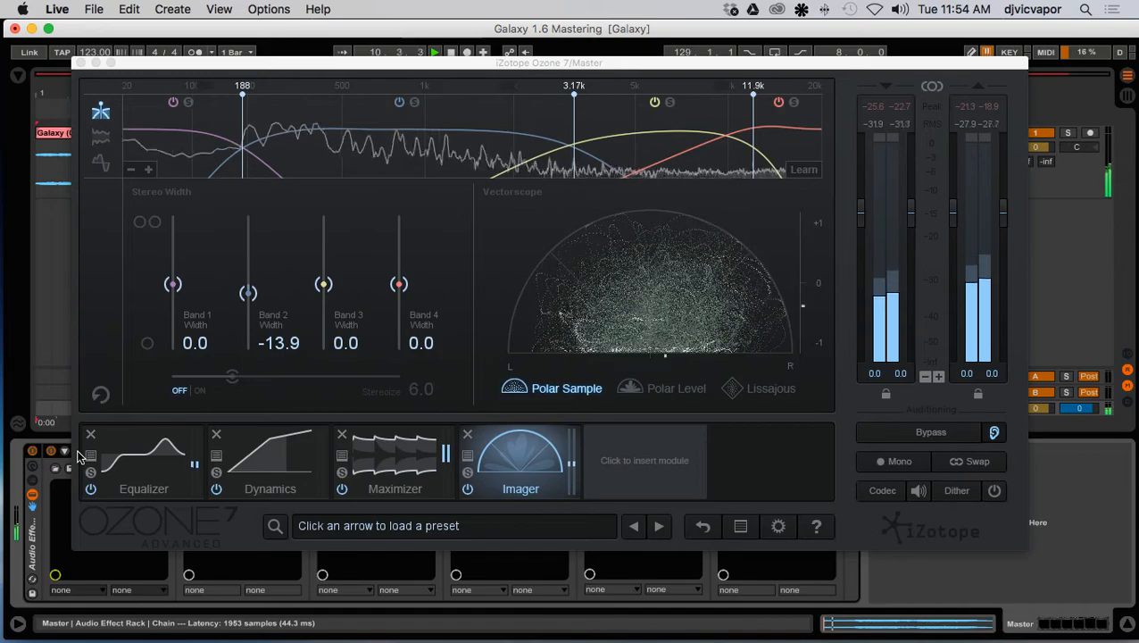
pyautogui.click(134, 450)
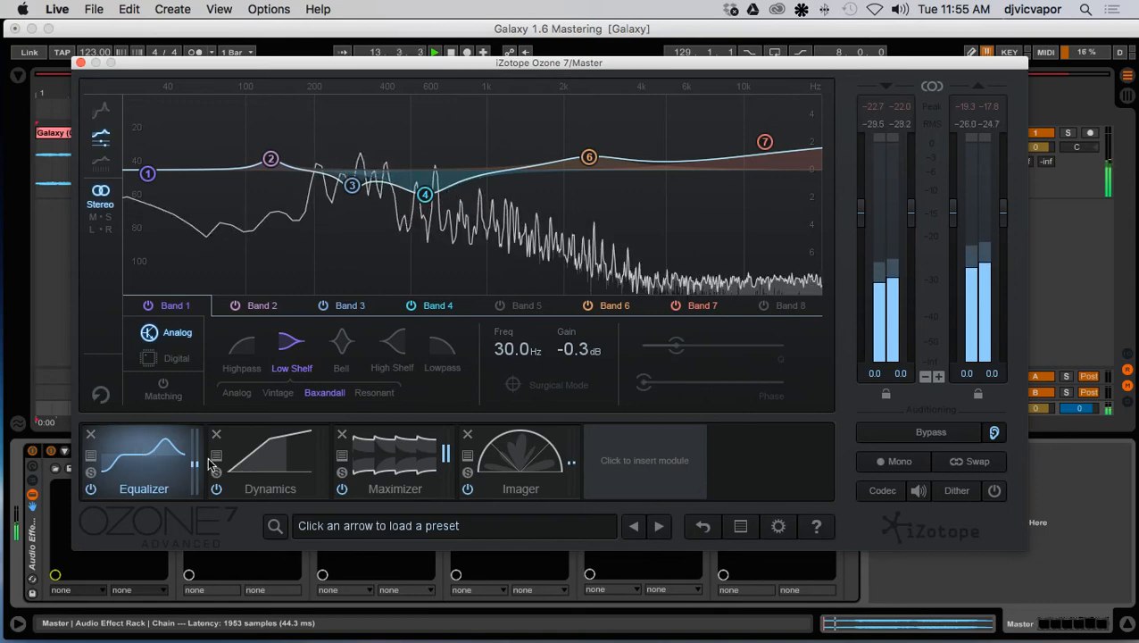
pyautogui.click(262, 460)
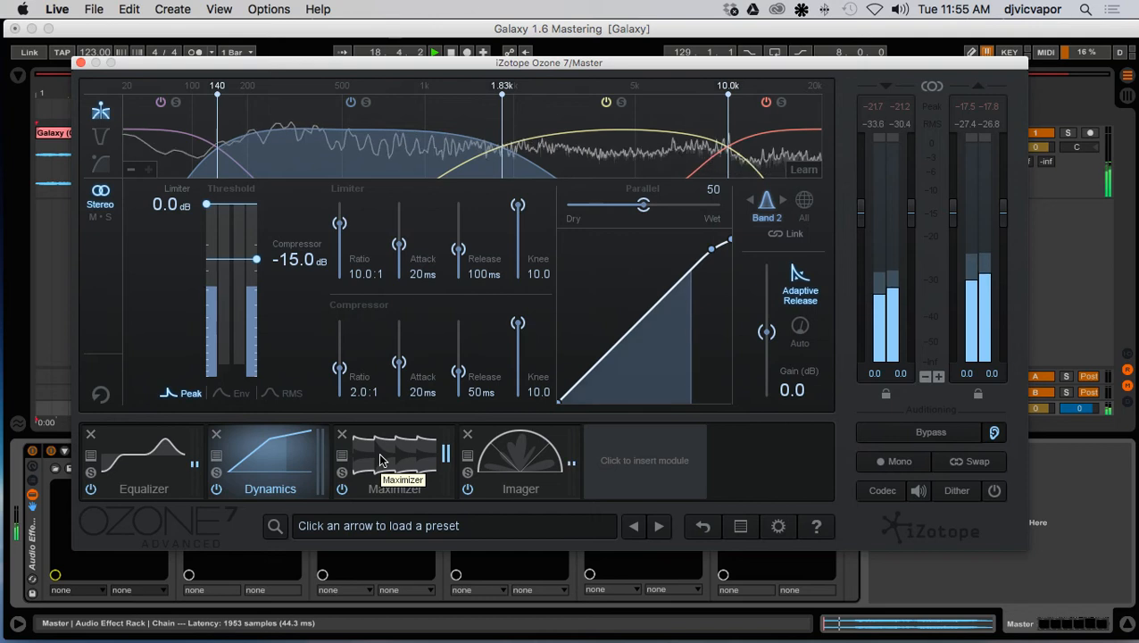
pyautogui.click(380, 460)
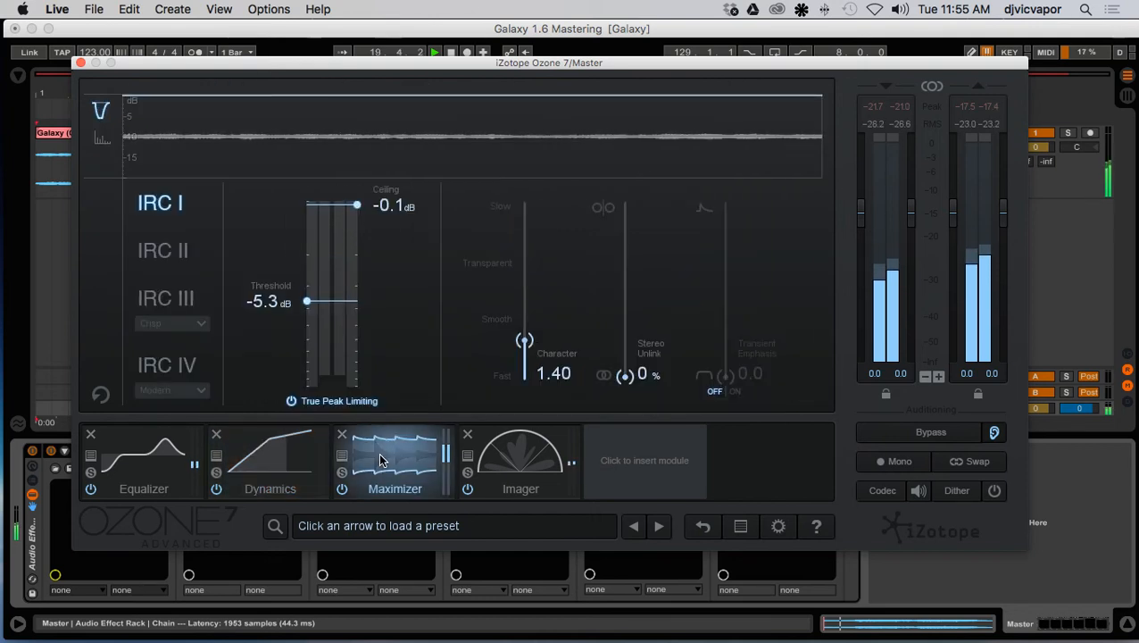
# Review Ozone's Imager with the Lissajous, Polar Level and Polar Sample vectorscope views, then close the plug-in
pyautogui.click(533, 461)
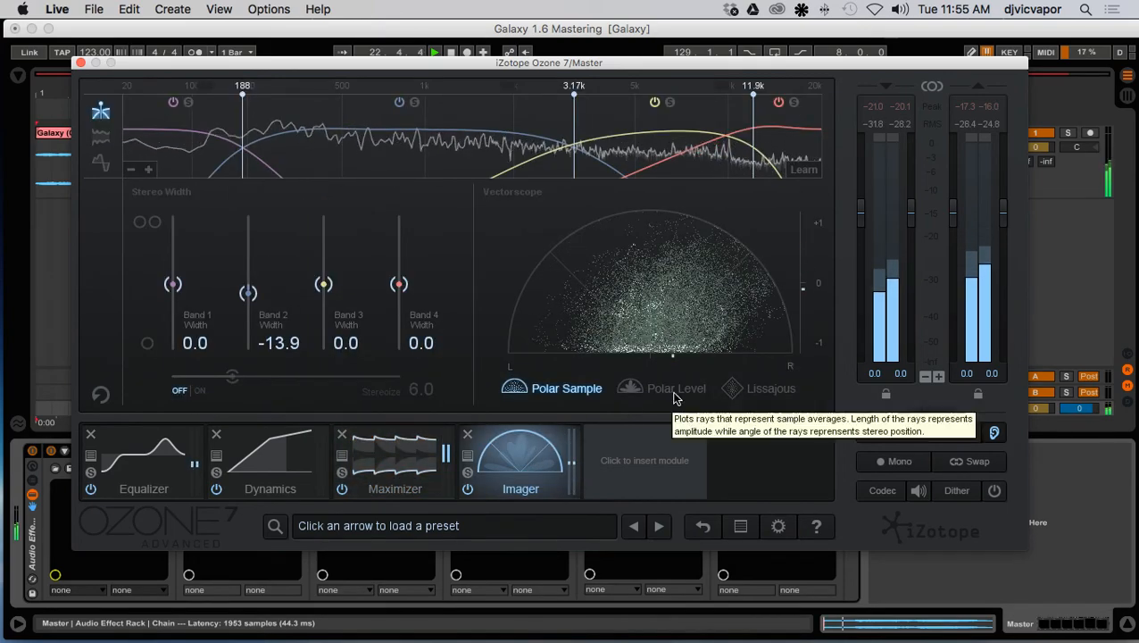
pyautogui.click(731, 391)
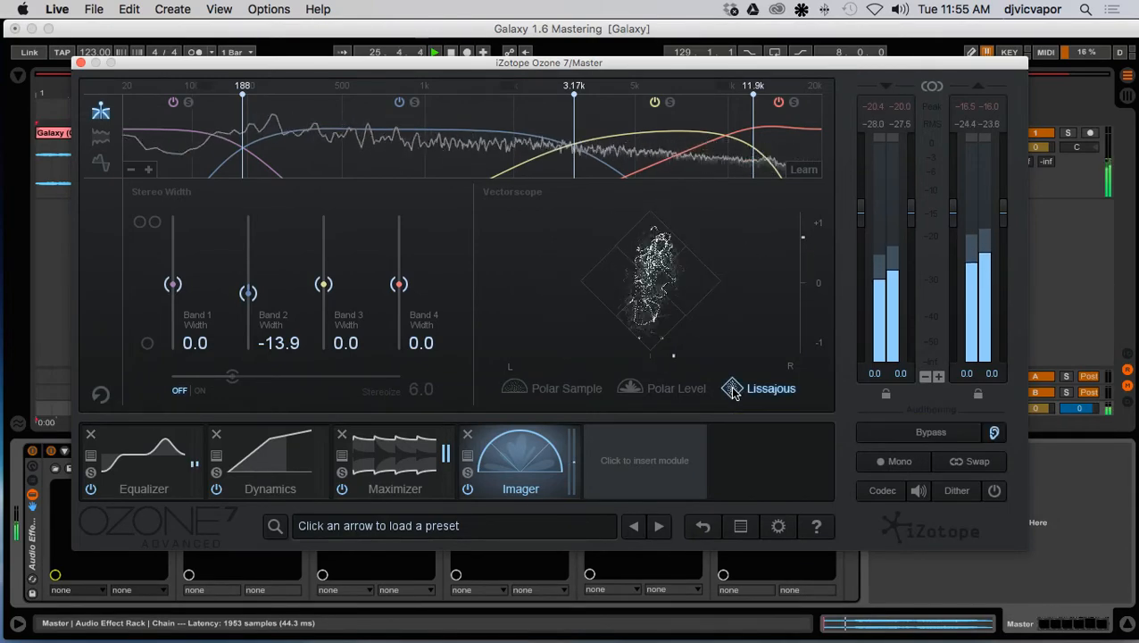
pyautogui.click(631, 389)
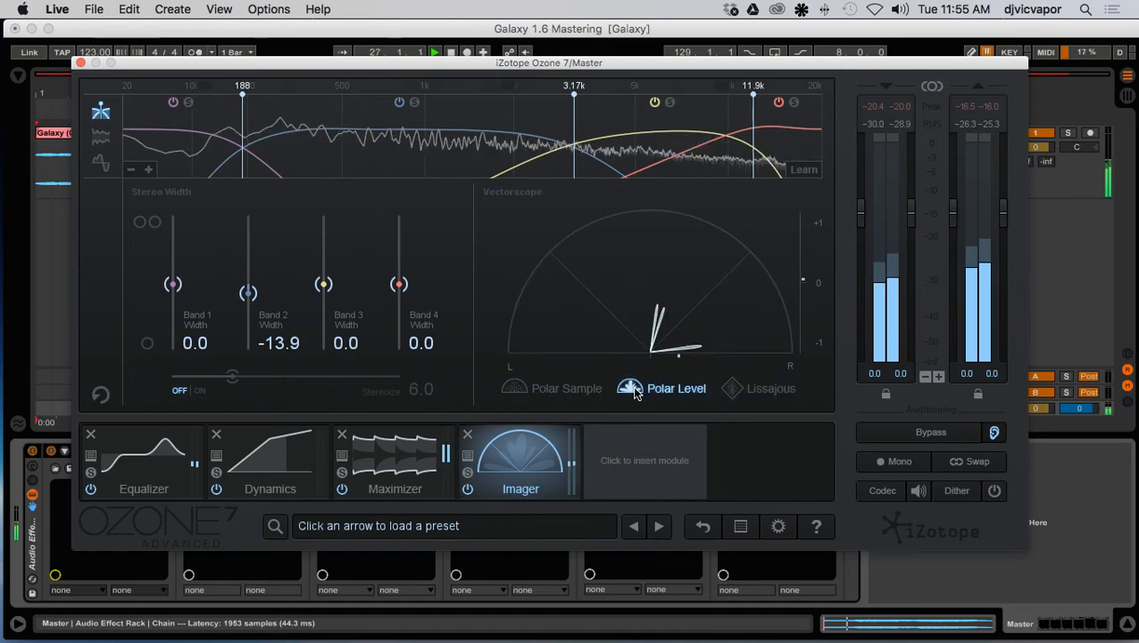
pyautogui.click(517, 389)
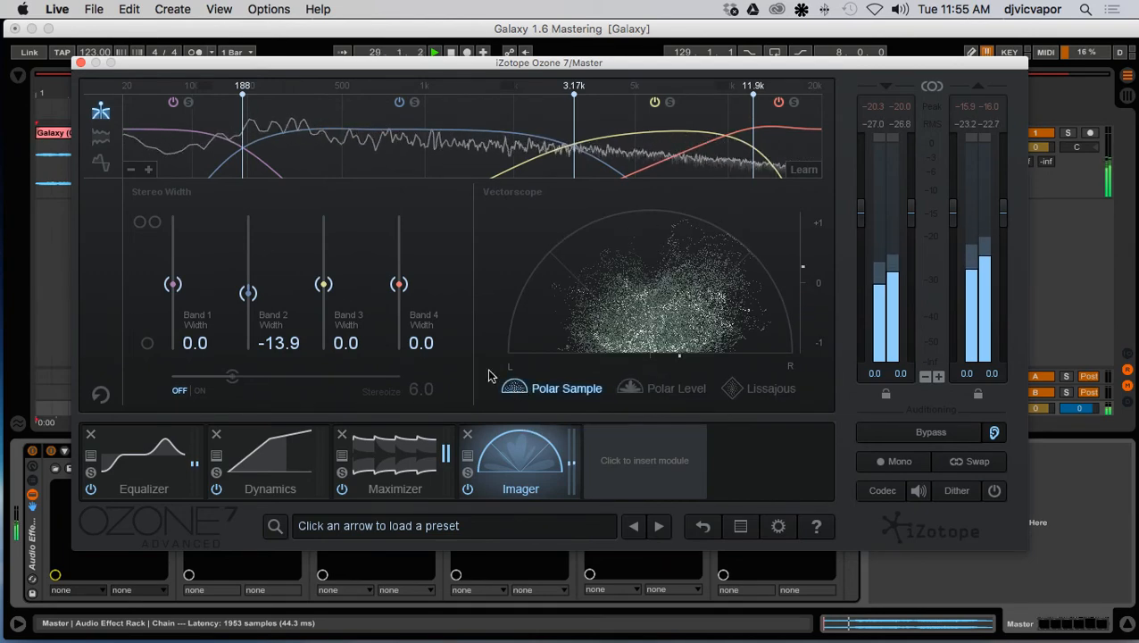
pyautogui.click(81, 64)
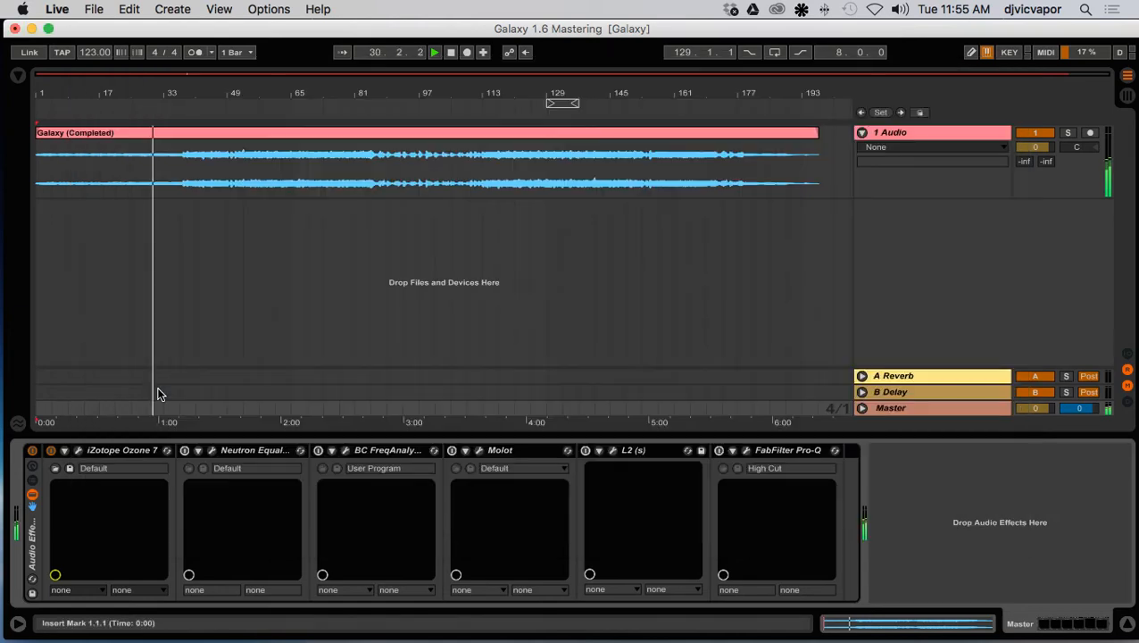
# Activate Neutron Equalizer in the Master rack, review its dynamic EQ curve, and close its window
pyautogui.click(184, 450)
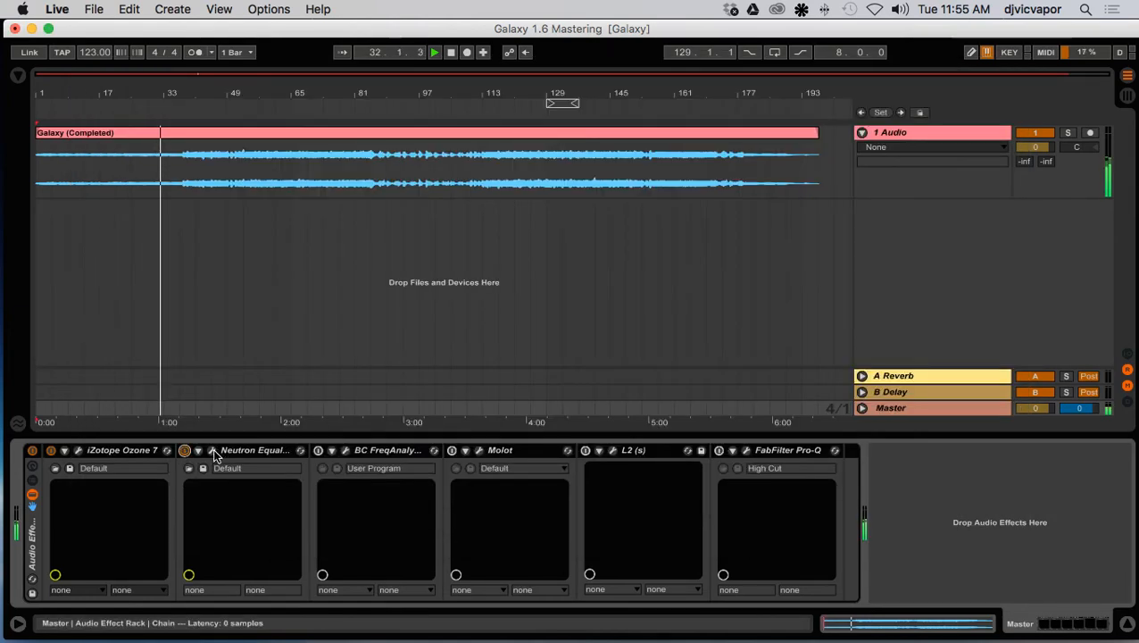
pyautogui.click(213, 451)
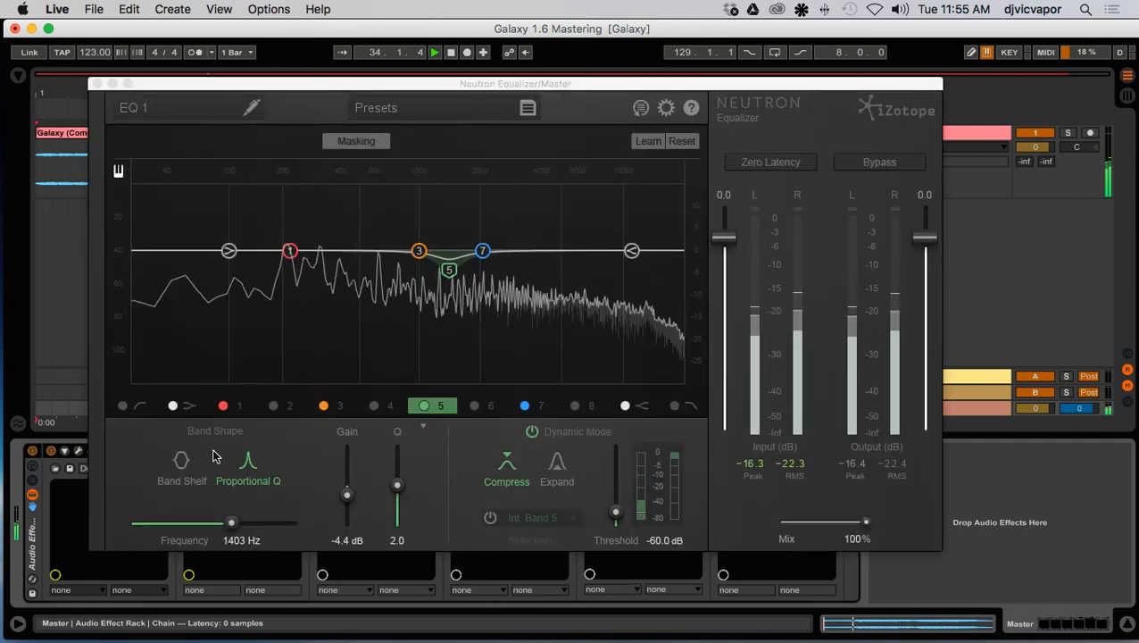
pyautogui.click(97, 84)
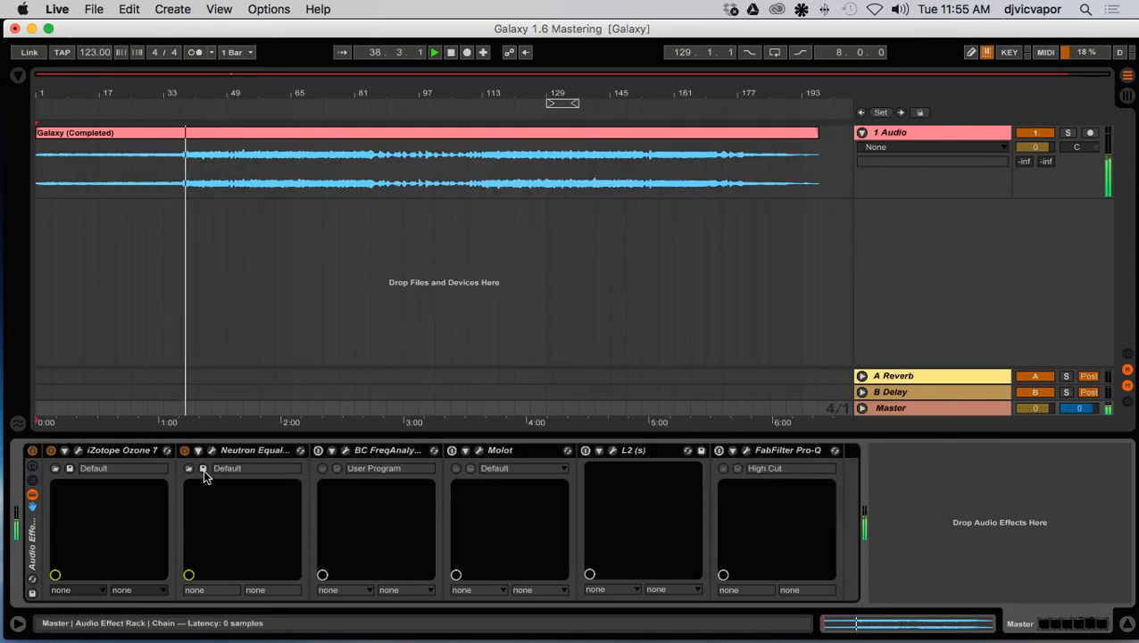
# Activate BC FreqAnalyst in the Master rack, open it, and reduce its window opacity so the arrangement shows through
pyautogui.click(317, 449)
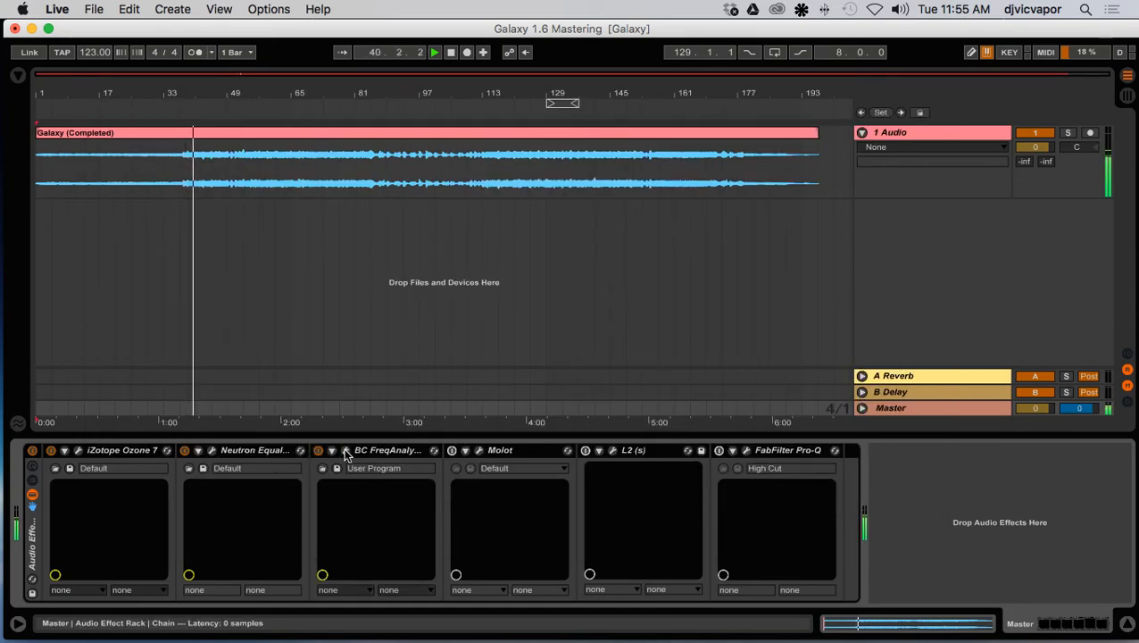
pyautogui.click(345, 451)
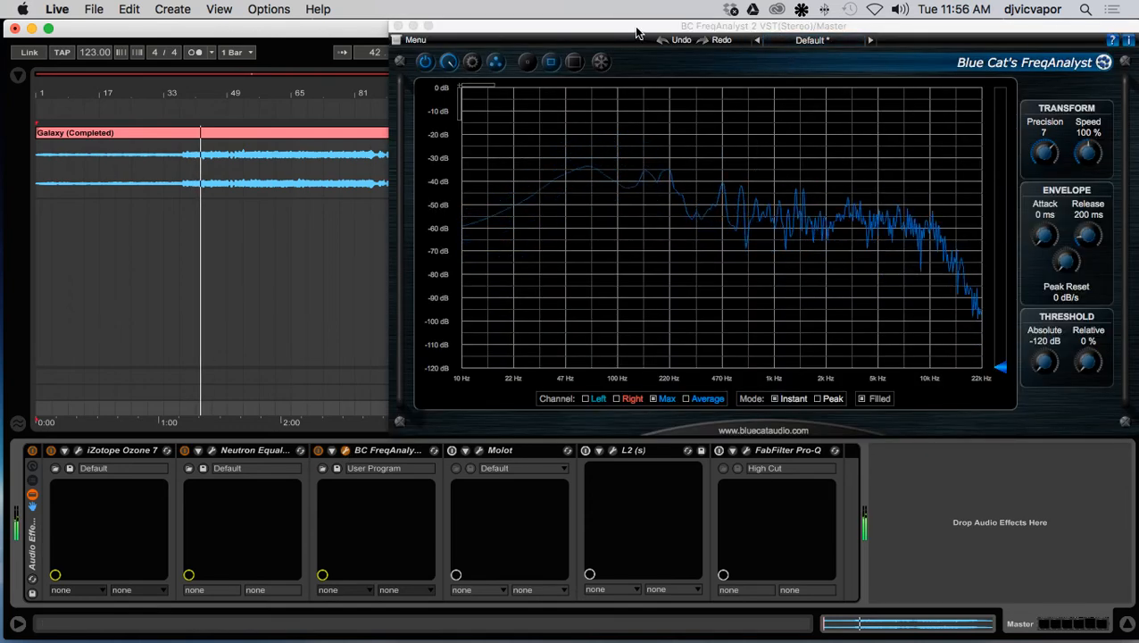
pyautogui.moveTo(635, 32); pyautogui.dragTo(424, 71)
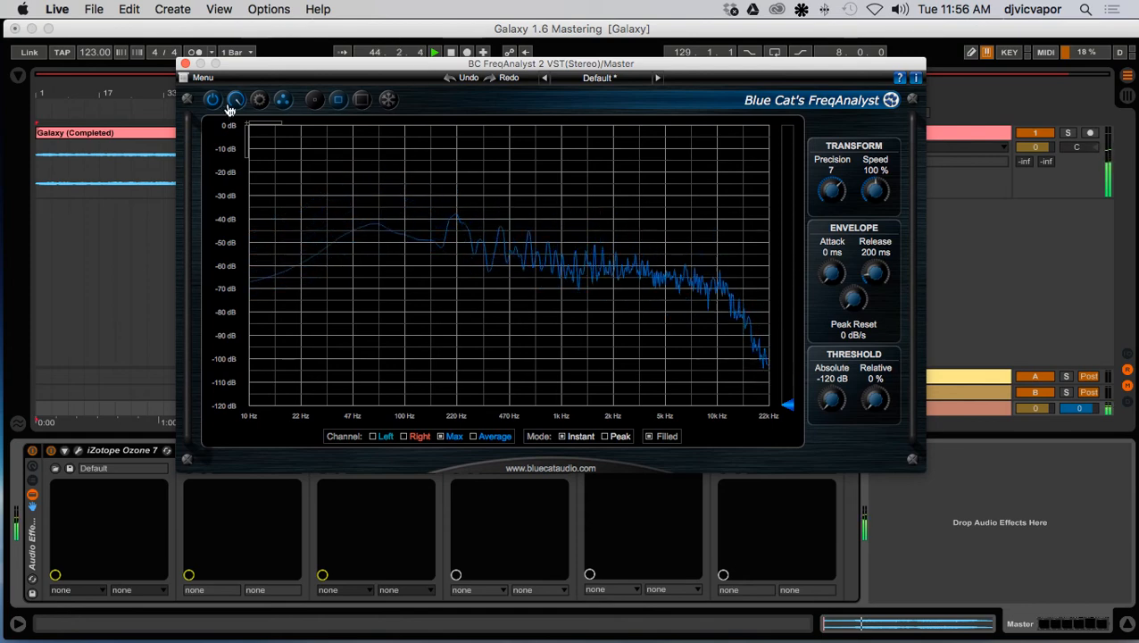
pyautogui.moveTo(237, 98); pyautogui.dragTo(234, 185)
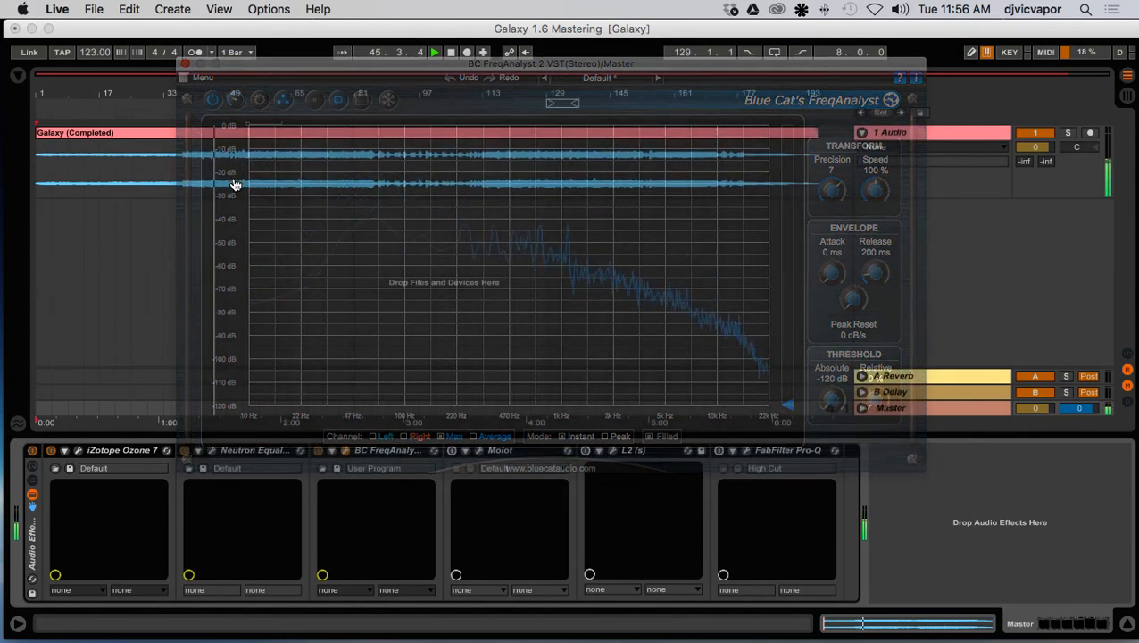
# Enlarge the semi-transparent FreqAnalyst window, review the song's spectrum over the arrangement, and close the plug-in
pyautogui.click(361, 103)
pyautogui.moveTo(313, 67); pyautogui.dragTo(192, 18)
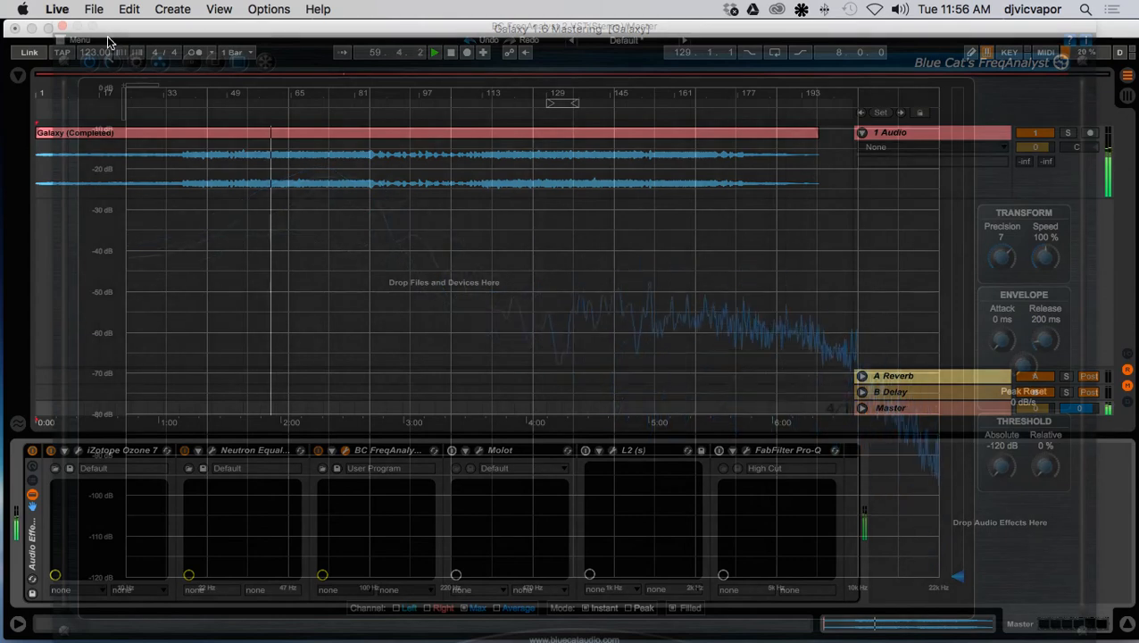
pyautogui.click(153, 17)
pyautogui.click(153, 26)
pyautogui.moveTo(345, 27); pyautogui.dragTo(346, 45)
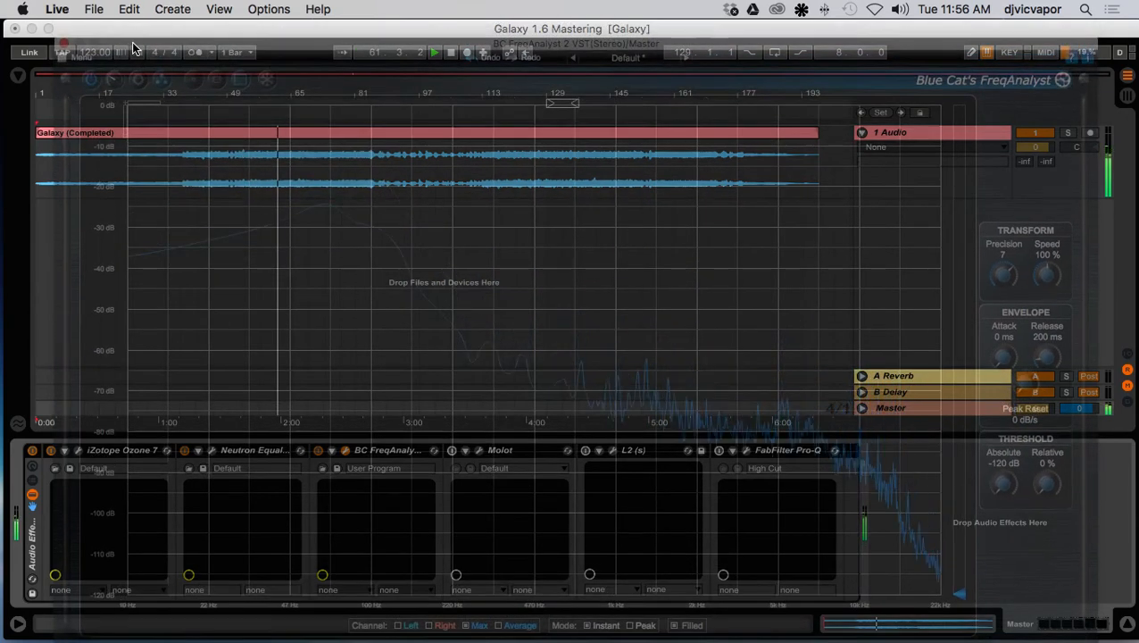
pyautogui.click(64, 43)
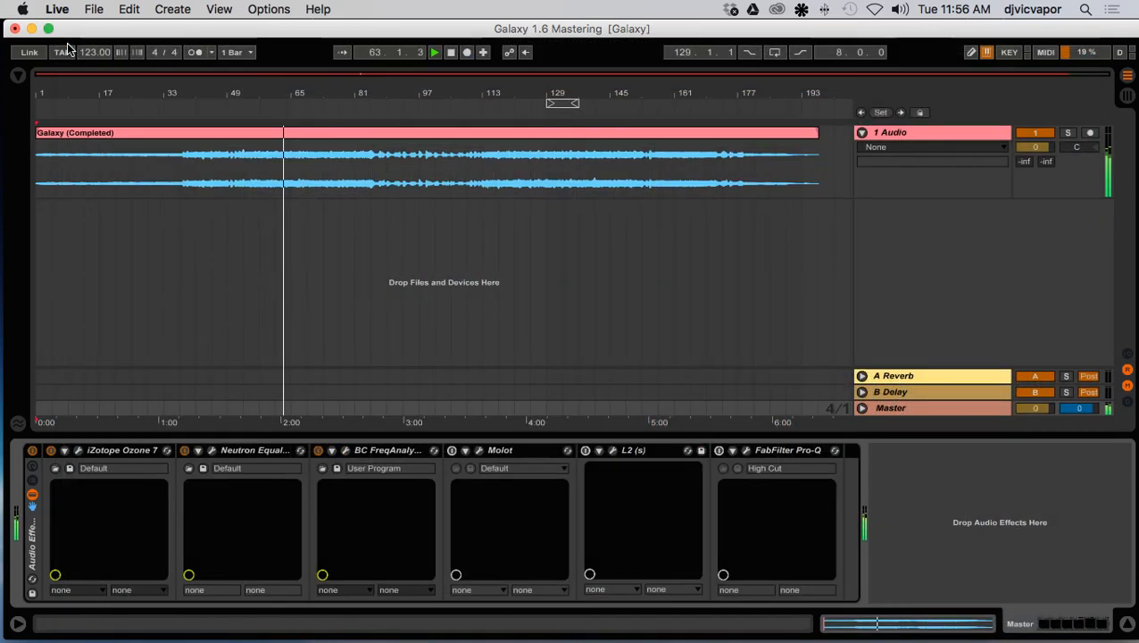
# Activate the Molot compressor in the Master rack, review its settings and meter, and close its window
pyautogui.click(452, 450)
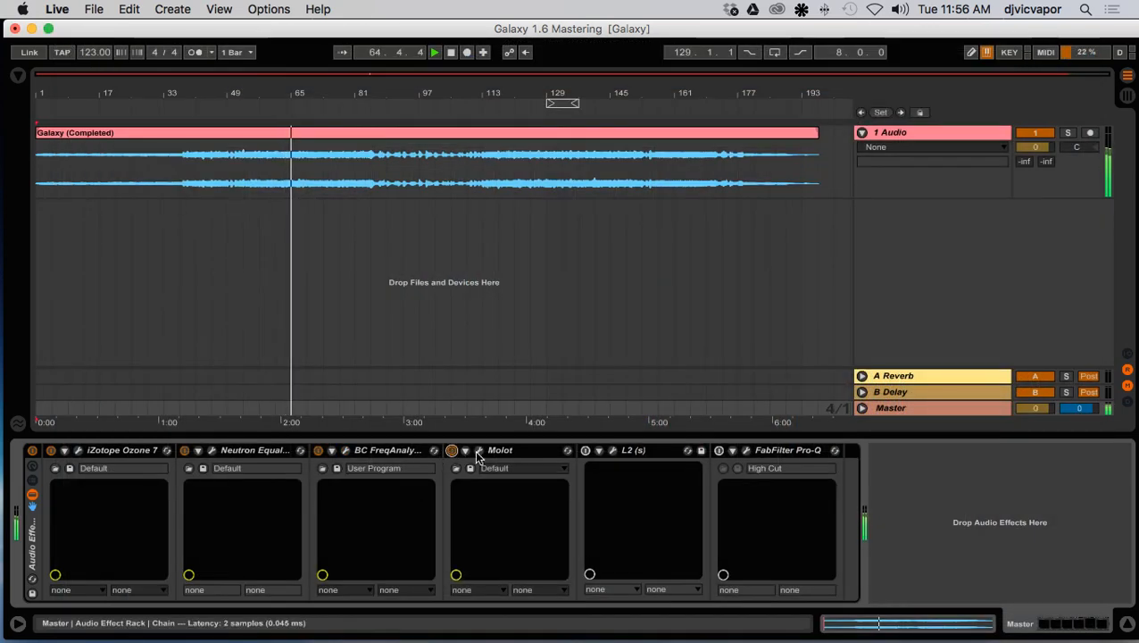
pyautogui.click(478, 449)
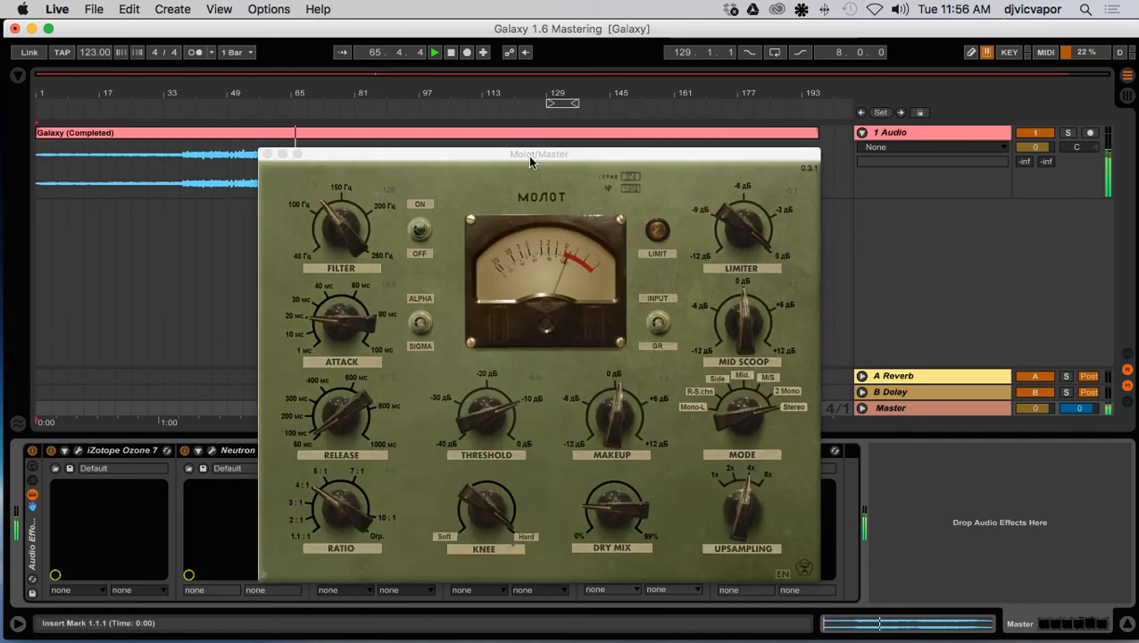
pyautogui.moveTo(530, 161); pyautogui.dragTo(468, 208)
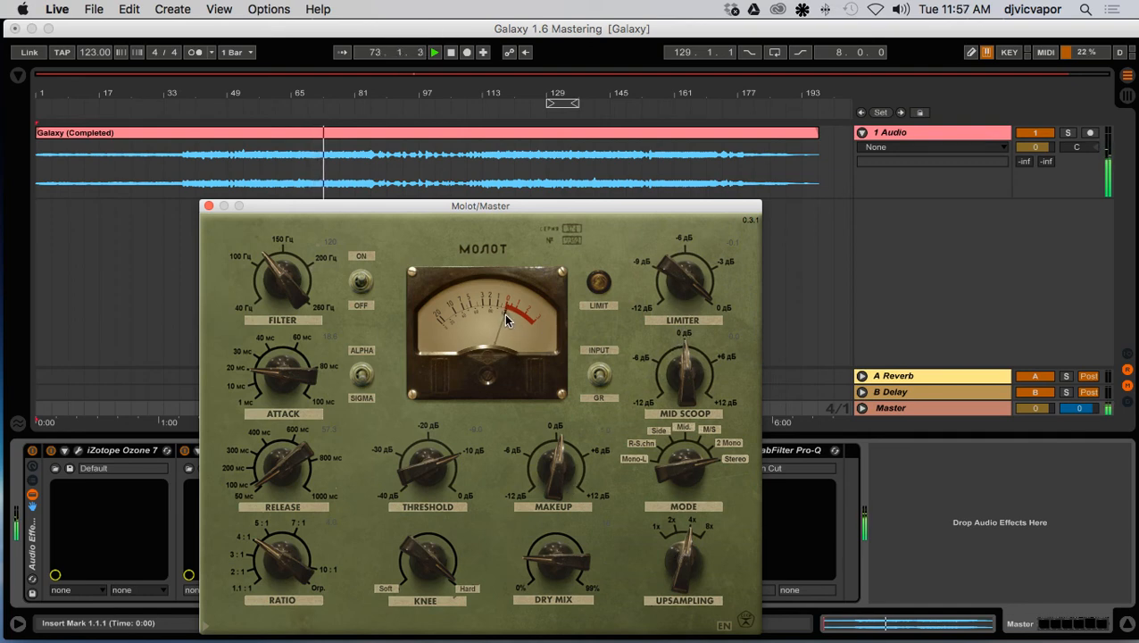
pyautogui.click(208, 207)
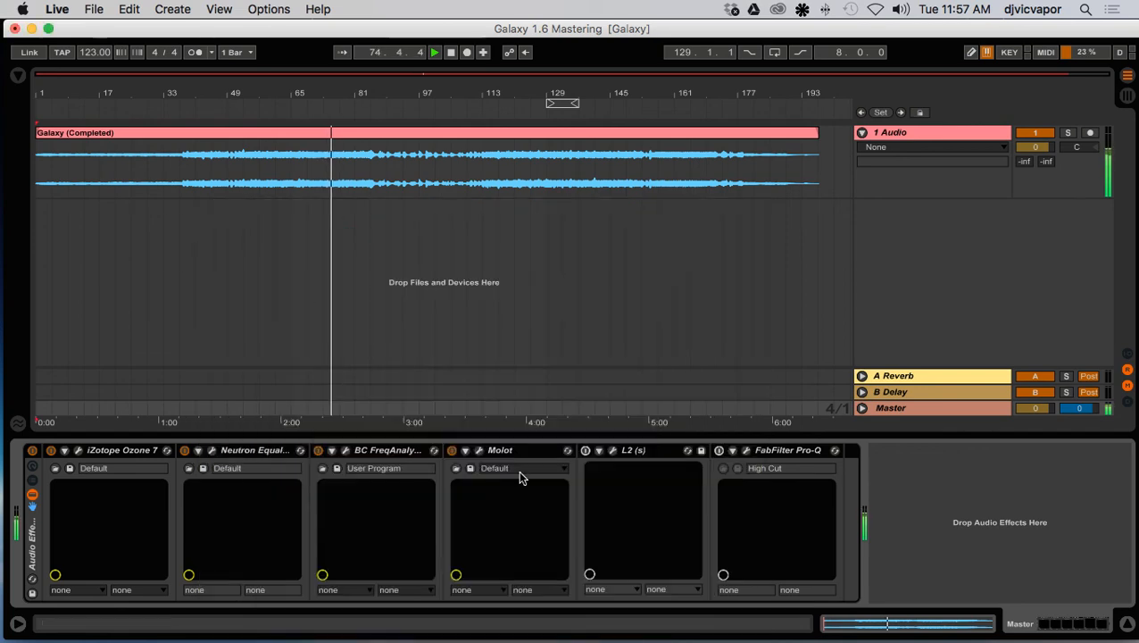
# Activate L2 in the Master rack, review its threshold and out ceiling settings, and close its window
pyautogui.click(585, 451)
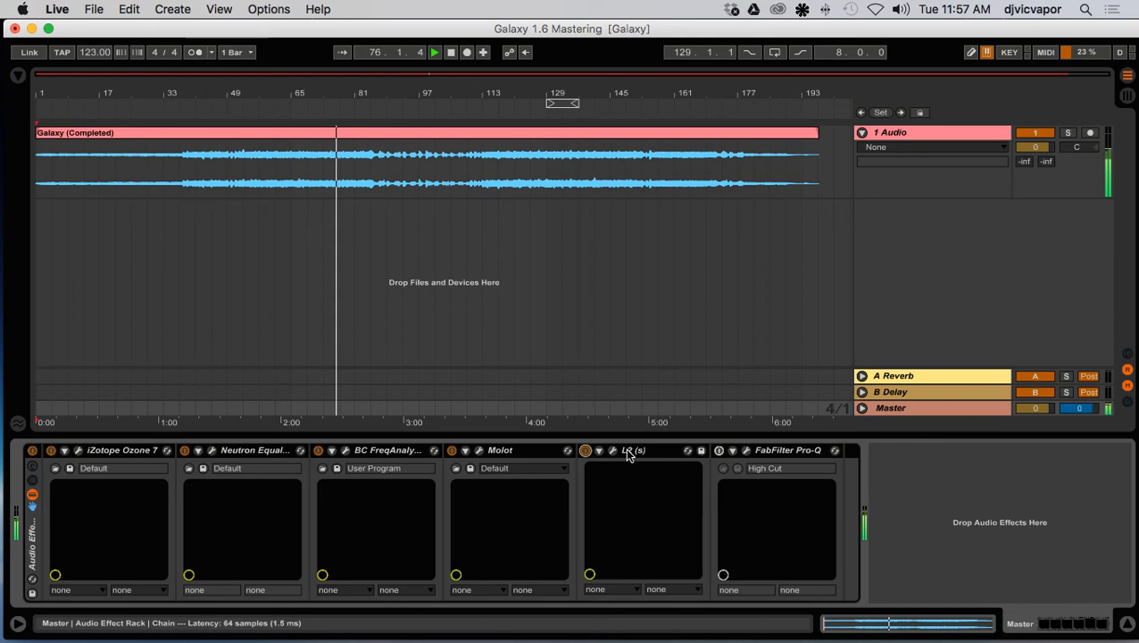
pyautogui.click(612, 451)
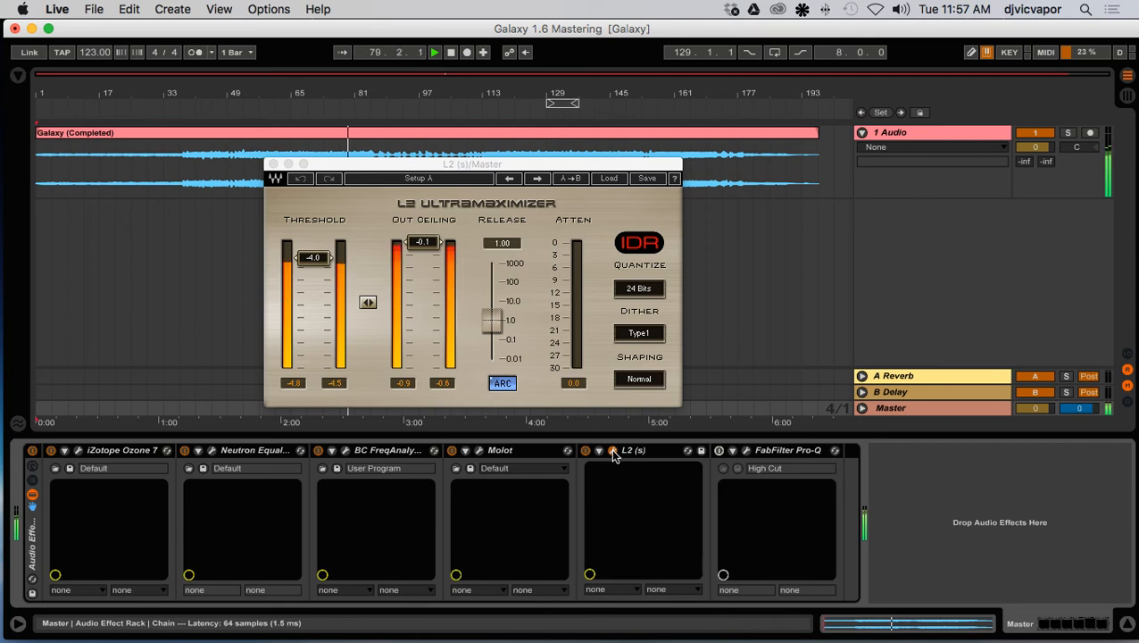
pyautogui.click(612, 450)
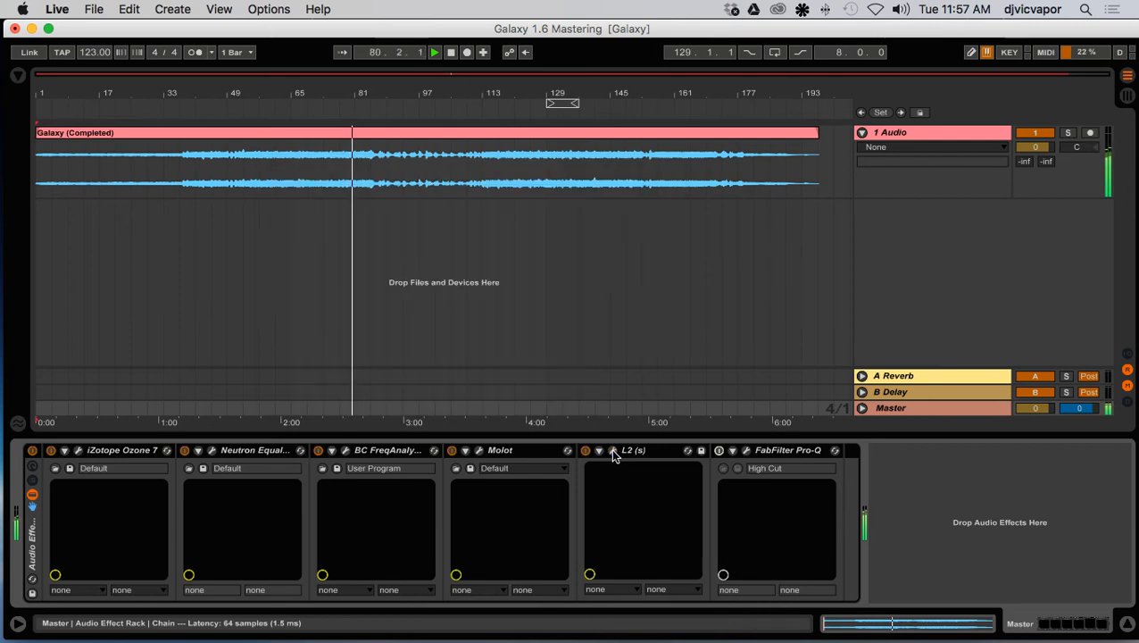
# Activate FabFilter Pro-Q in the Master rack, inspect its High Cut curve, and close its window
pyautogui.click(720, 450)
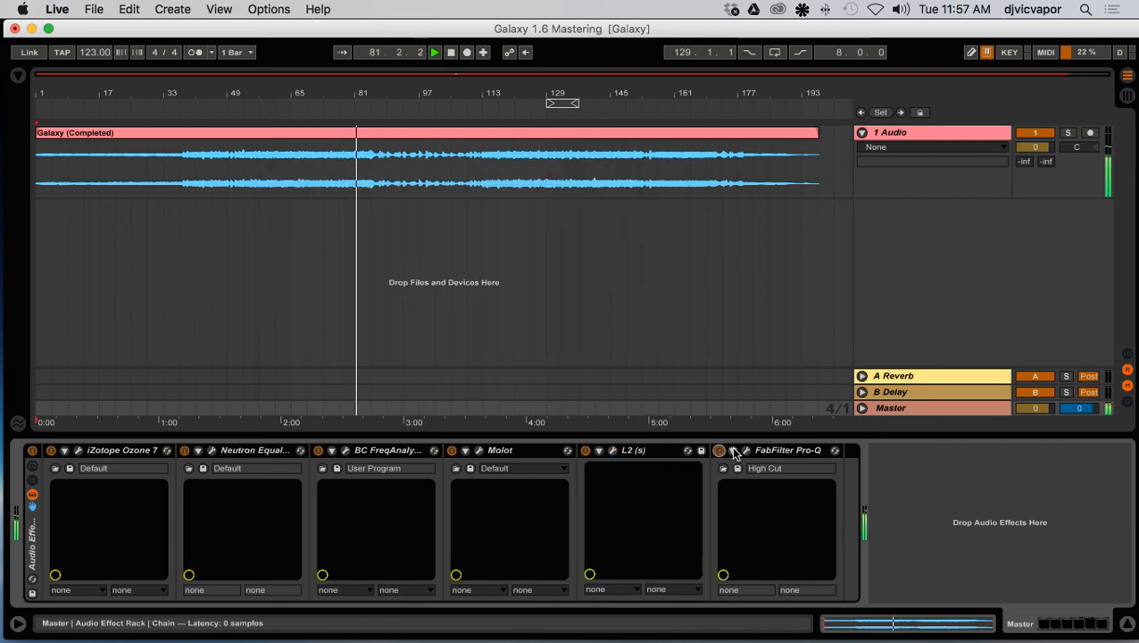
pyautogui.click(746, 451)
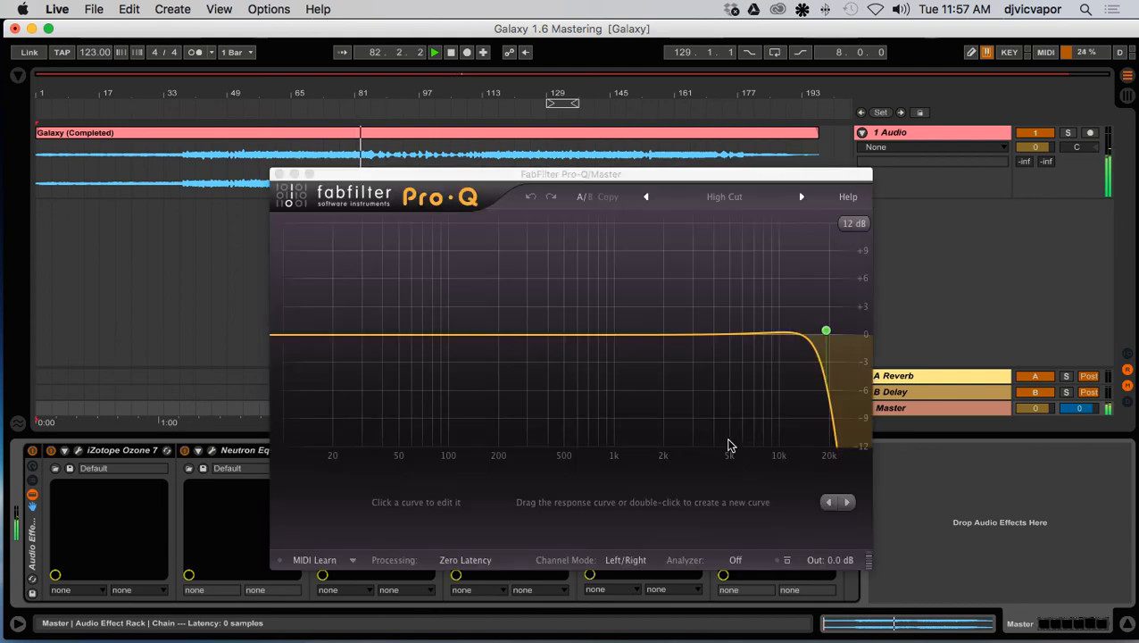
pyautogui.moveTo(828, 333)
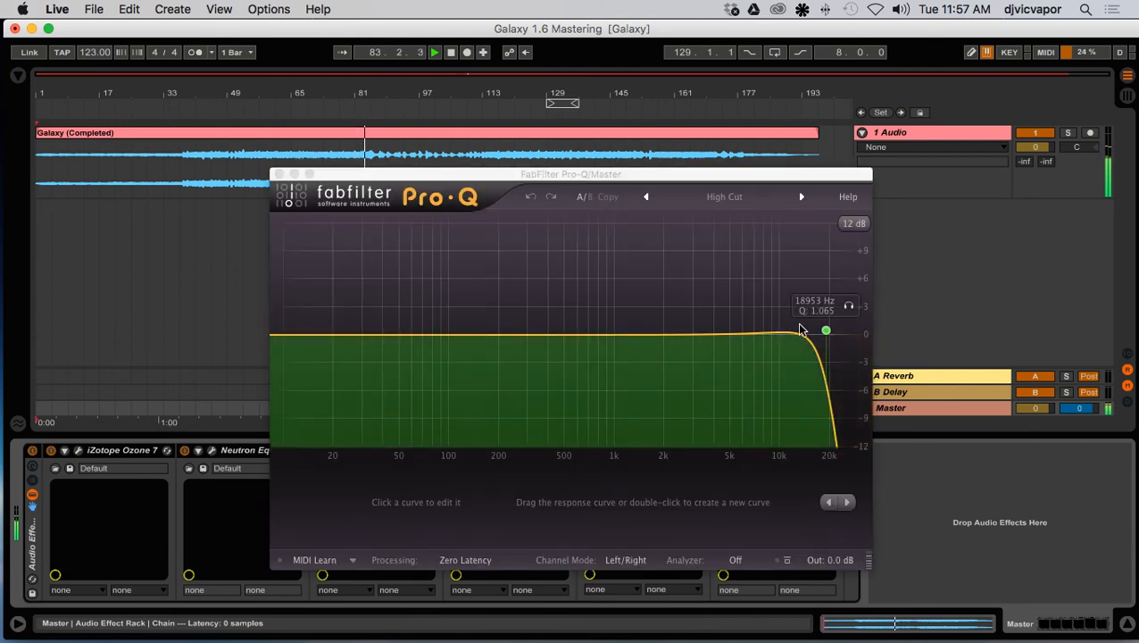
pyautogui.click(279, 174)
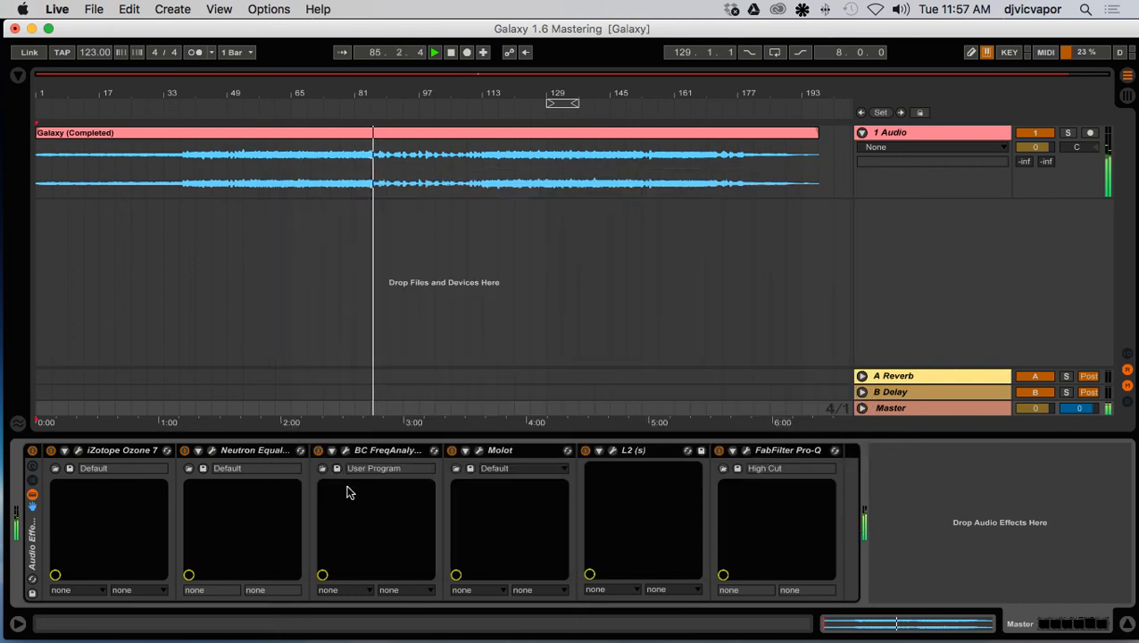
# Reveal the Master rack's chain list and macro controls, then hide them along with the rack's devices
pyautogui.click(33, 467)
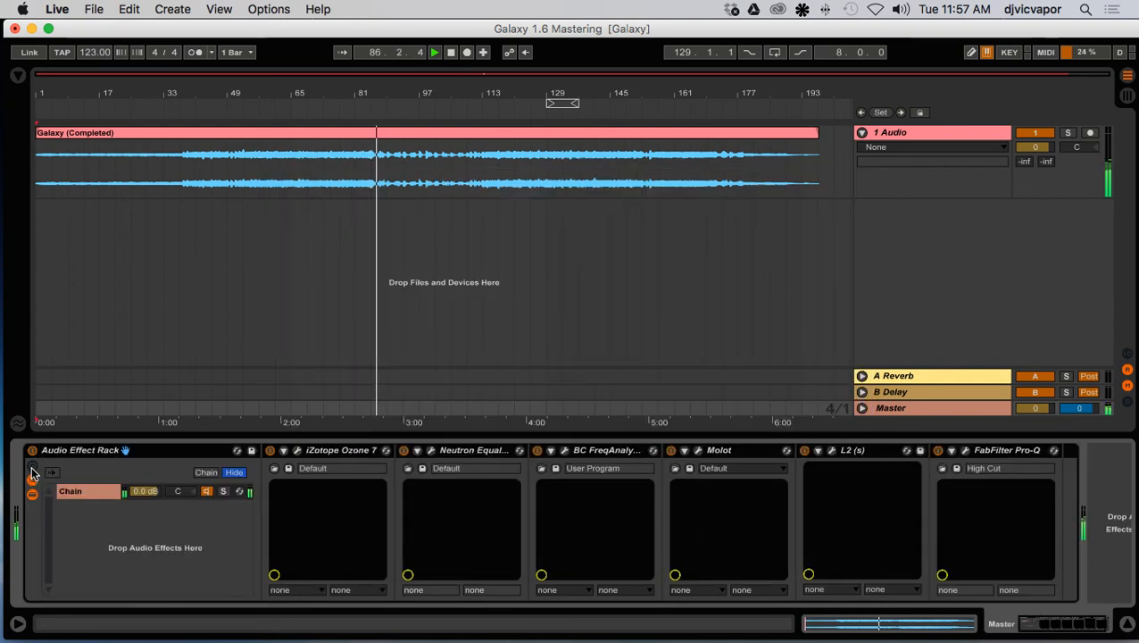
pyautogui.click(32, 468)
pyautogui.click(32, 481)
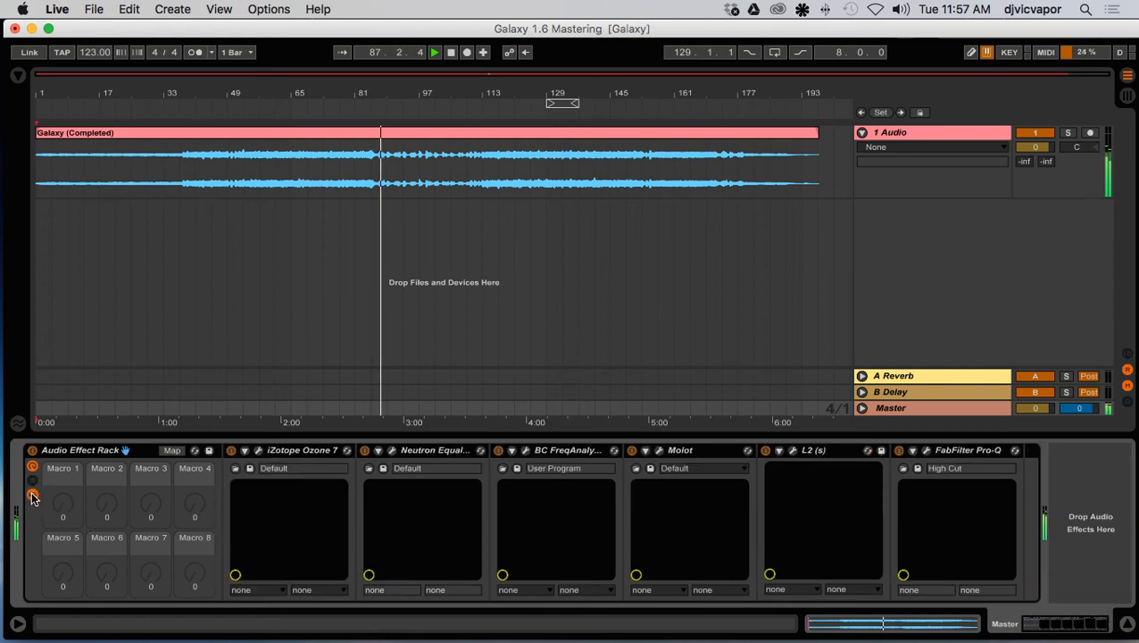
pyautogui.click(32, 493)
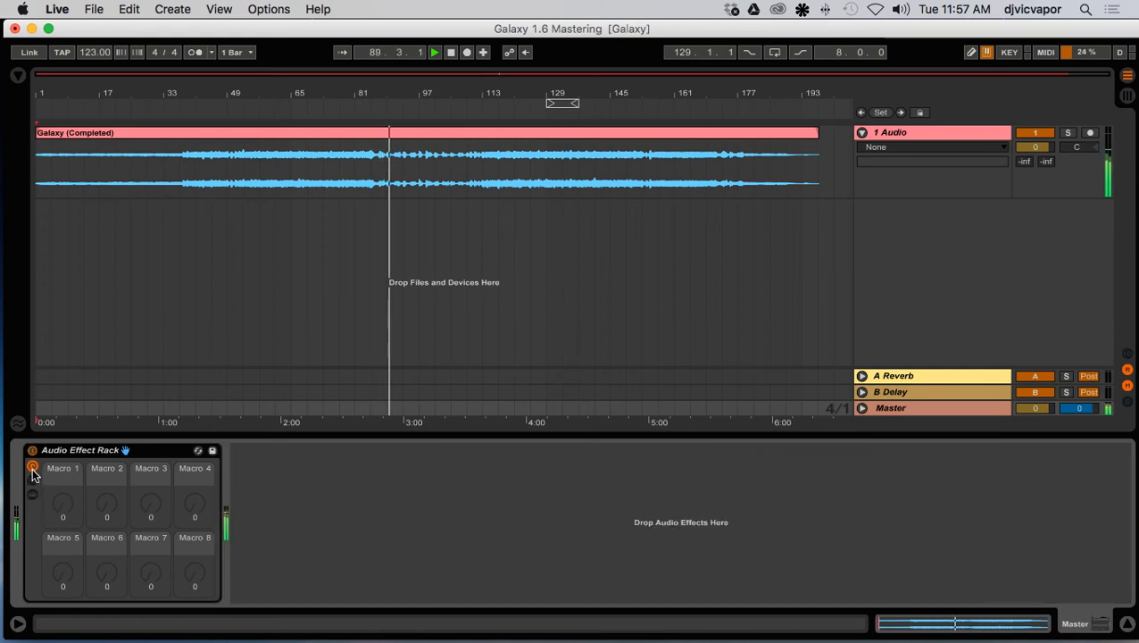
pyautogui.click(32, 466)
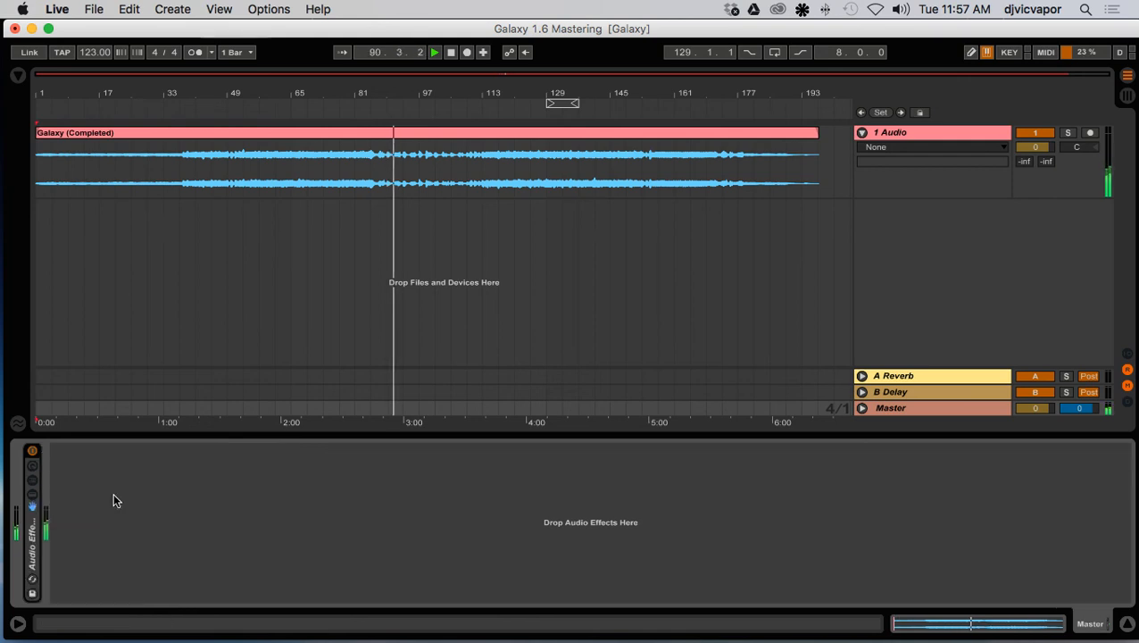
# Check the 1 Audio track's device chain and hide the device view
pyautogui.click(1126, 623)
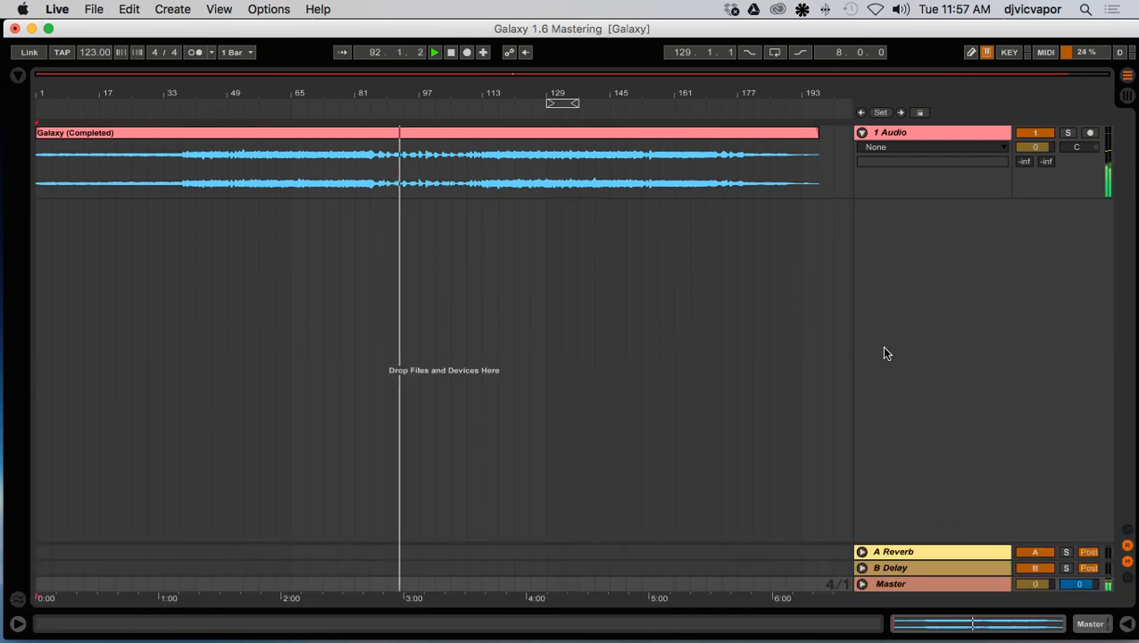
pyautogui.doubleClick(914, 131)
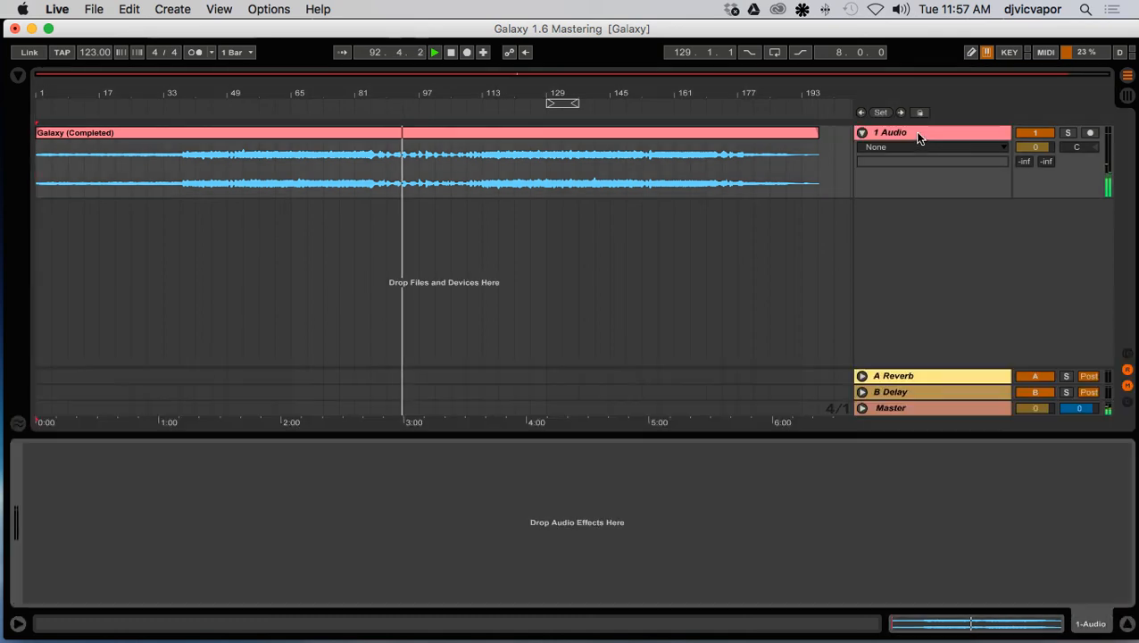
pyautogui.click(1126, 623)
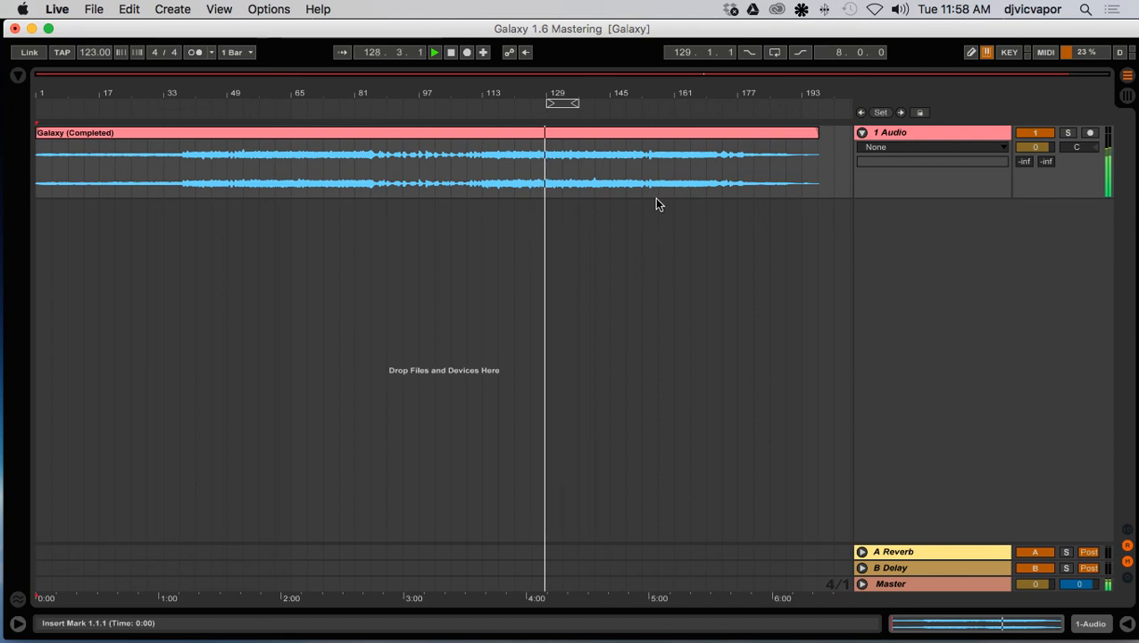
# Play the Galaxy (Completed) clip through to its end, stop playback, and return to position 1.1.1
pyautogui.moveTo(677, 32); pyautogui.dragTo(671, 33)
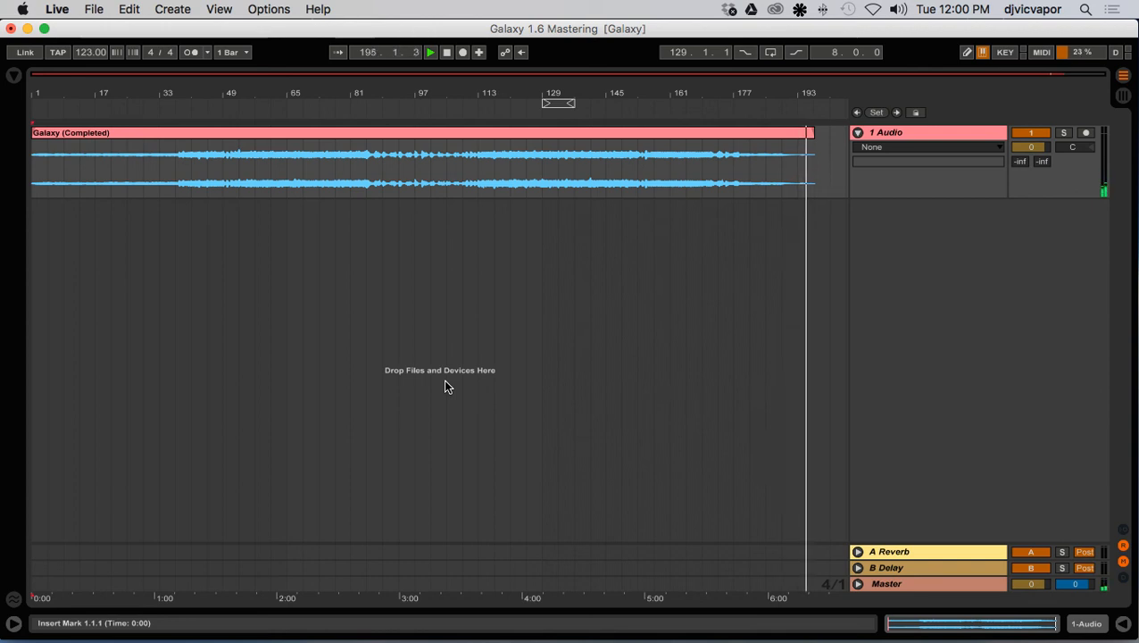
pyautogui.click(445, 54)
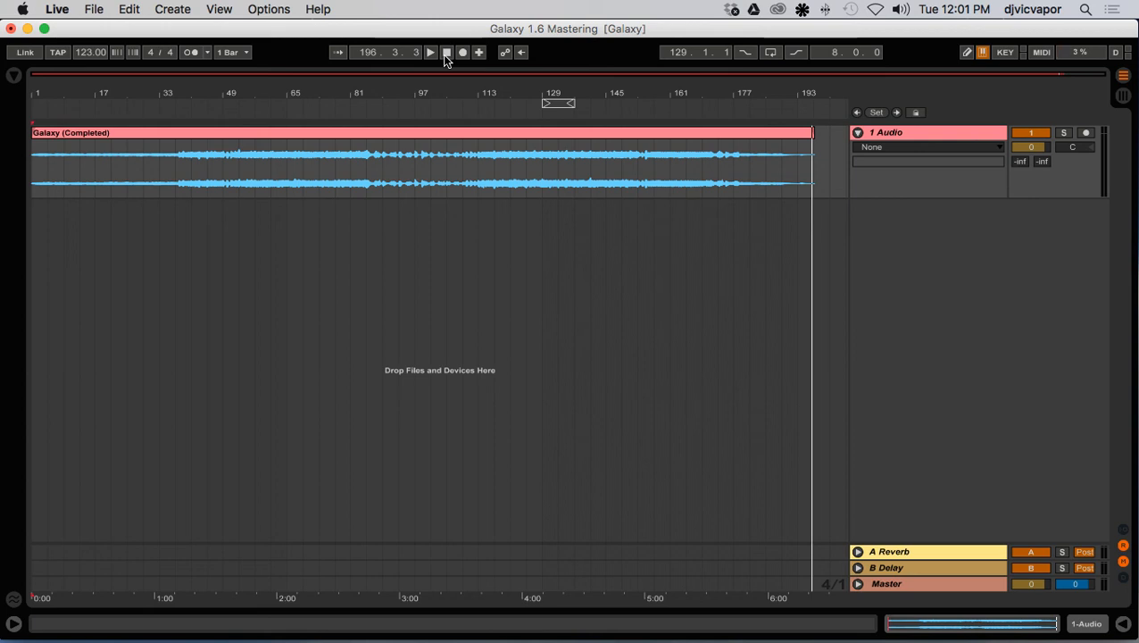
pyautogui.click(447, 53)
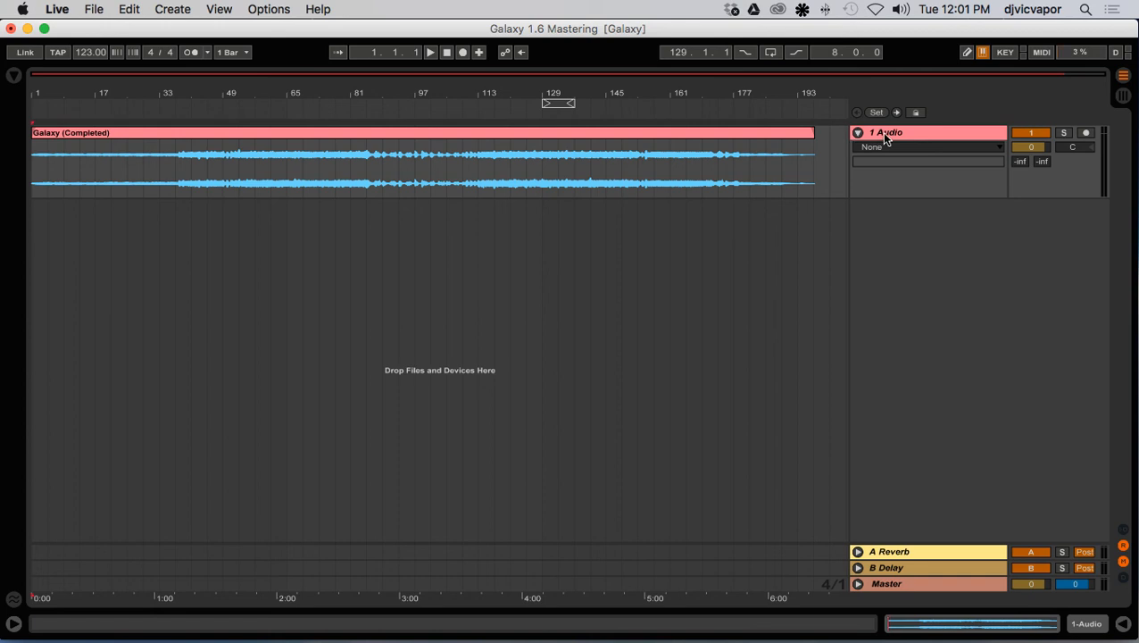
pyautogui.doubleClick(919, 582)
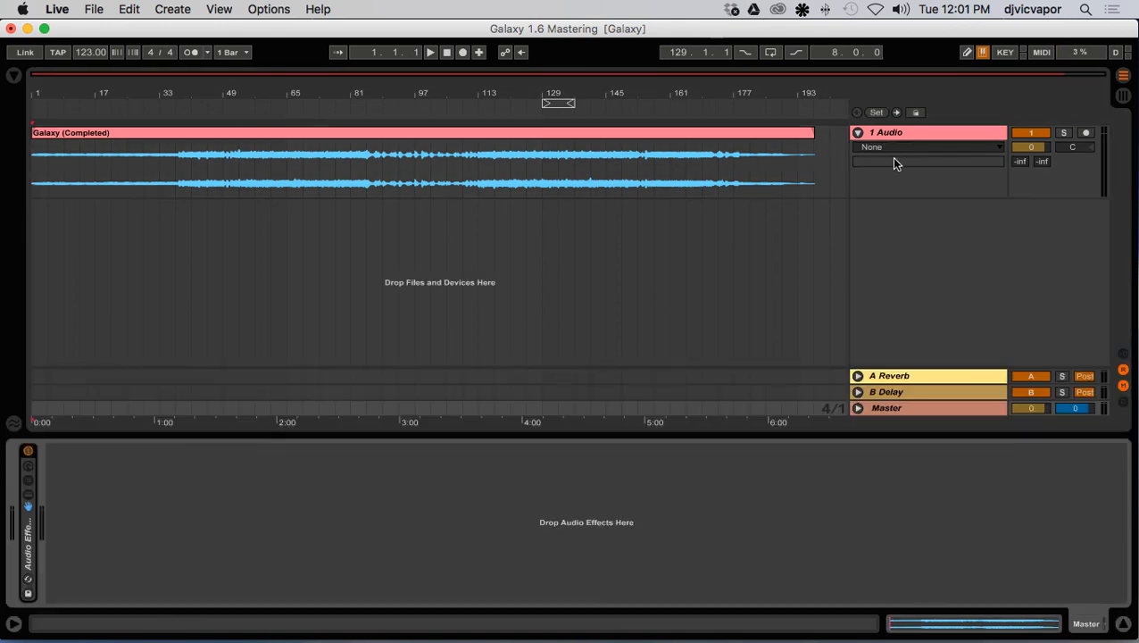
pyautogui.click(858, 132)
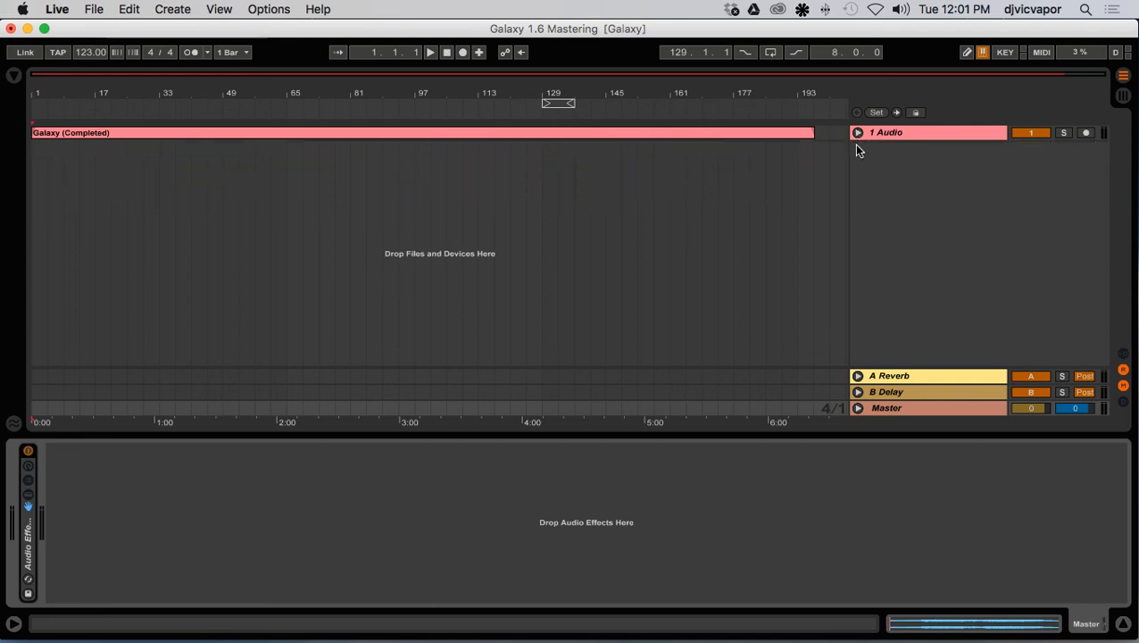
pyautogui.click(1123, 623)
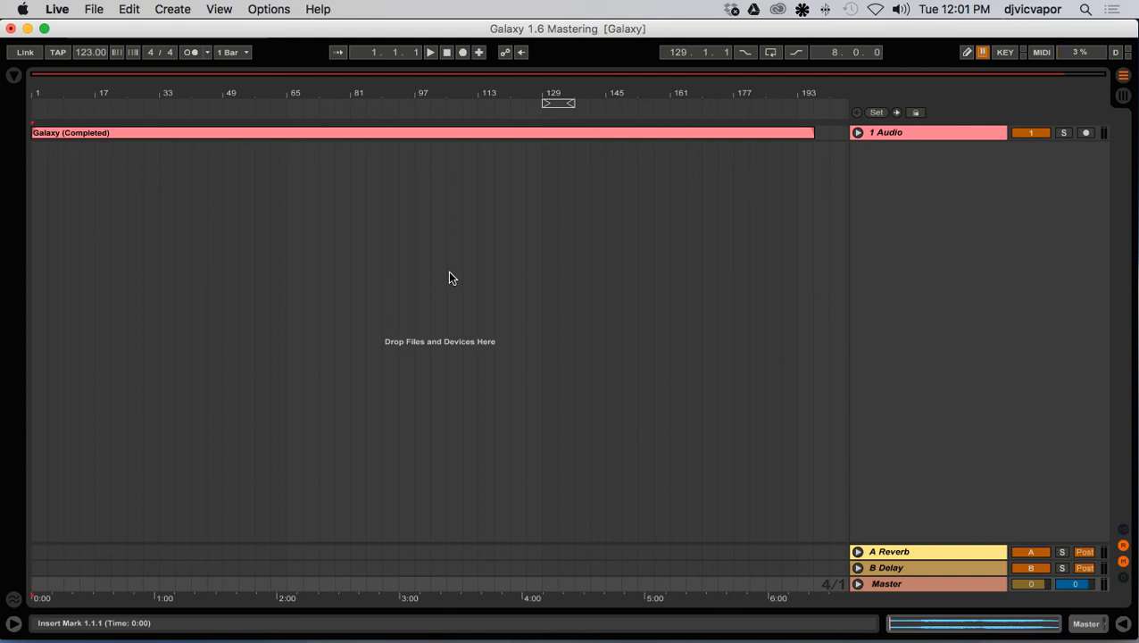
pyautogui.click(431, 92)
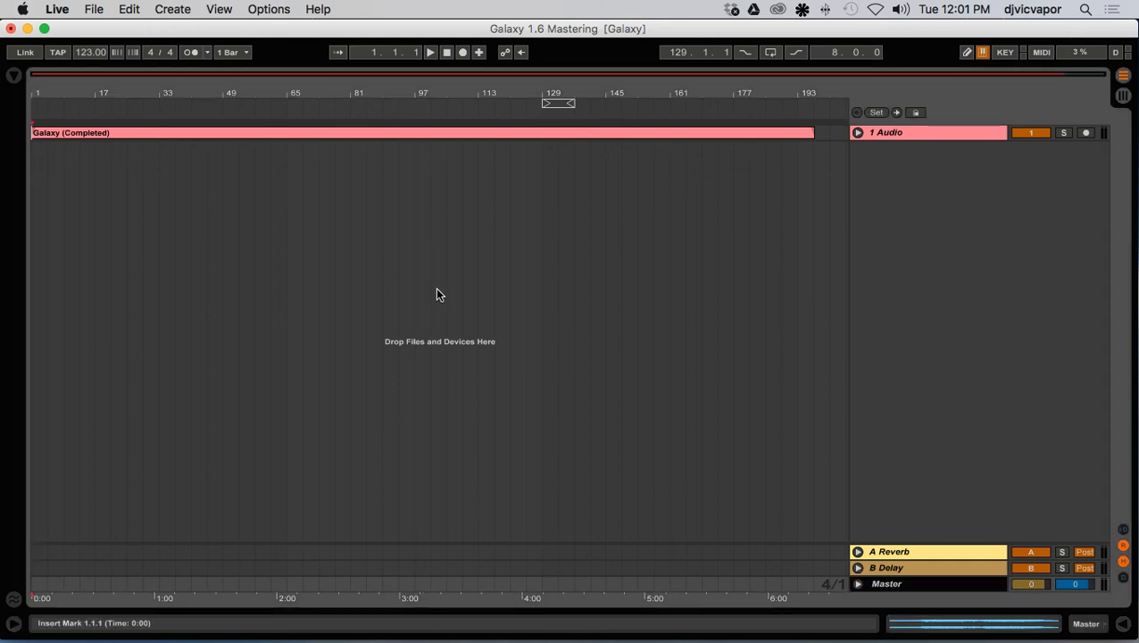